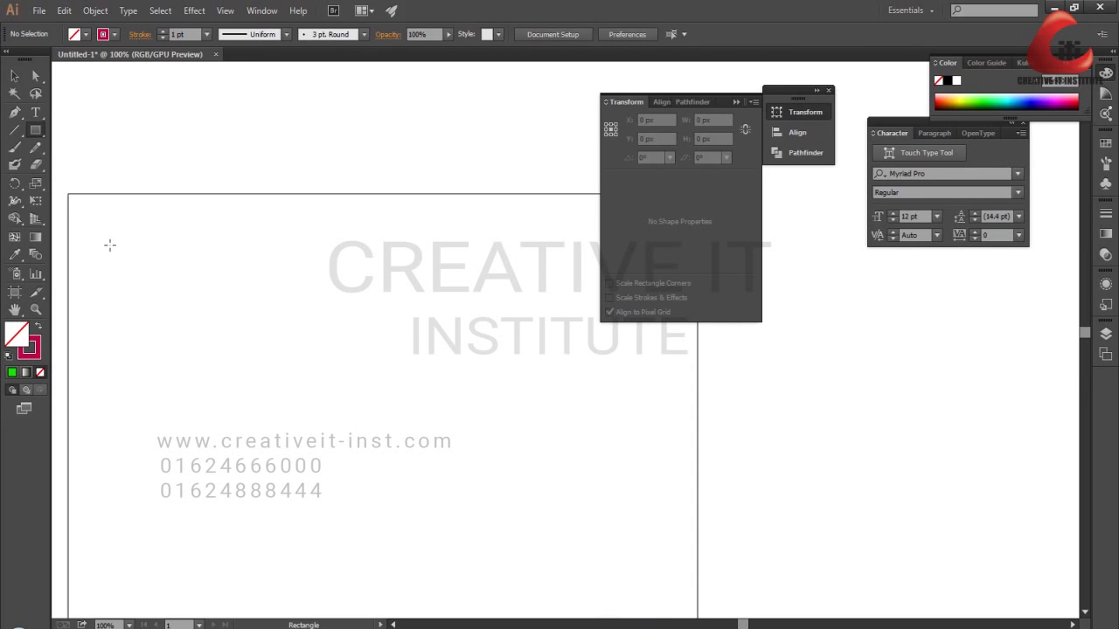
Draw a 64 px square near the artboard's upper-left corner and swap its magenta stroke colour to the fill
drag(105, 239, 152, 287)
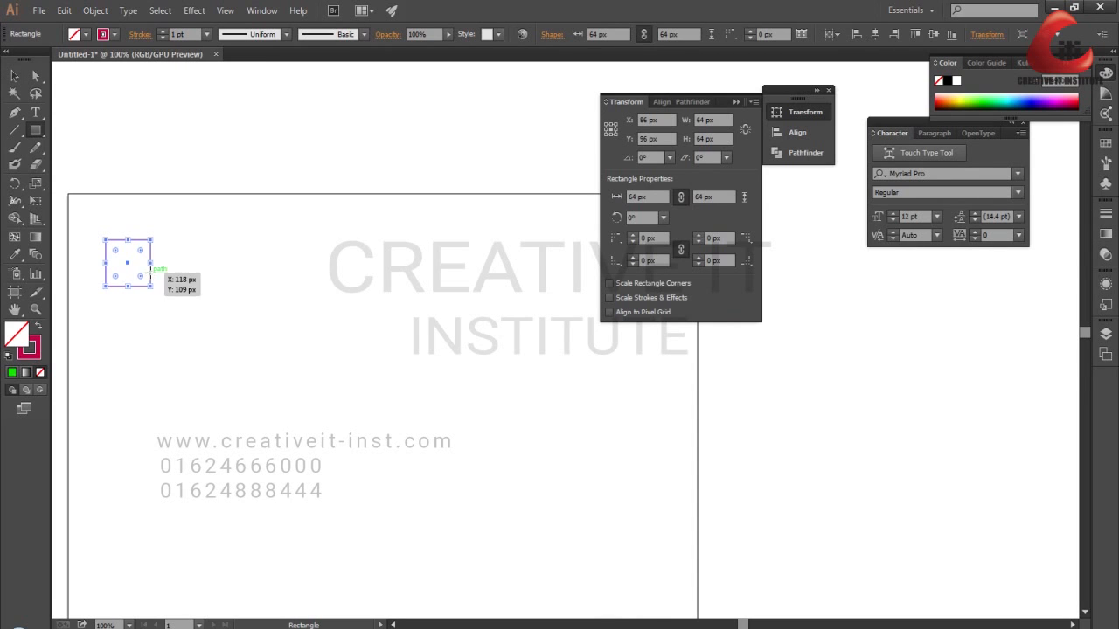
key(shift+x)
click(14, 76)
click(244, 289)
click(145, 286)
click(157, 289)
click(117, 278)
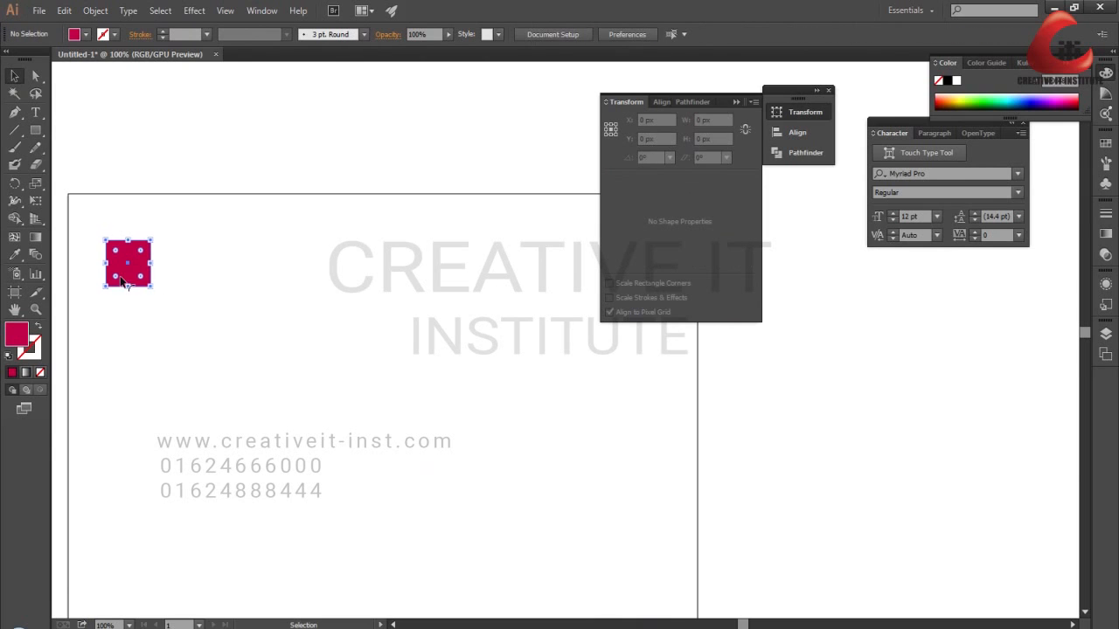
Place a copy of the square farther right in the same row, about 661 px overall, and blend the two squares
drag(124, 270, 537, 264)
drag(625, 359, 88, 245)
key(w)
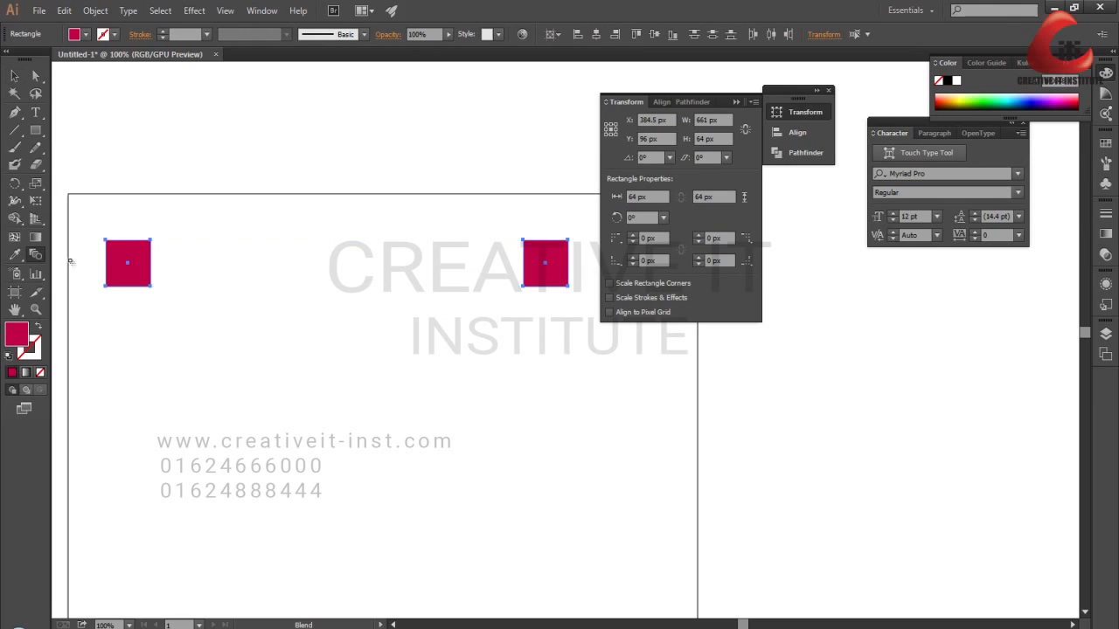
click(150, 261)
click(535, 263)
Move the blended row of squares straight down to Y 184 px
click(15, 77)
click(279, 296)
drag(278, 281, 311, 323)
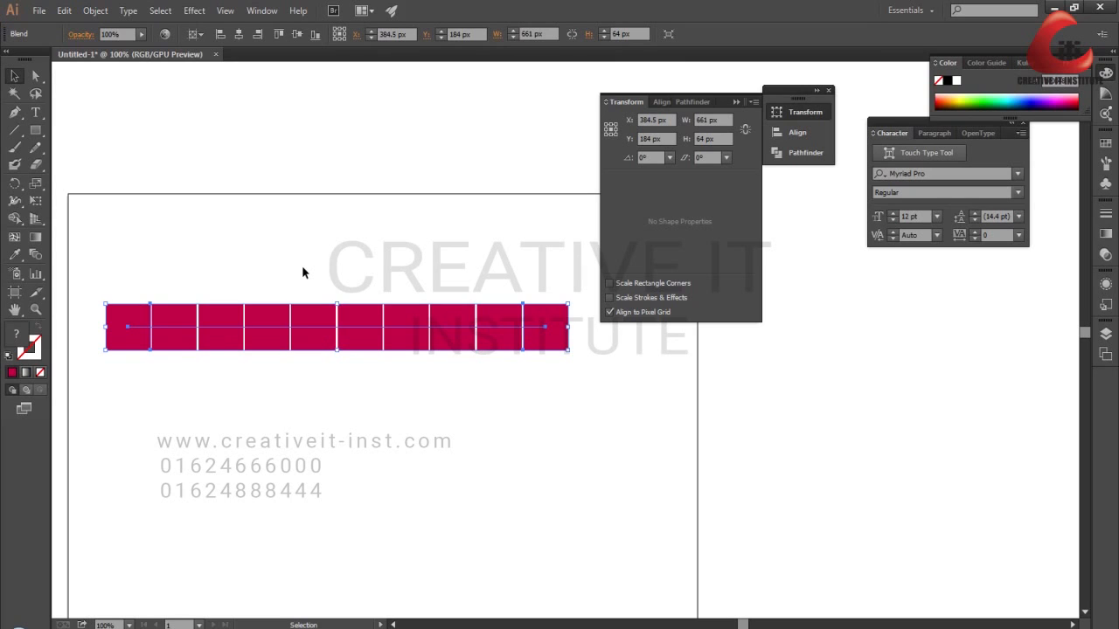
drag(292, 326, 300, 257)
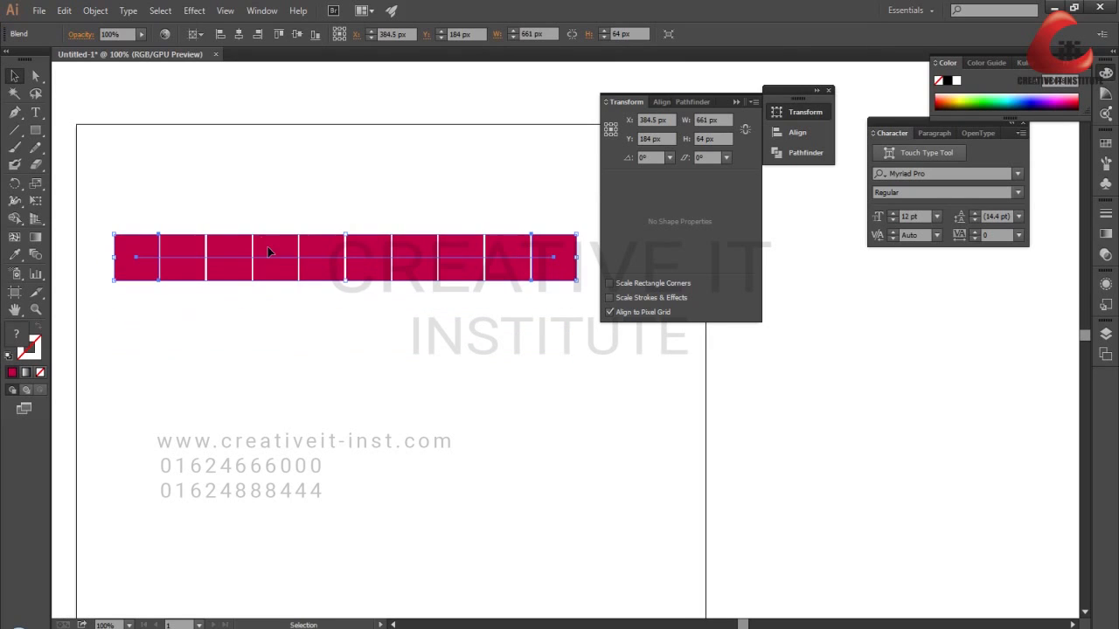
Open Blend Options for the blended row, place the dialog below it and enable the preview
key(w)
key(Return)
click(214, 115)
click(96, 10)
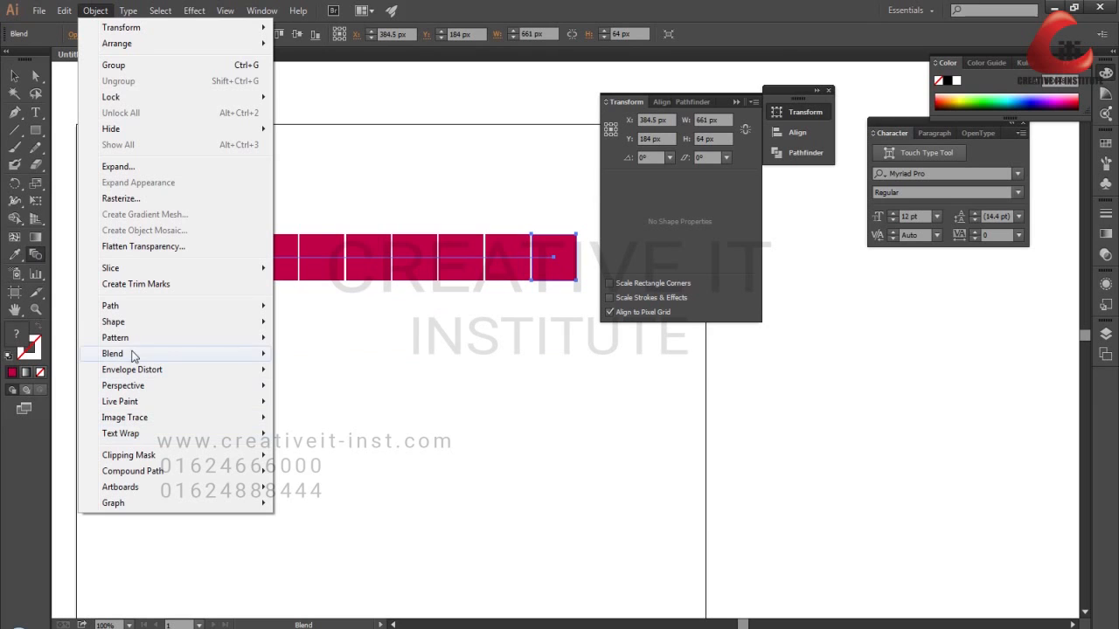
mouse_move(223, 355)
click(322, 391)
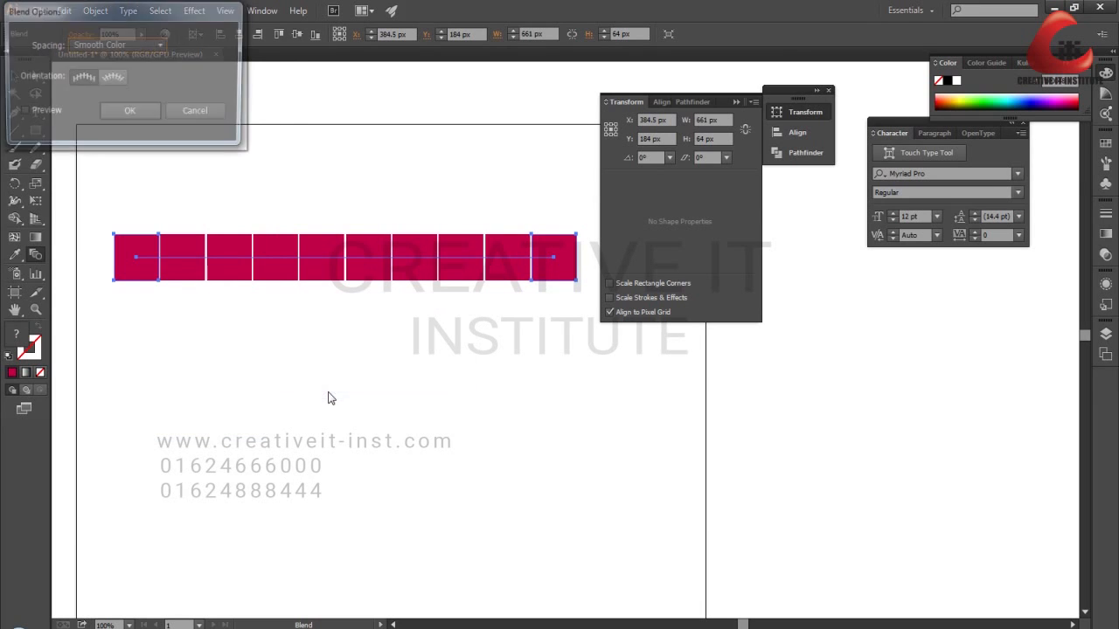
drag(123, 9, 699, 479)
drag(765, 453, 606, 371)
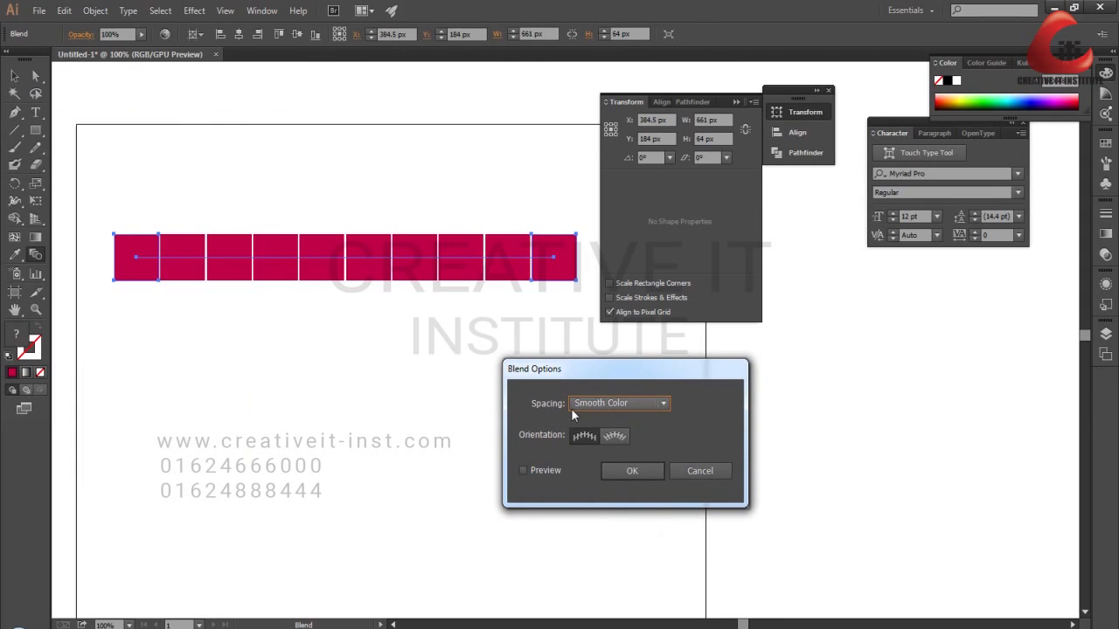
click(600, 402)
click(600, 401)
click(535, 469)
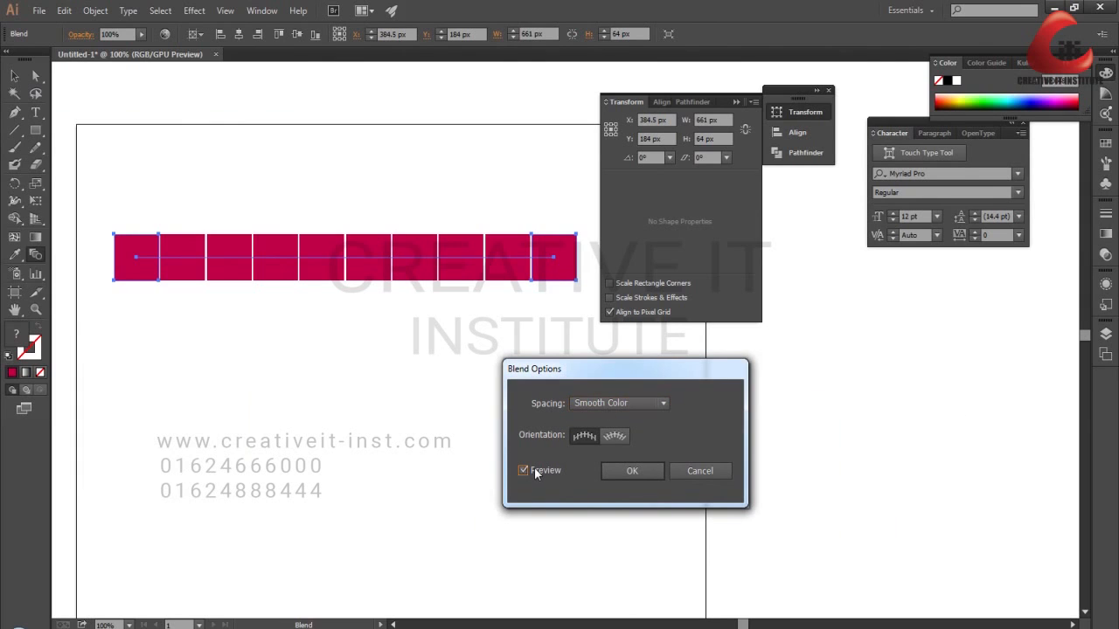
Try Specified Distance spacing for the blend, and switch to Specified Steps with a value of 2
click(629, 403)
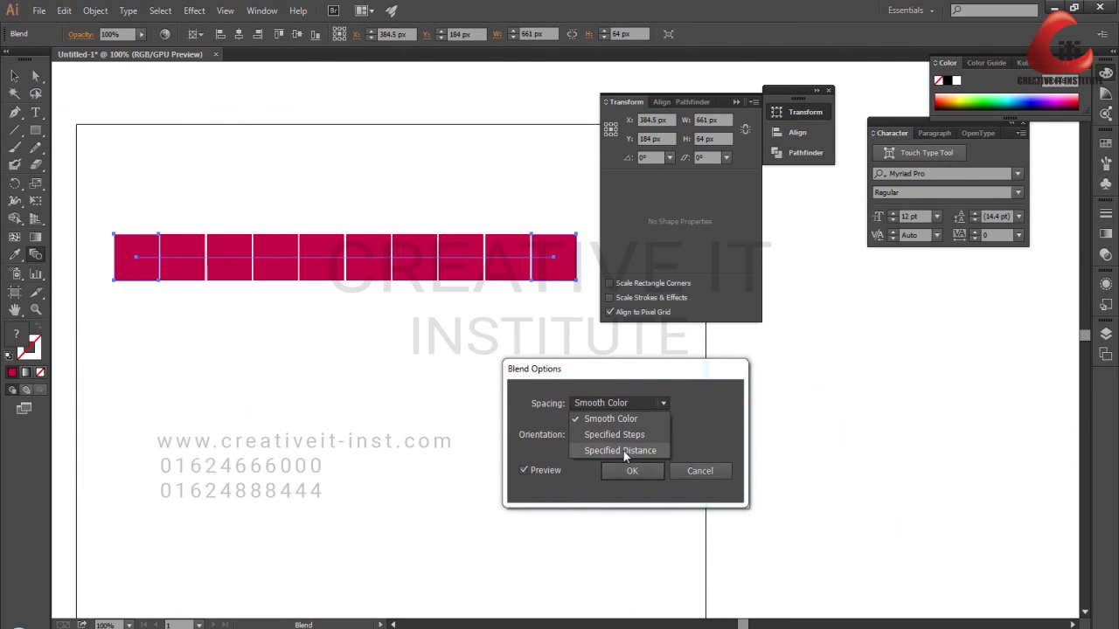
click(624, 451)
click(628, 403)
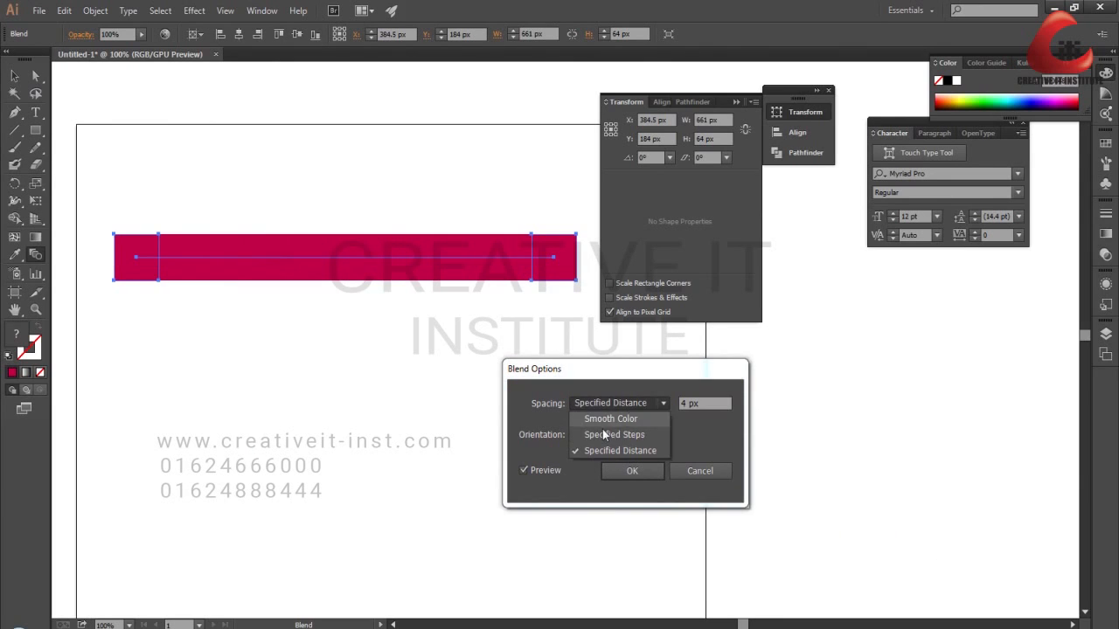
click(602, 434)
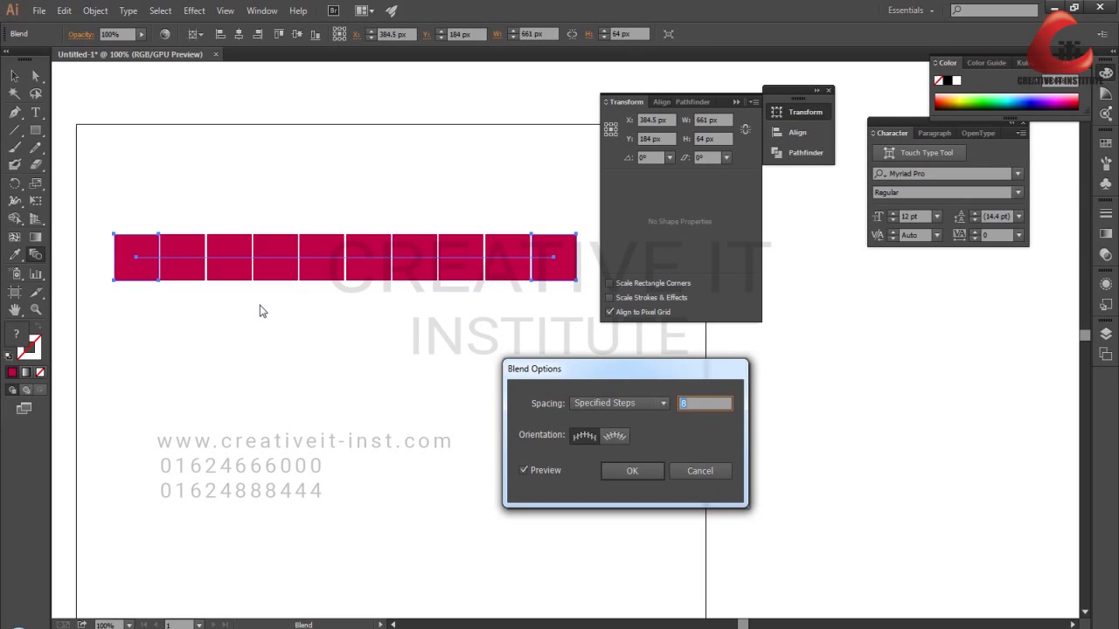
text(2)
key(Tab)
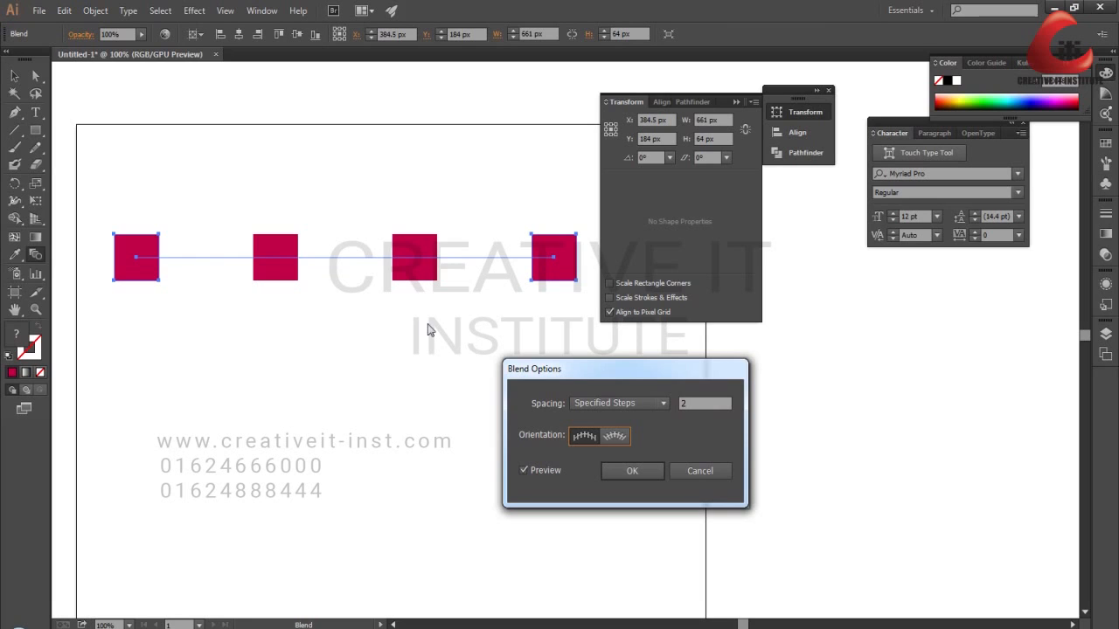
Try Specified Distance blend spacings of 20, 50 and 80 px, and undo the applied blend options
click(635, 405)
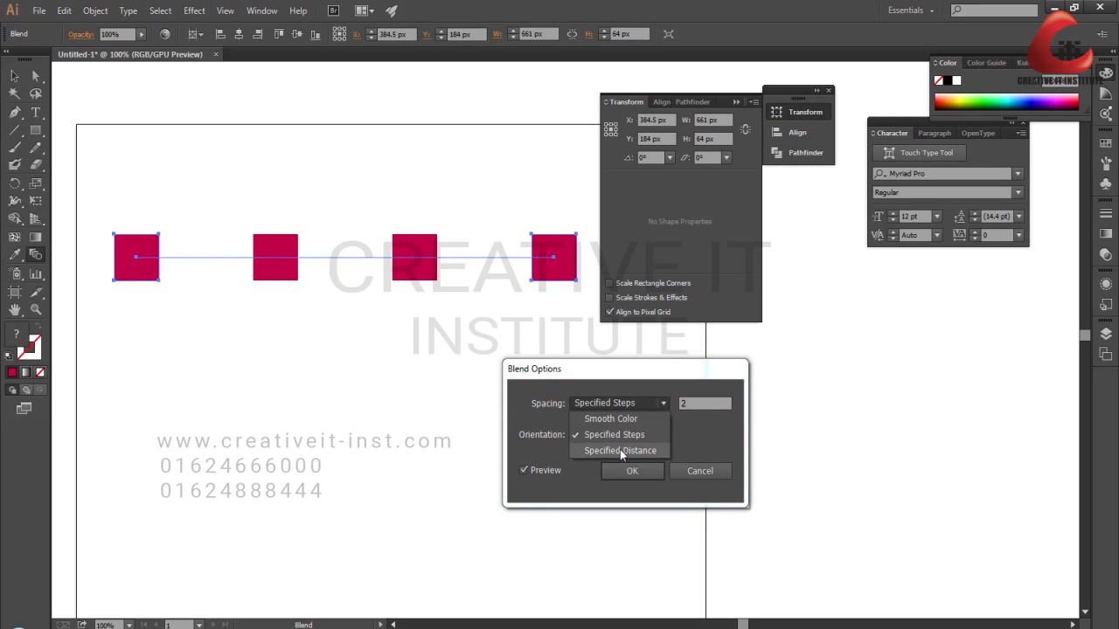
click(619, 449)
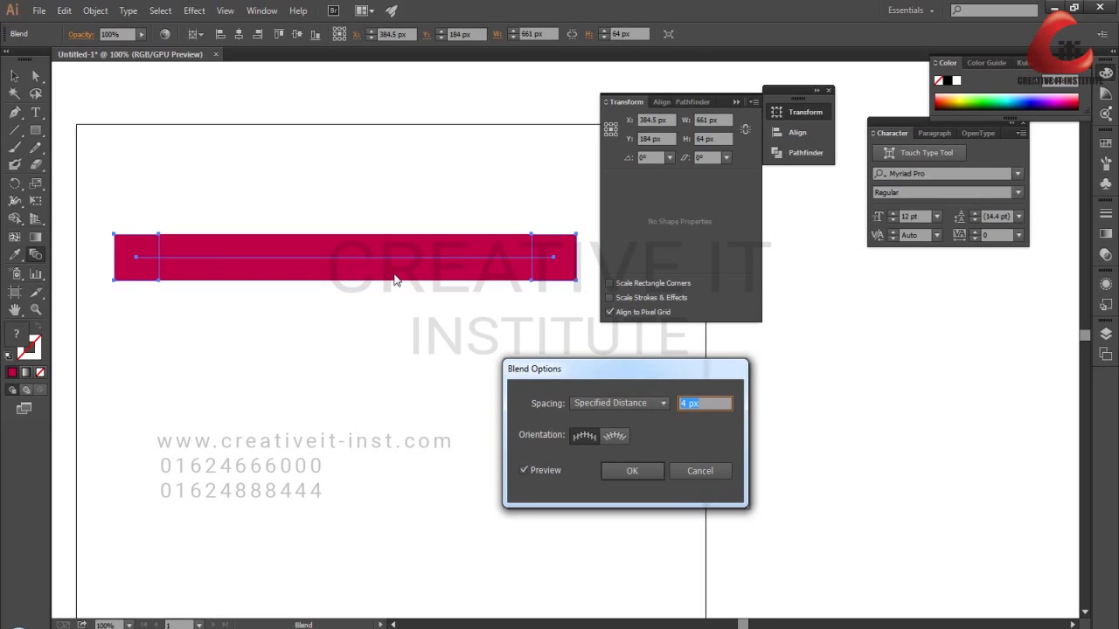
text(20)
key(Tab)
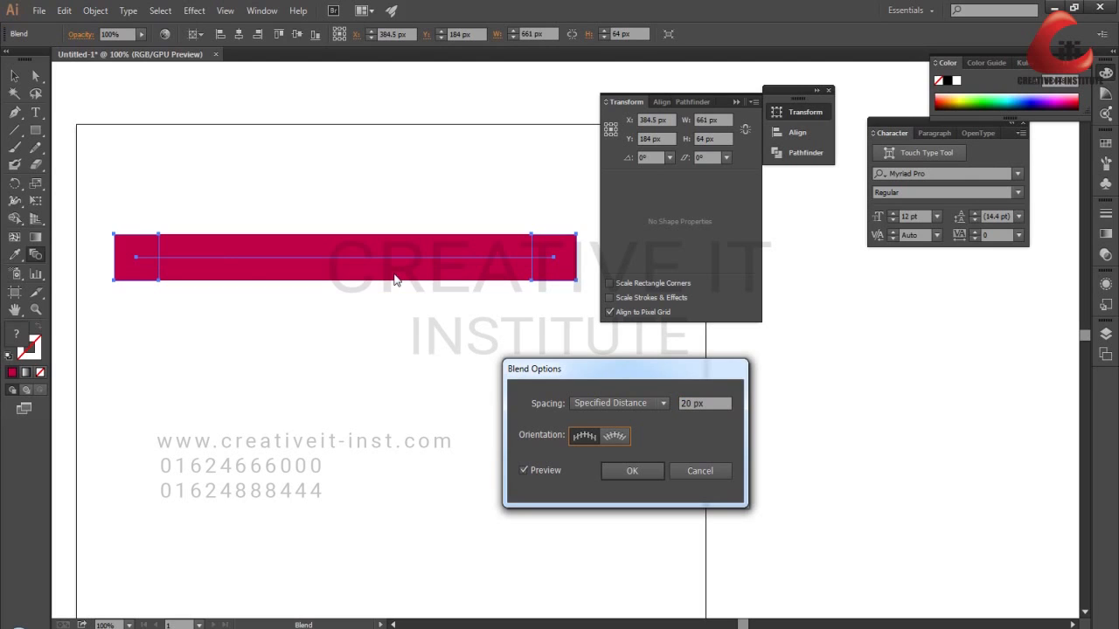
click(719, 403)
text(50)
key(Tab)
click(723, 402)
text(80)
key(Return)
key(v)
key(ctrl+z)
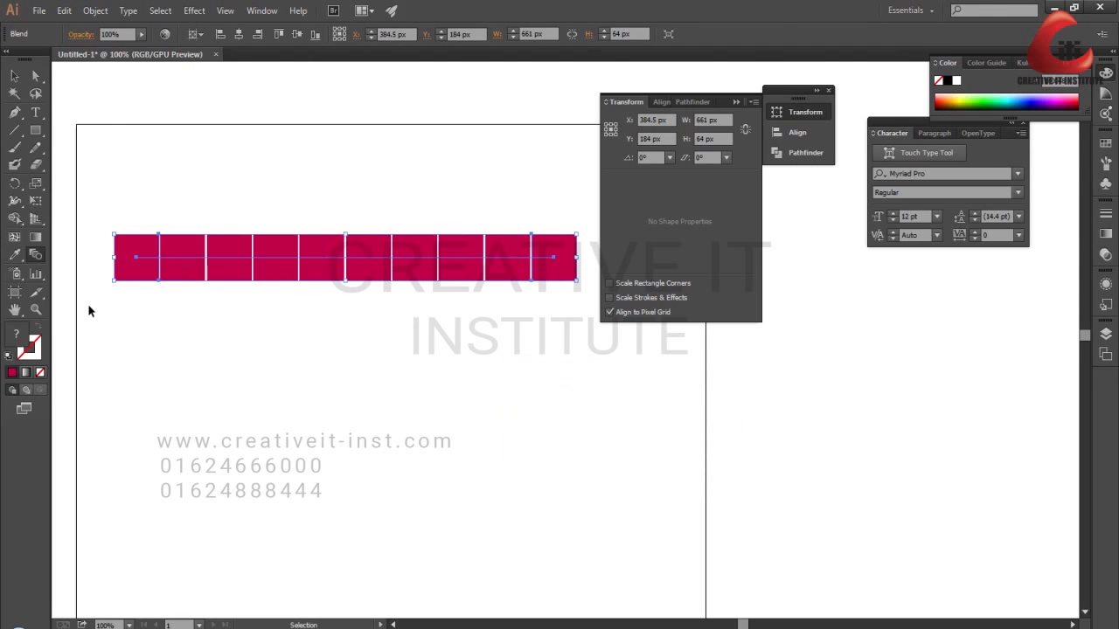
Reopen Blend Options with the preview enabled and set the spacing to a Specified Distance of 100 px
double_click(36, 254)
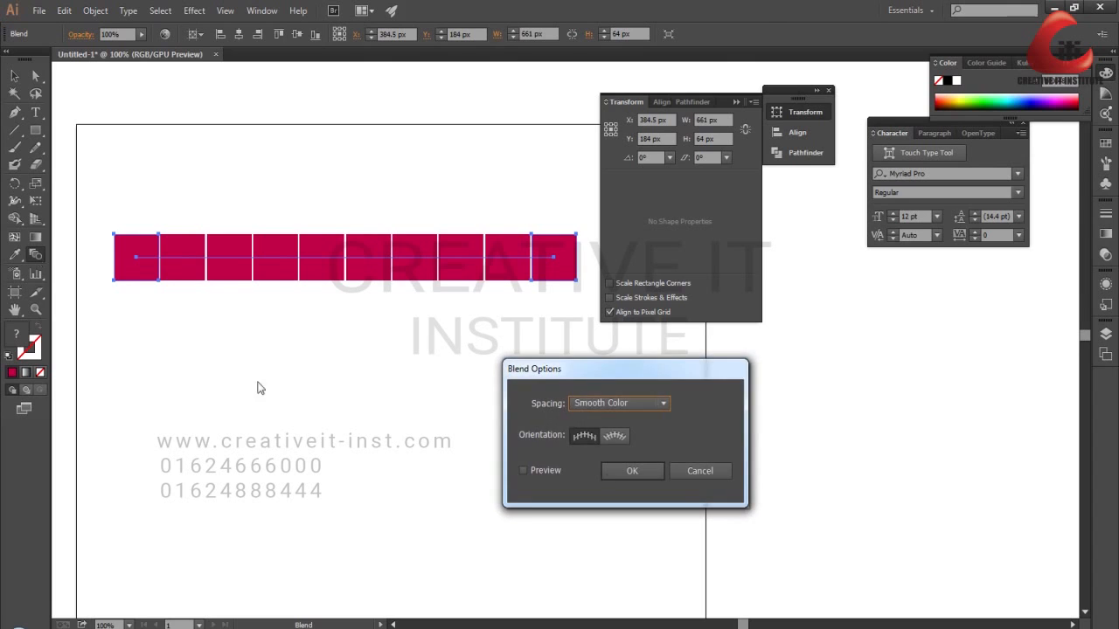
click(641, 403)
click(531, 467)
click(537, 465)
click(600, 402)
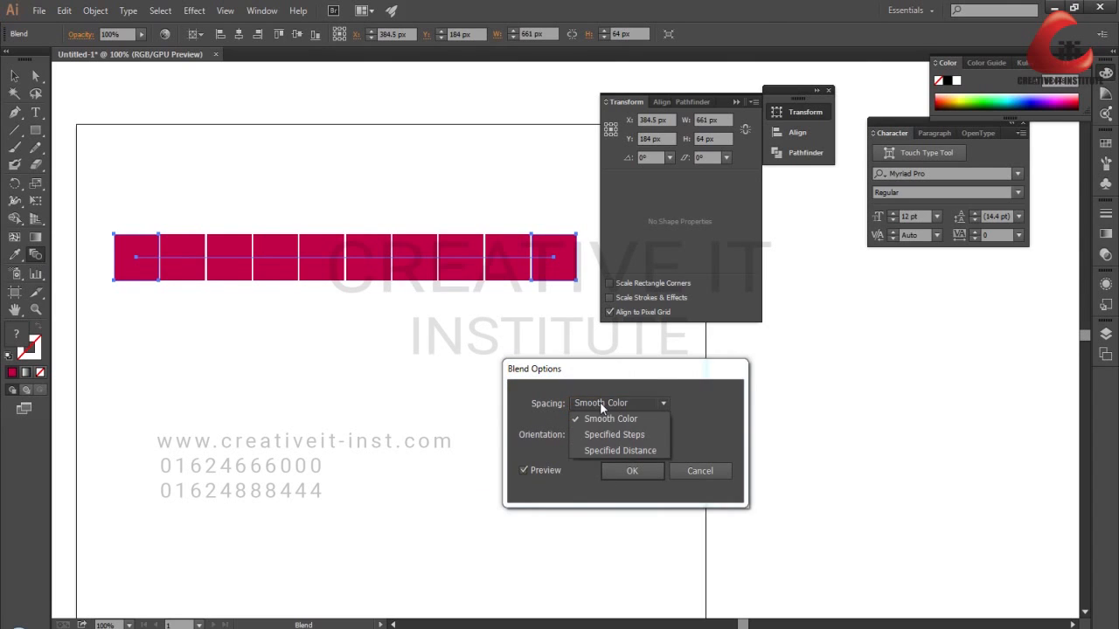
click(612, 451)
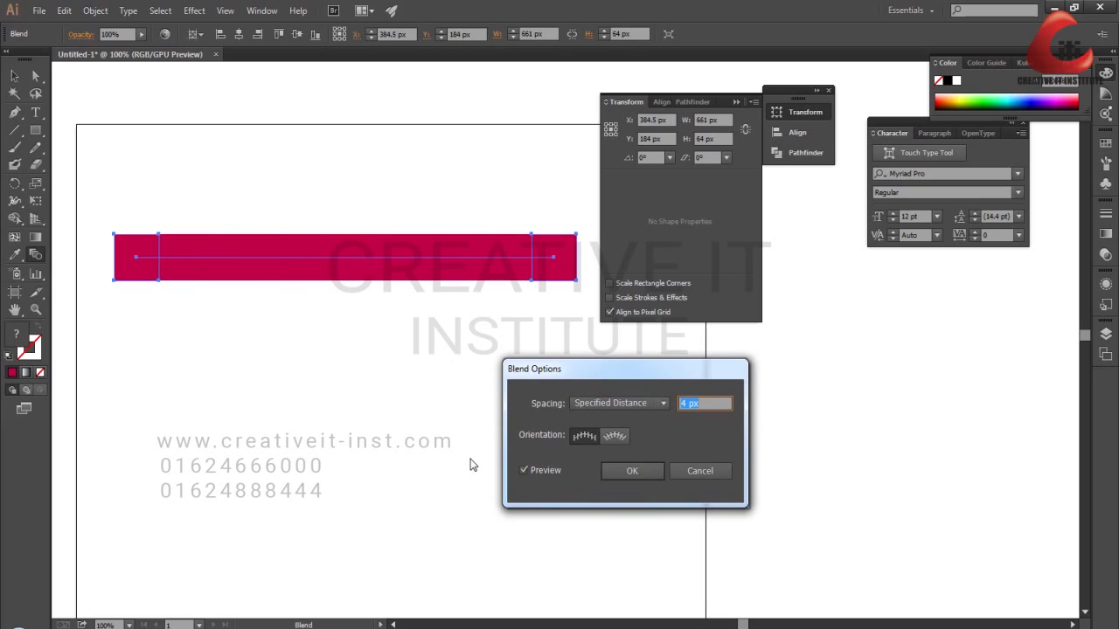
text(100)
key(Tab)
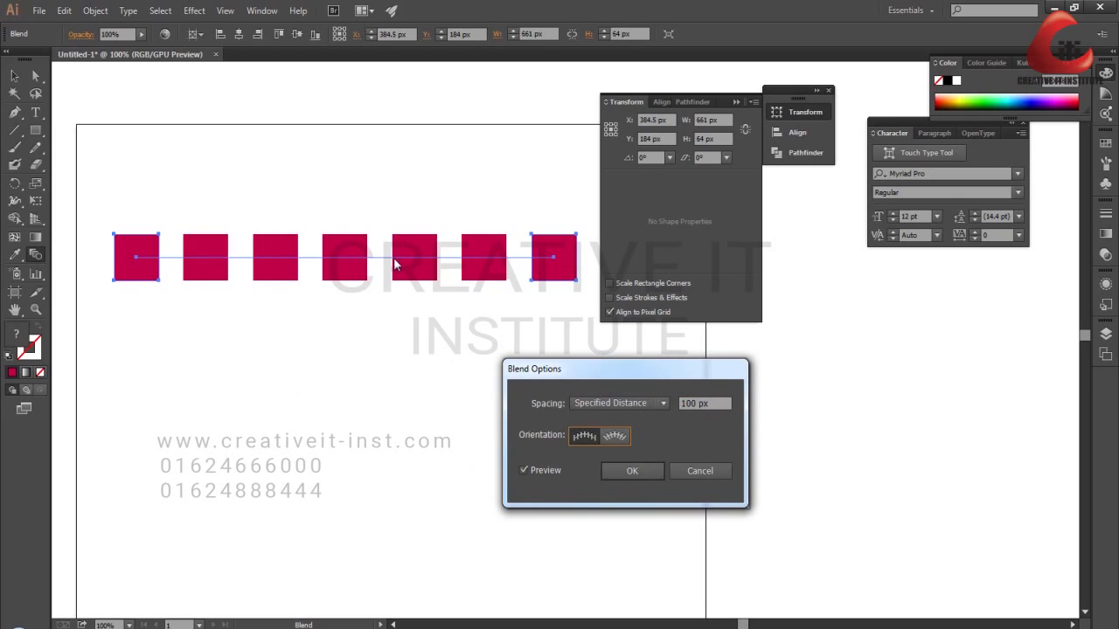
Try Specified Distance values of 200 px and 150 px for the blended row
double_click(722, 403)
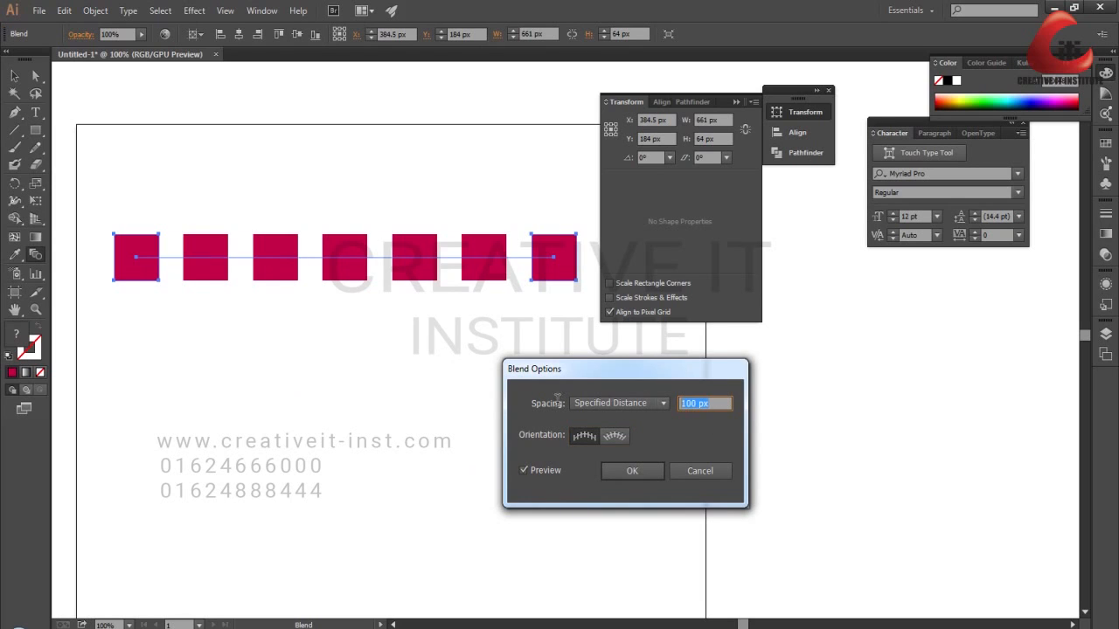
text(200)
key(Tab)
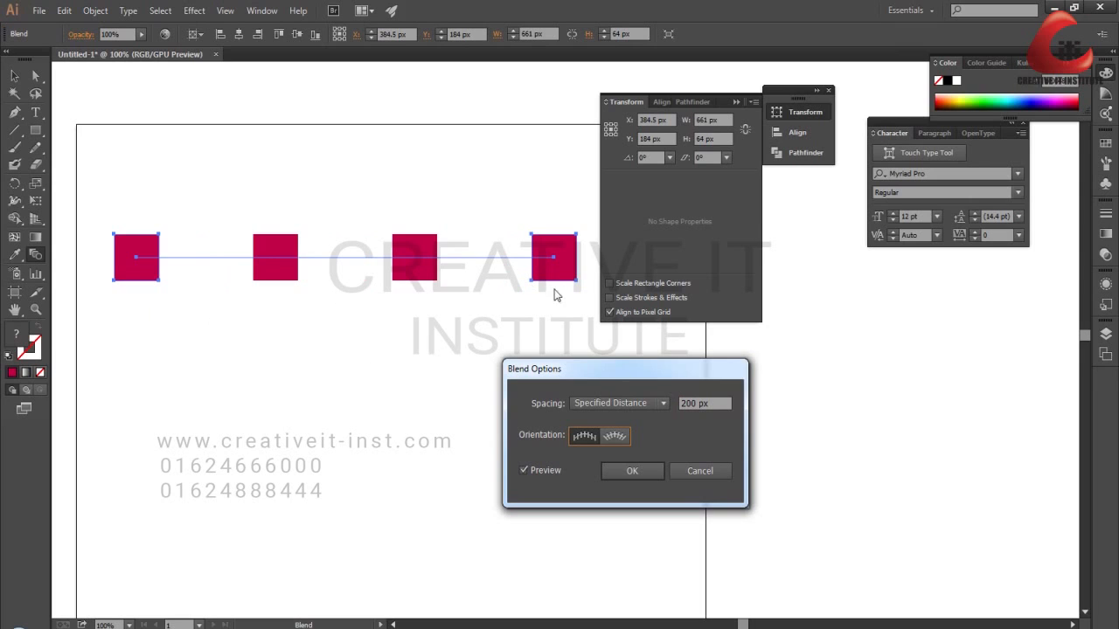
click(715, 403)
text(150)
key(Tab)
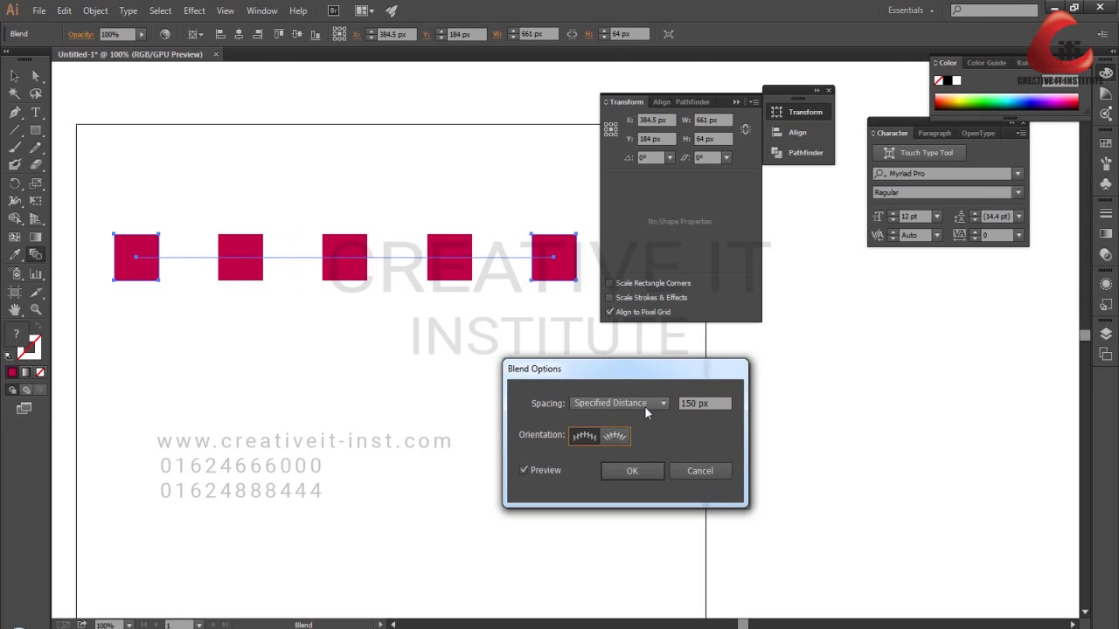
Set the blend's Specified Distance to 100 px and apply the blend options
key(shift+Tab)
text(100)
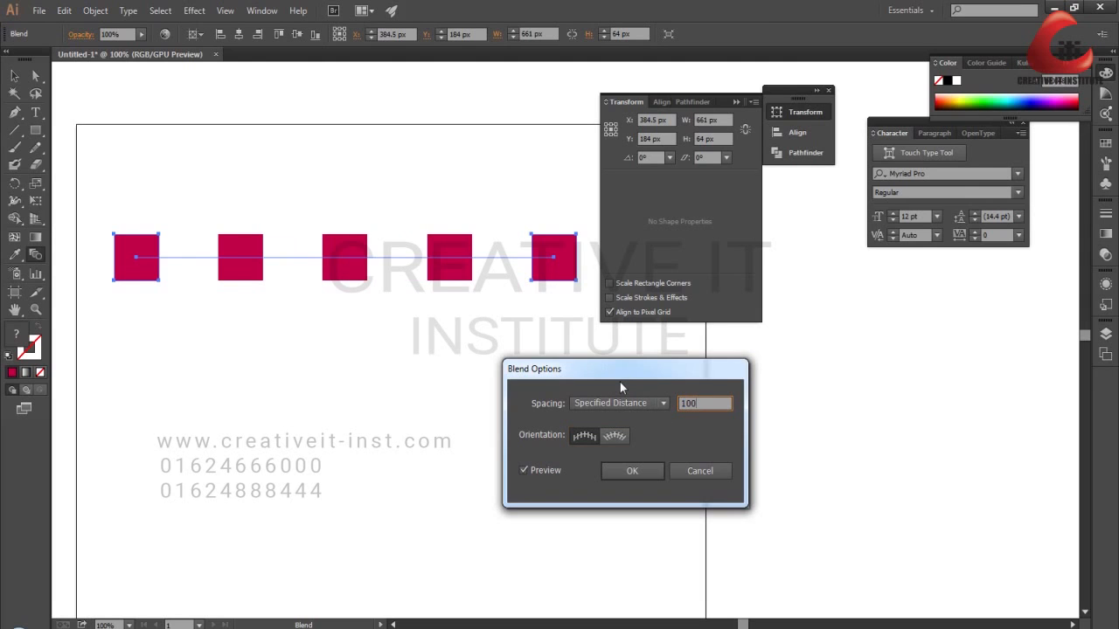
key(Tab)
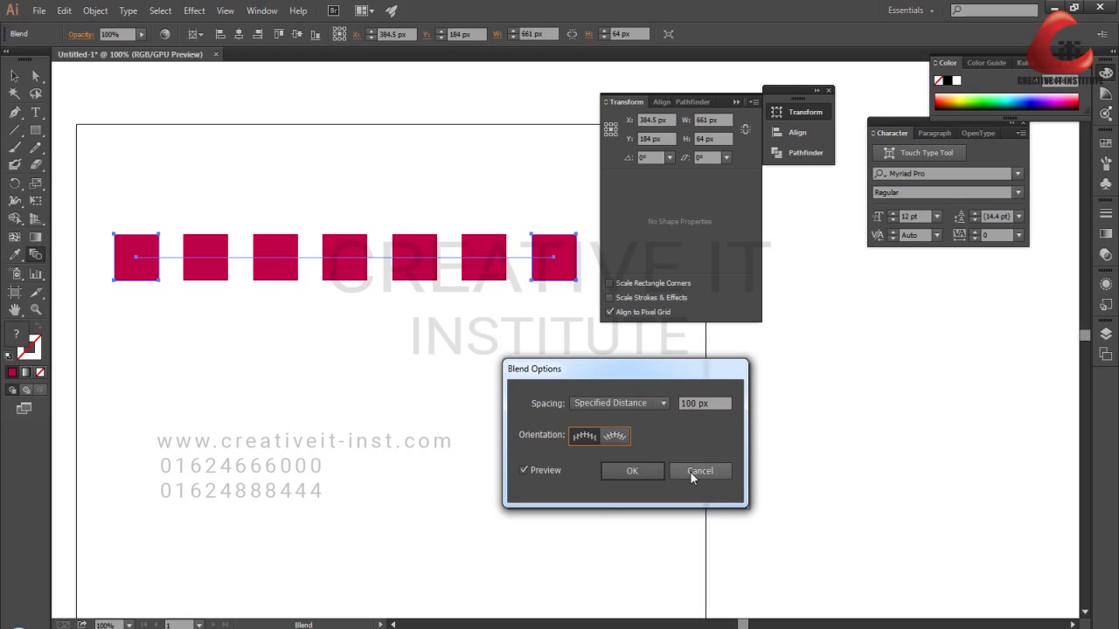
click(629, 468)
Select the whole blended row of squares and delete it
click(16, 77)
drag(446, 406, 246, 195)
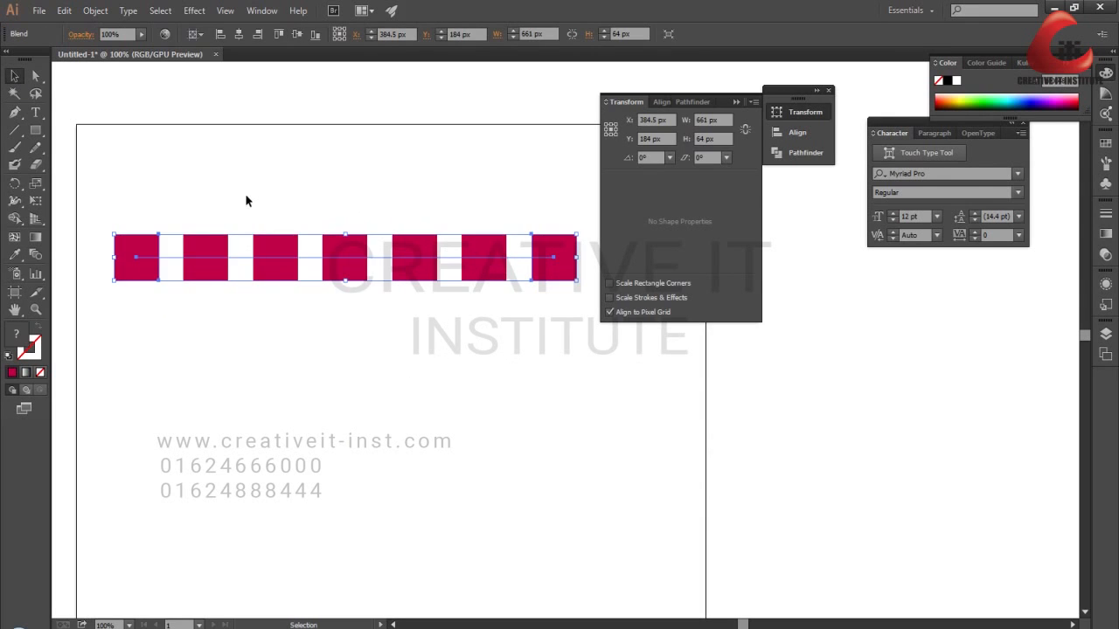
key(Delete)
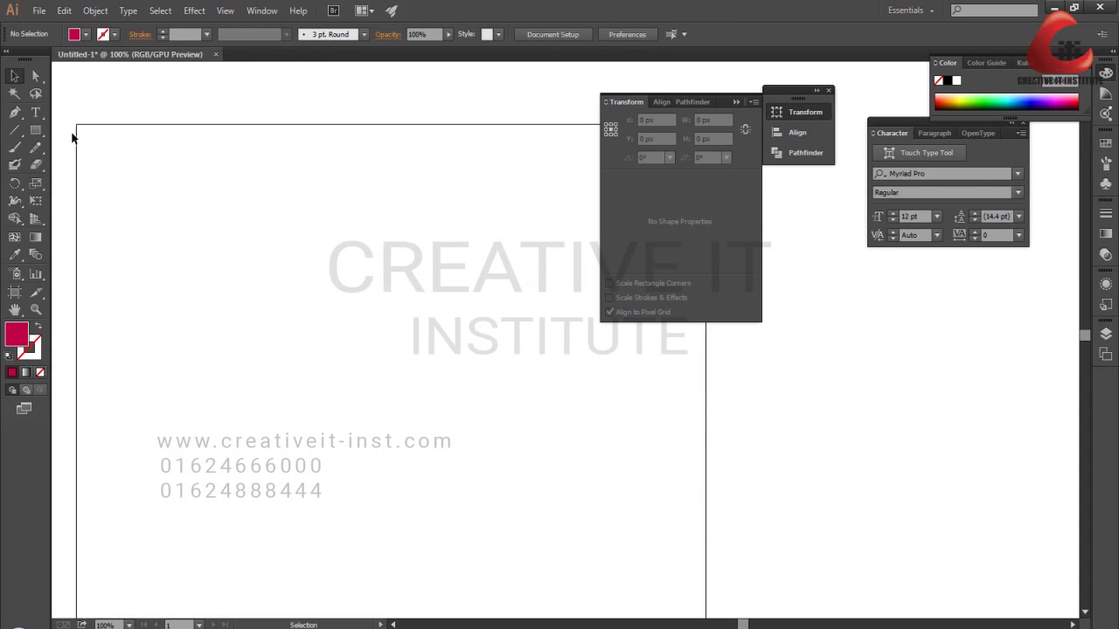
Draw a magenta five-pointed star about 272 px wide and 259 px high on the artboard
click(36, 132)
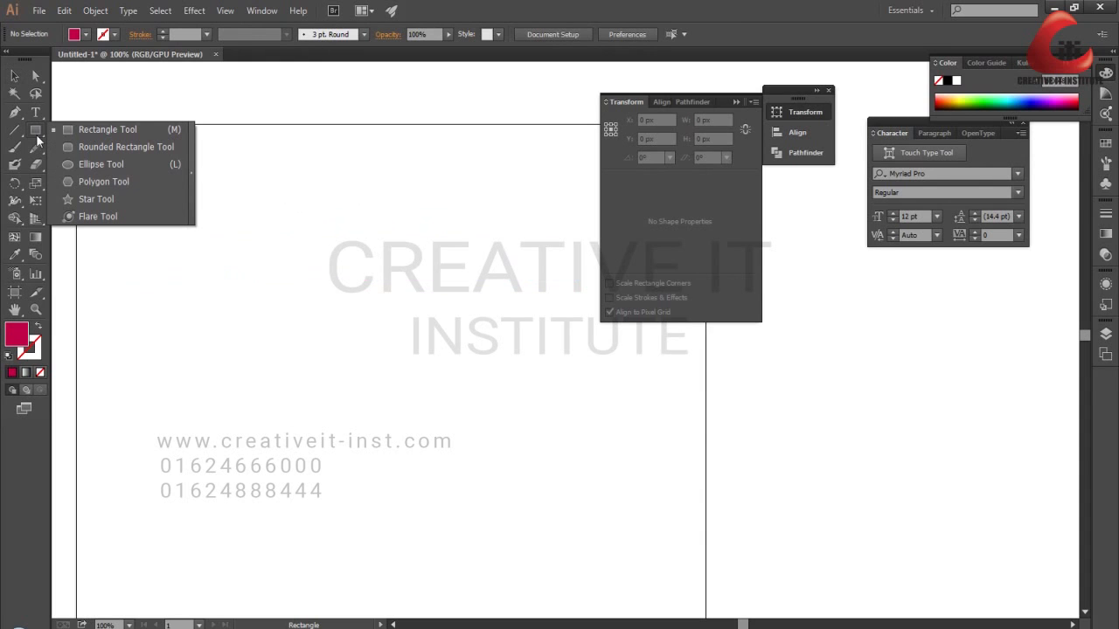
click(81, 197)
drag(267, 317, 340, 387)
click(17, 74)
click(187, 250)
Move the star off the artboard's left side to about X -406 px, Y 162 px
drag(253, 334, 315, 324)
drag(218, 408, 370, 450)
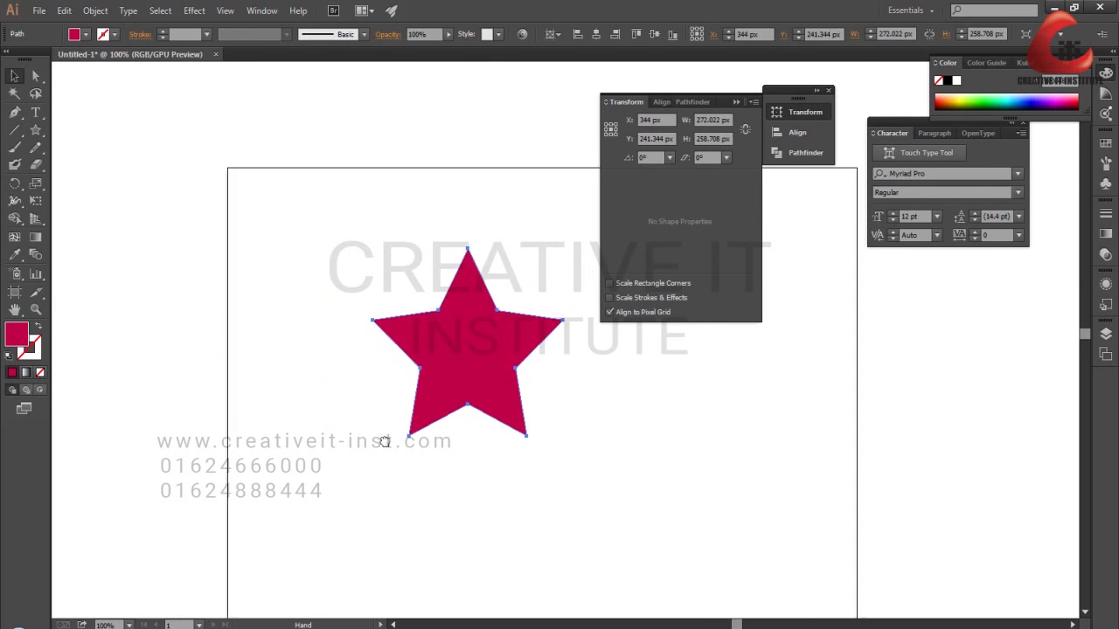
drag(495, 364, 151, 352)
drag(290, 447, 512, 448)
drag(411, 345, 199, 306)
click(287, 445)
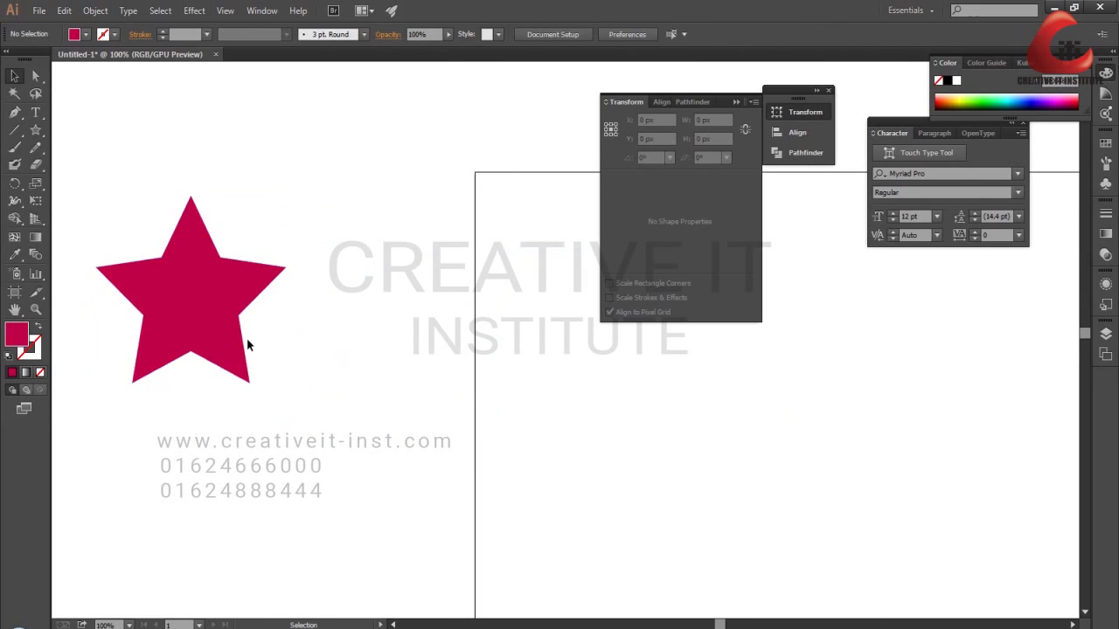
Change the star's fill to pure red (ff0000) and deselect it
click(208, 286)
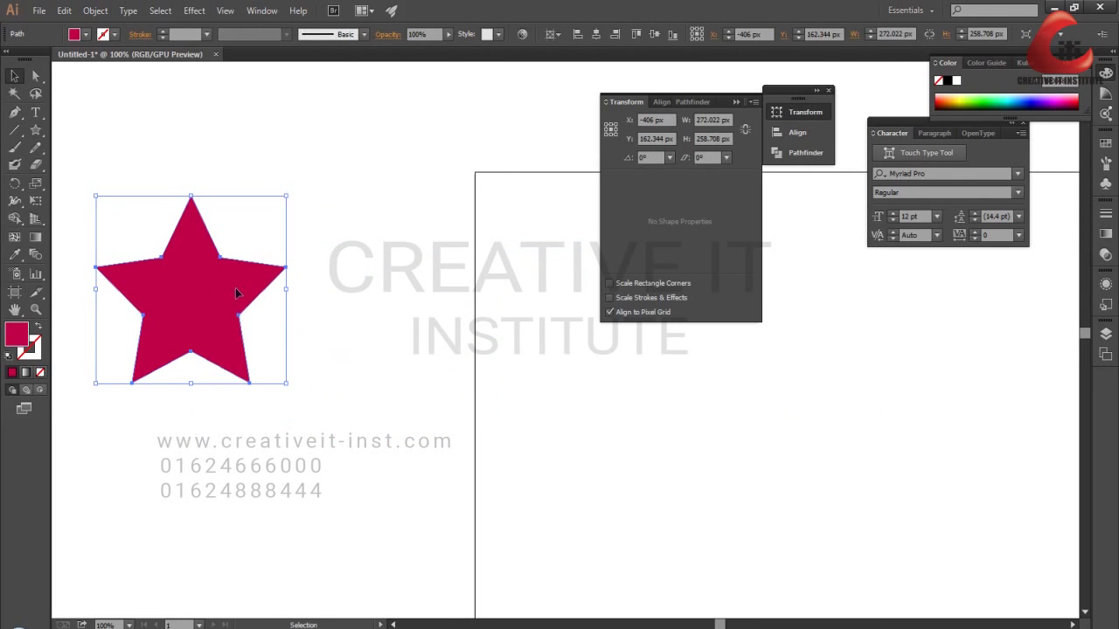
click(936, 63)
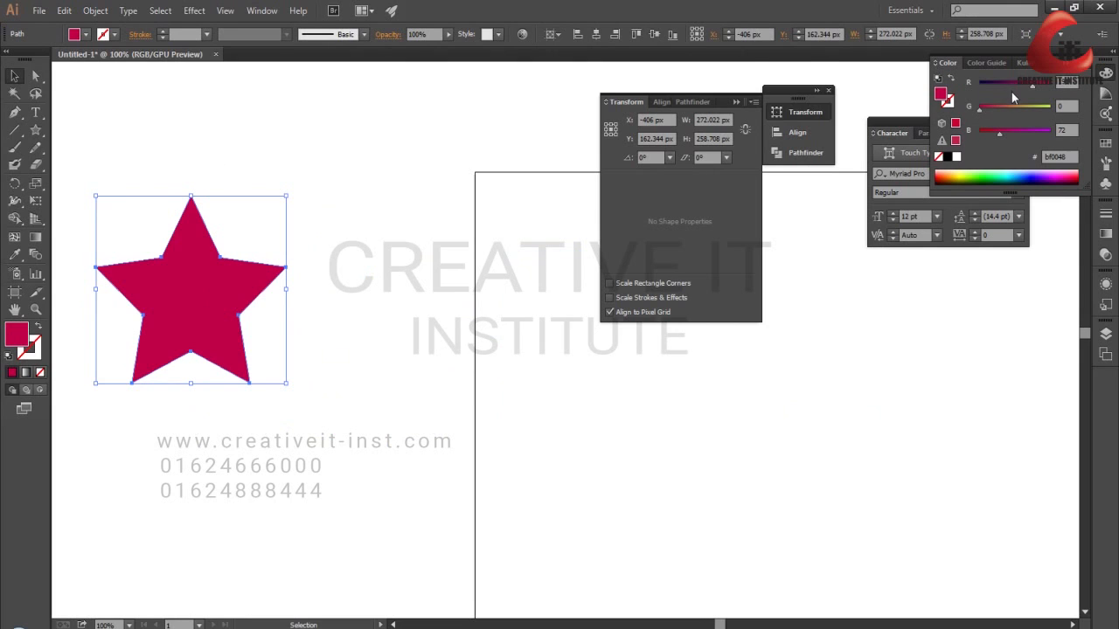
drag(1032, 88, 1082, 94)
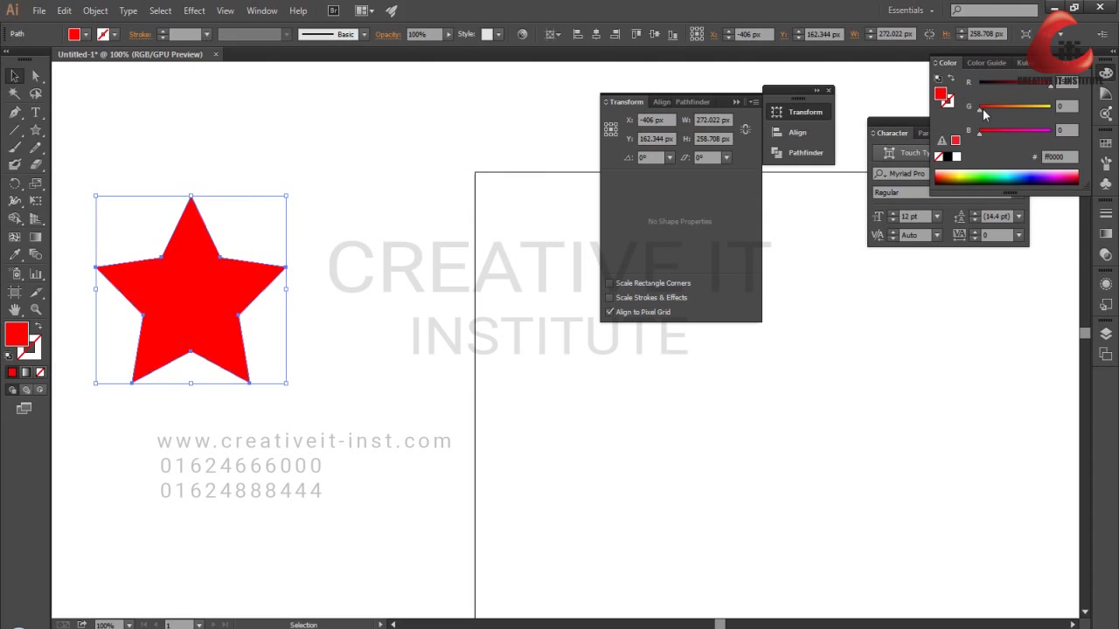
click(146, 109)
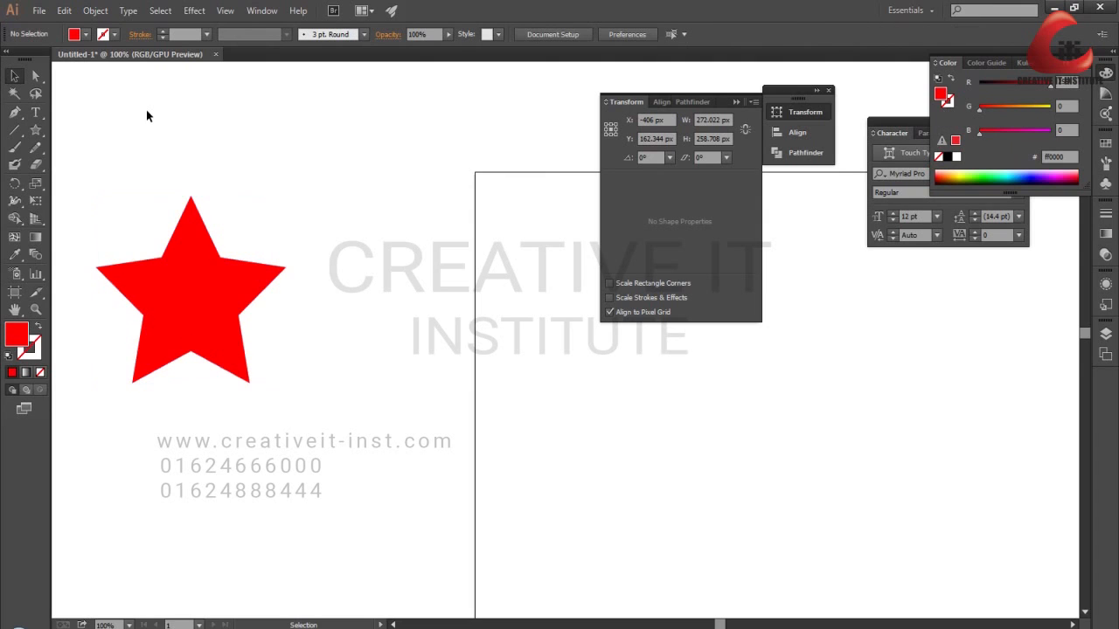
Draw a small circle about 12 px in diameter near the centre of the red star
drag(273, 306, 349, 333)
click(278, 324)
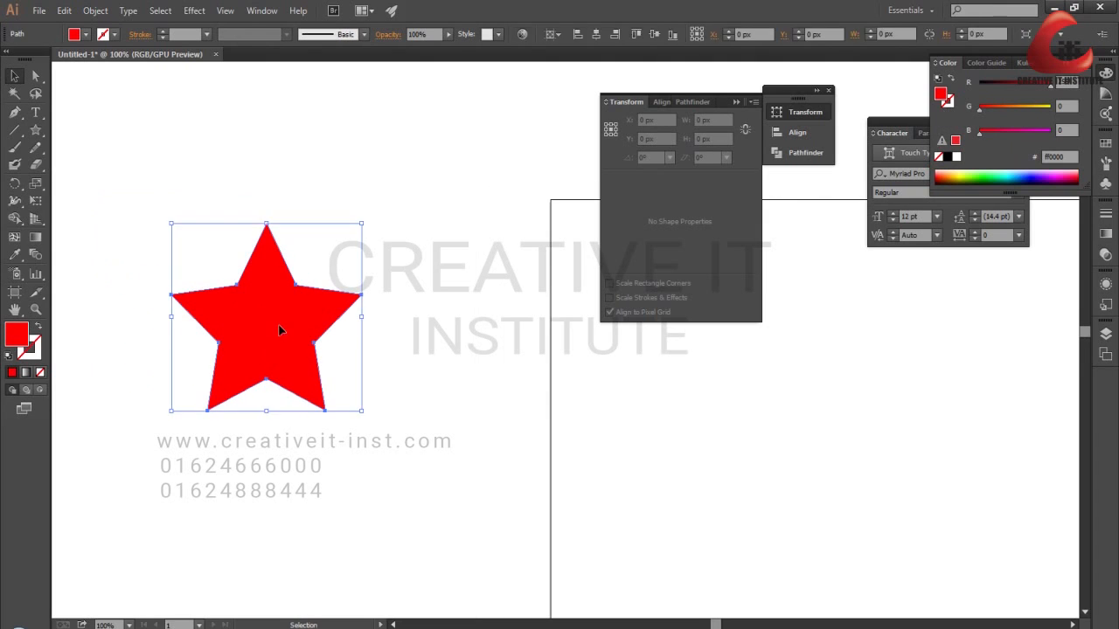
click(118, 194)
drag(36, 129, 83, 198)
key(l)
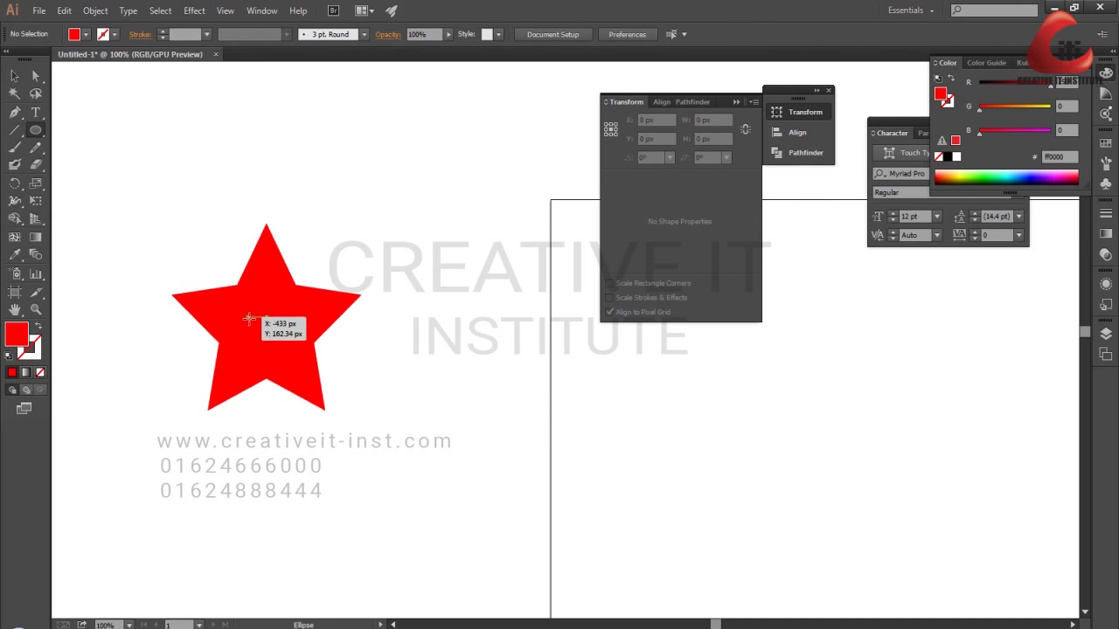
drag(262, 322, 273, 332)
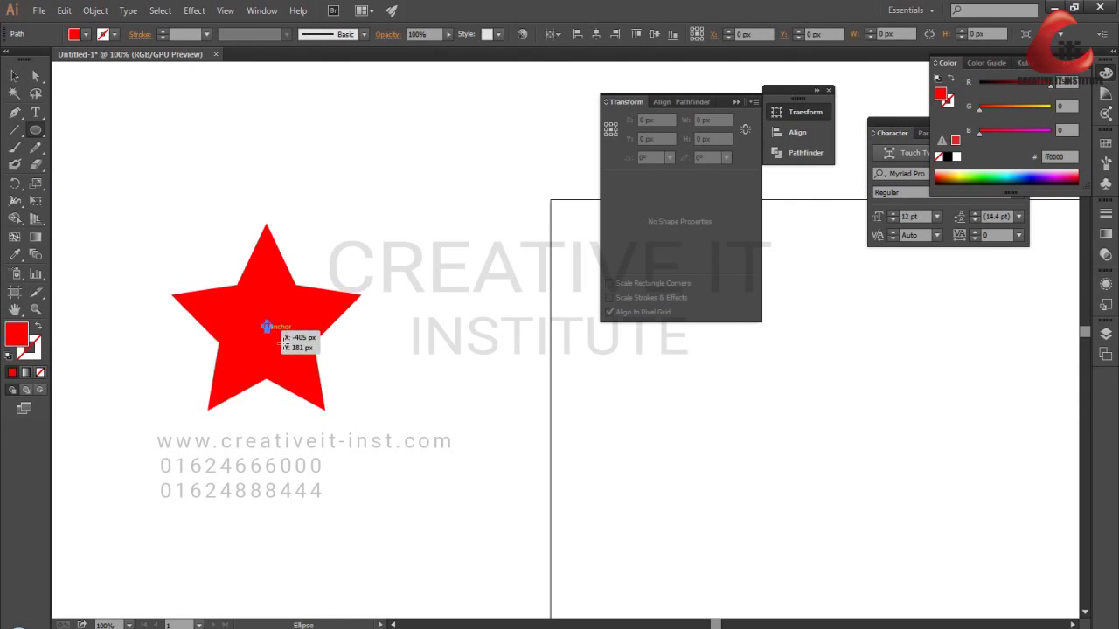
click(411, 292)
click(116, 101)
Fill the small circle with white sampled from the empty canvas using the Eyedropper, and deselect it
key(i)
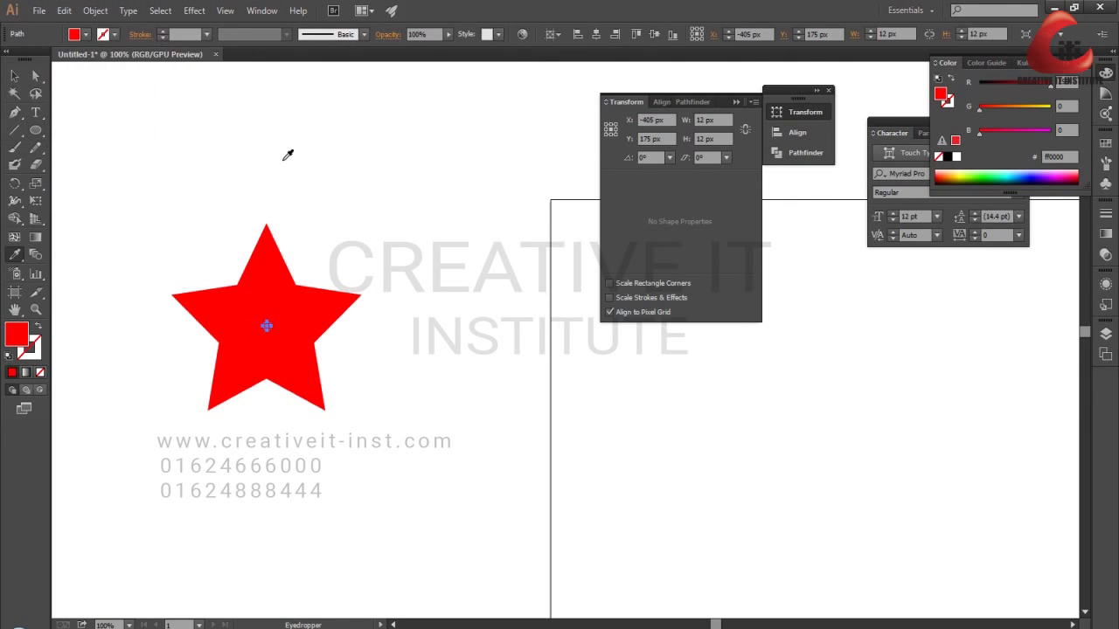
click(287, 155)
click(14, 76)
click(112, 100)
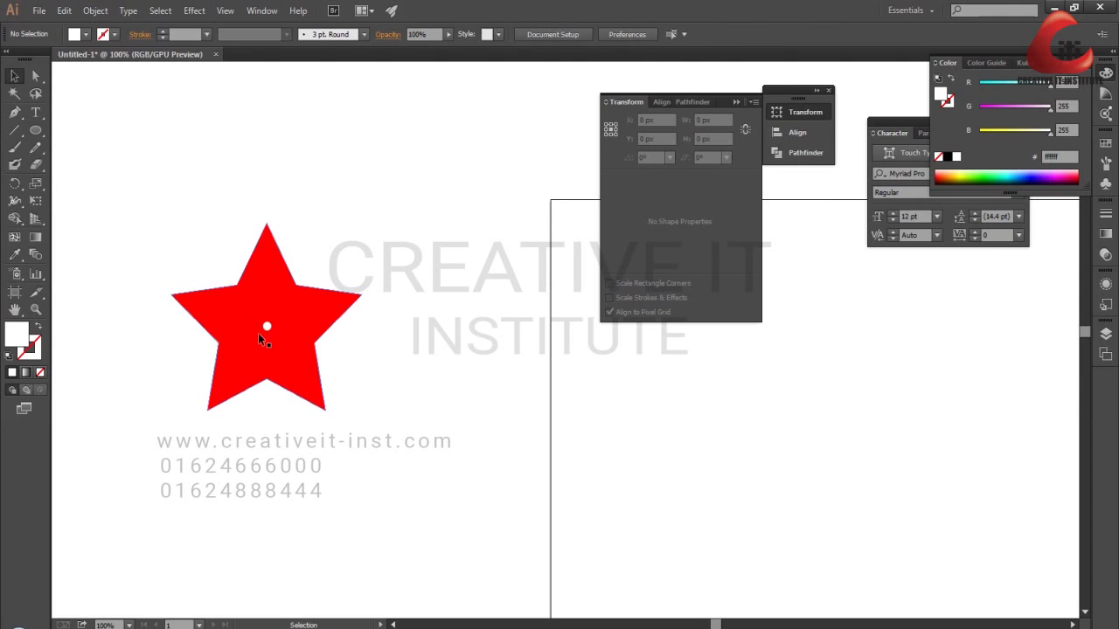
Nudge the white circle 3 px left and 3 px up within the star to X -408 px, Y 172 px
click(269, 333)
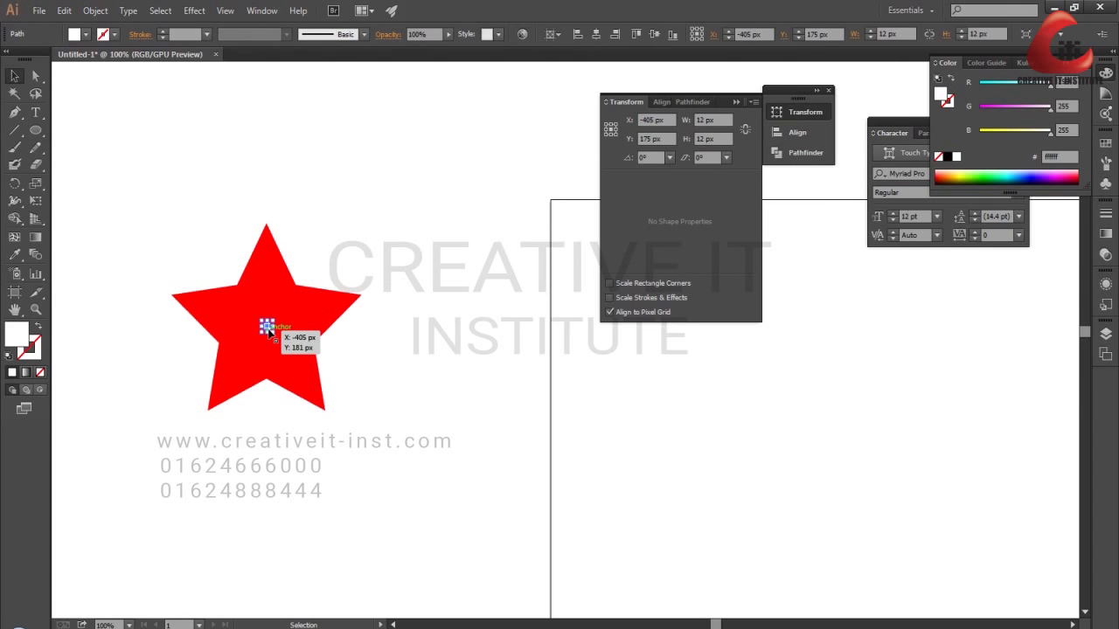
key(Left)
key(Left)
key(Left)
key(Up)
key(Up)
key(Up)
click(357, 374)
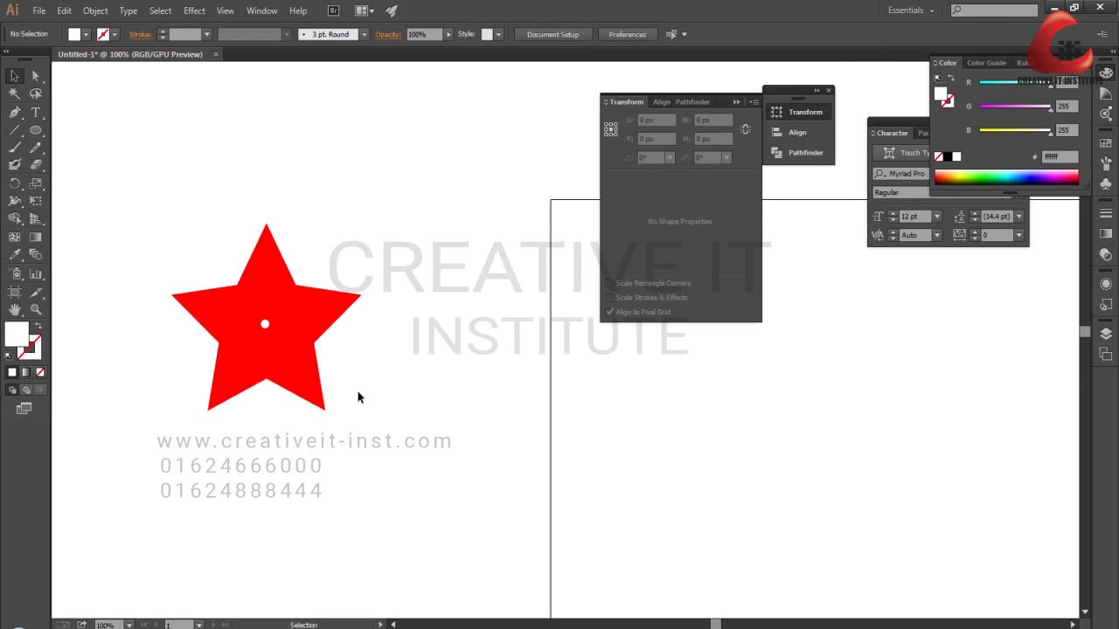
click(314, 317)
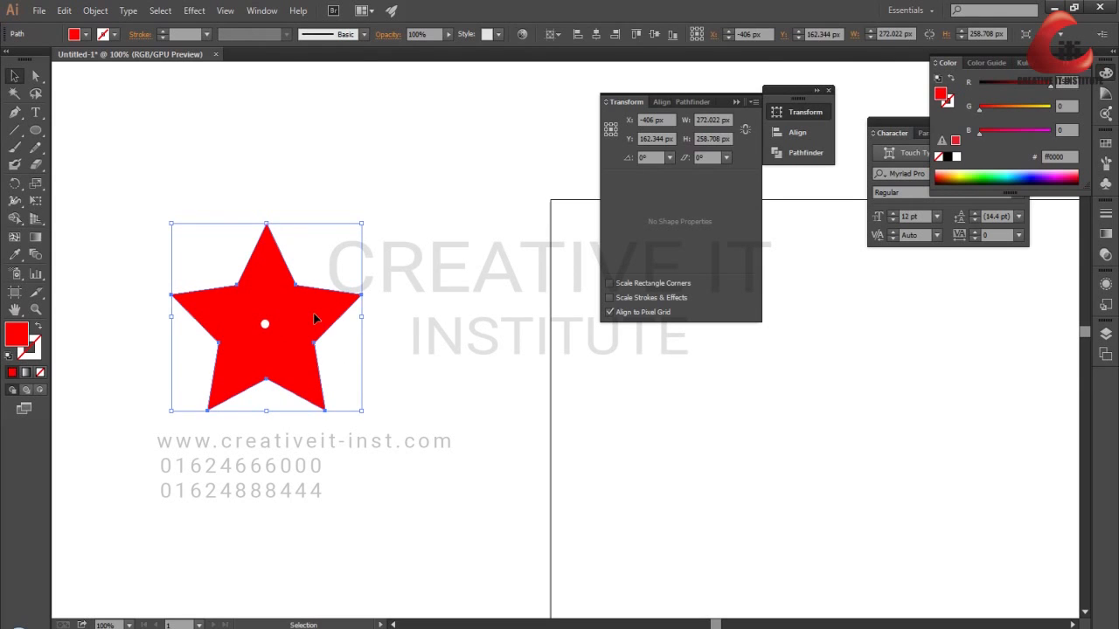
click(280, 434)
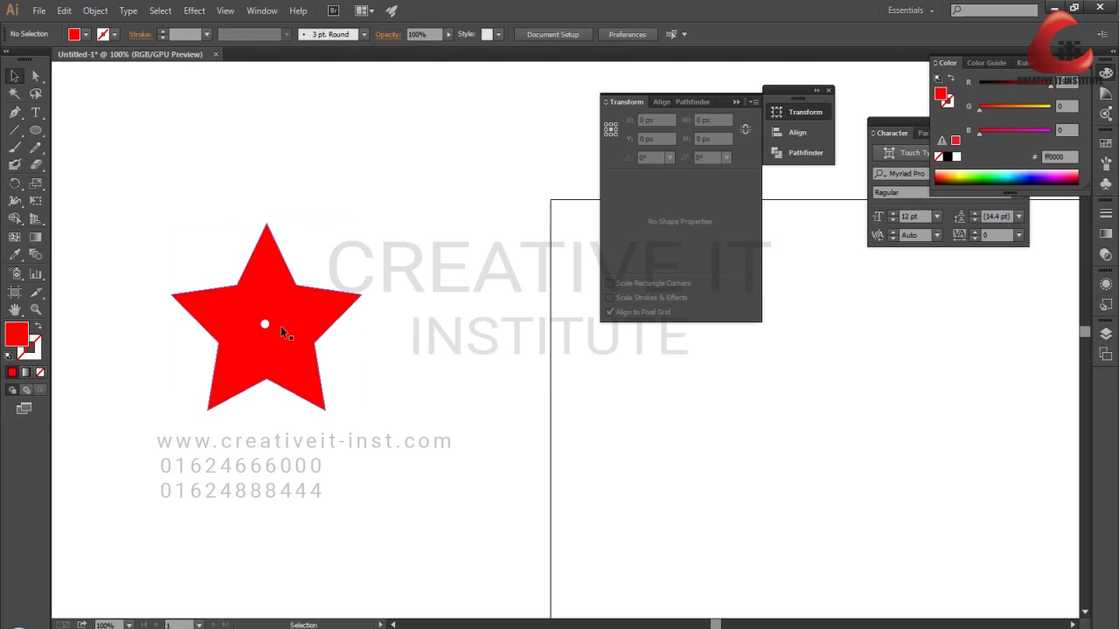
Scale the white circle uniformly to 20% twice in a row, shrinking it to 0.48 px, and deselect it
click(266, 327)
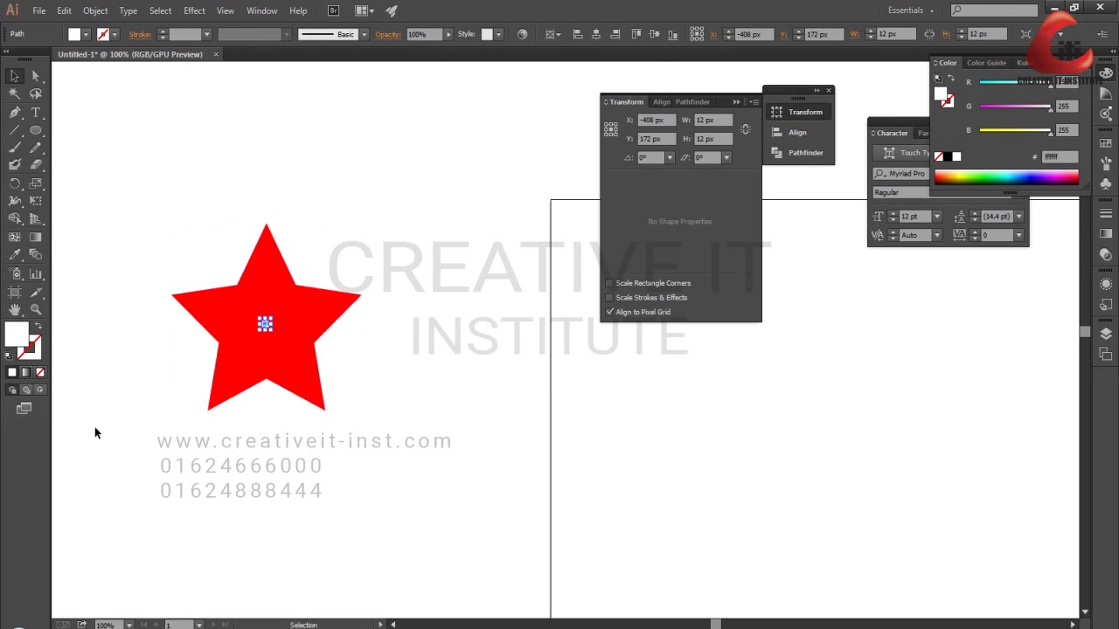
key(s)
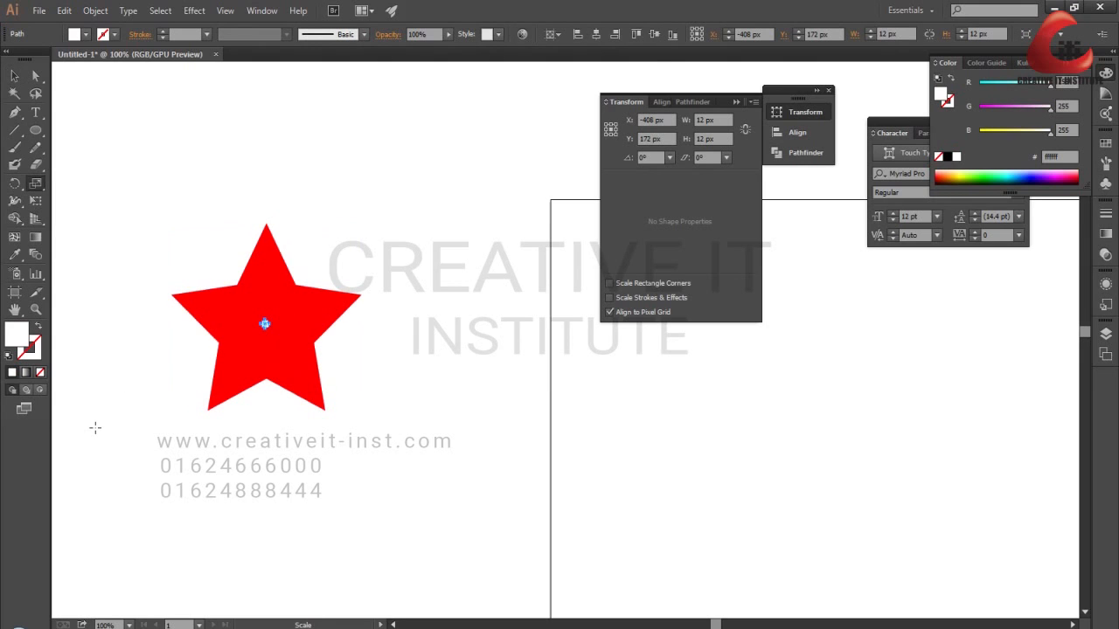
key(Return)
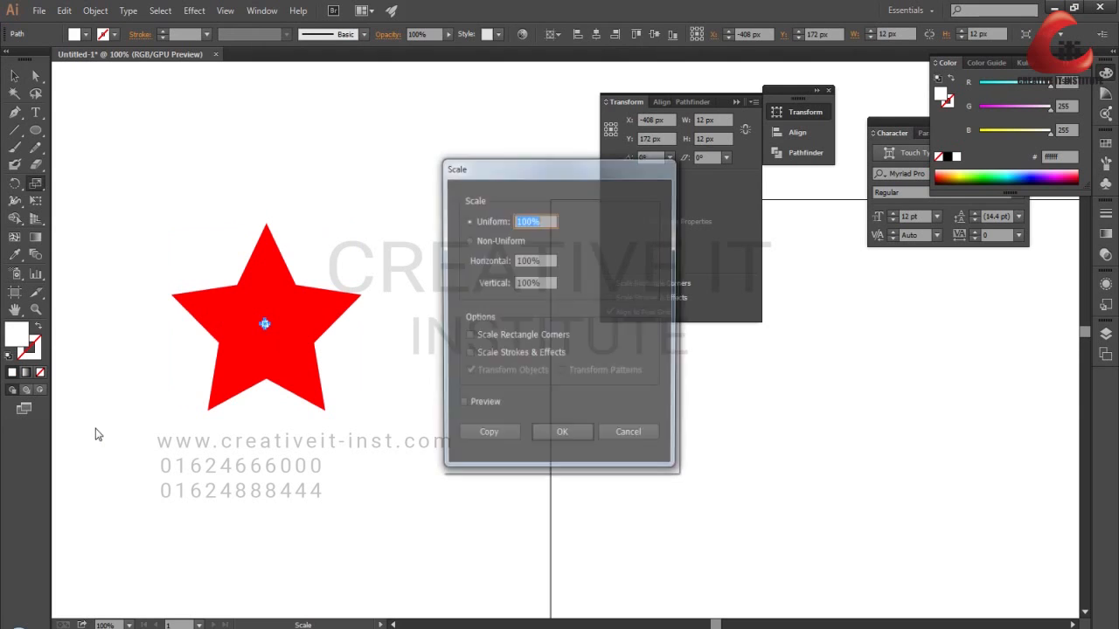
text(20)
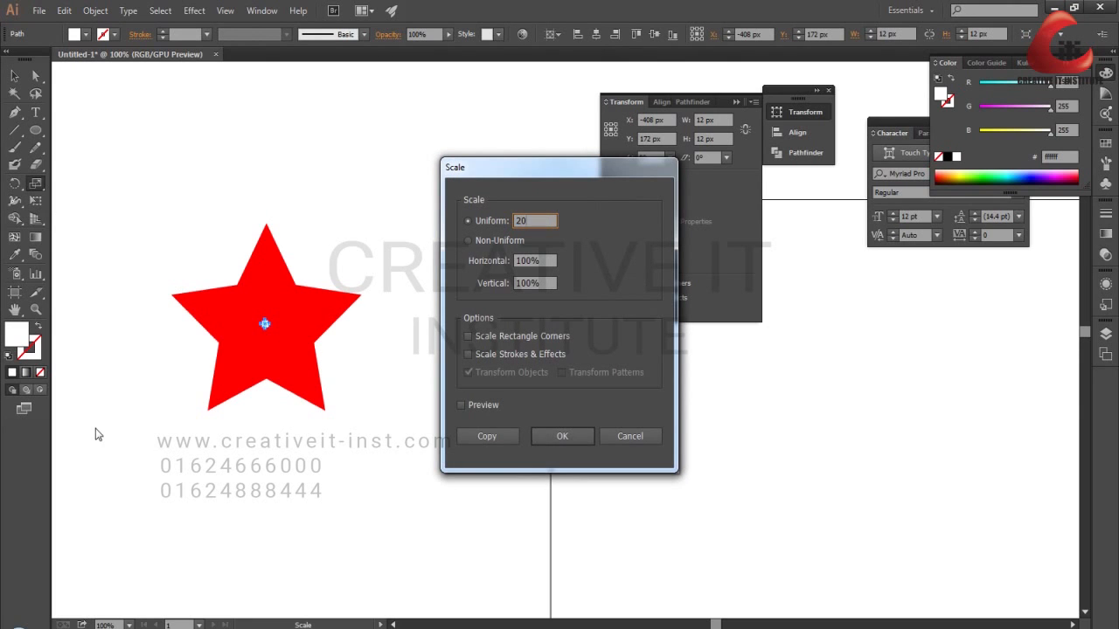
key(Return)
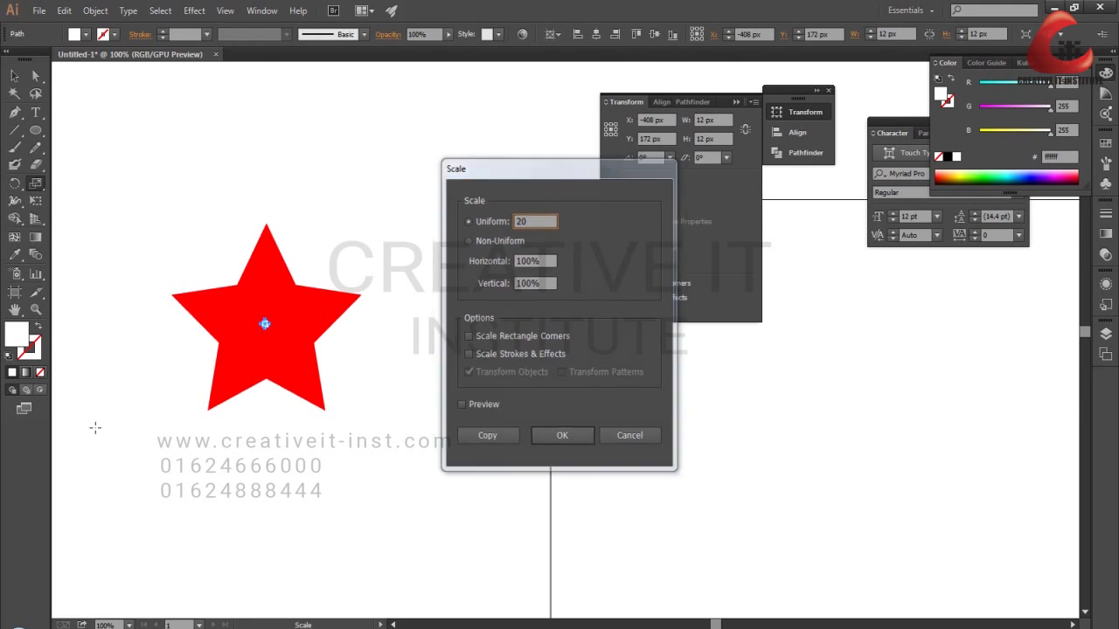
key(Return)
key(Return)
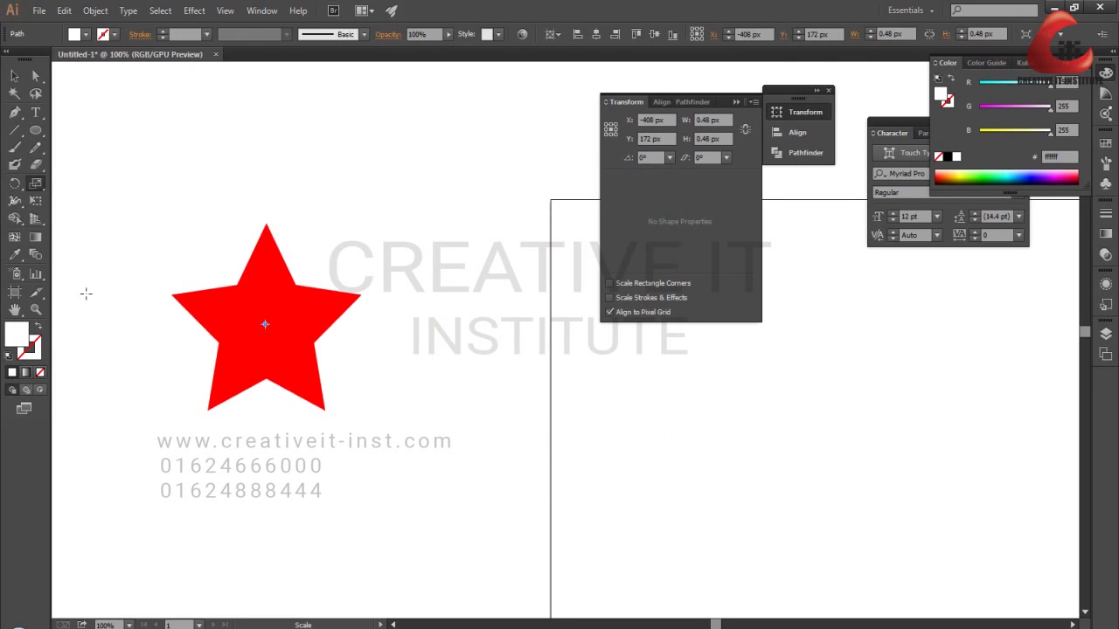
key(v)
click(134, 136)
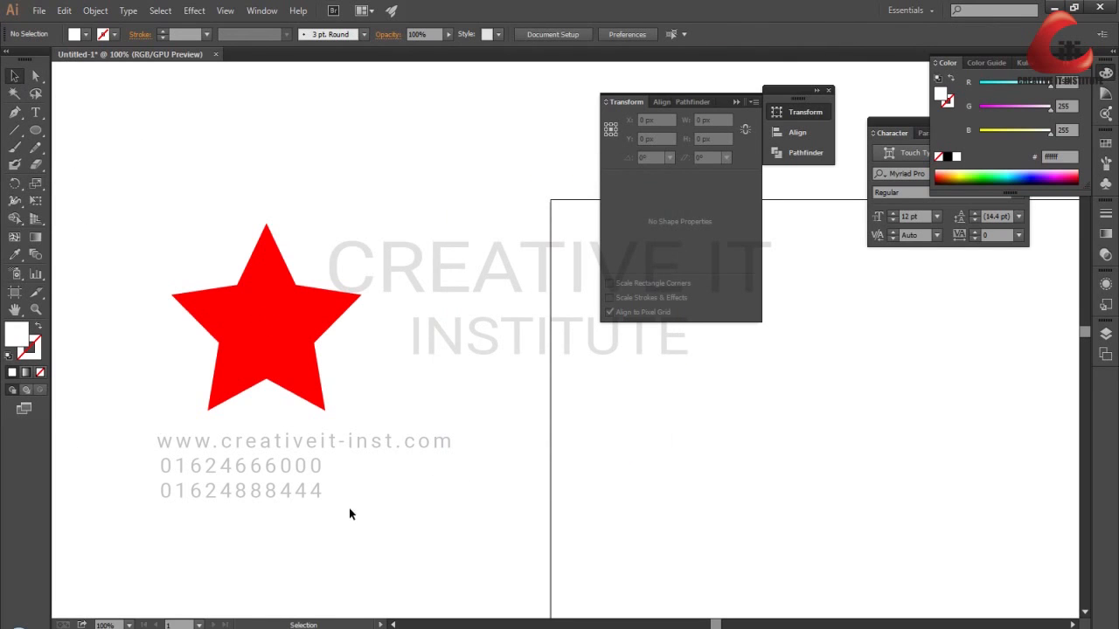
Select the red star together with the tiny white circle at its centre
key(ctrl+space)
drag(274, 315, 616, 524)
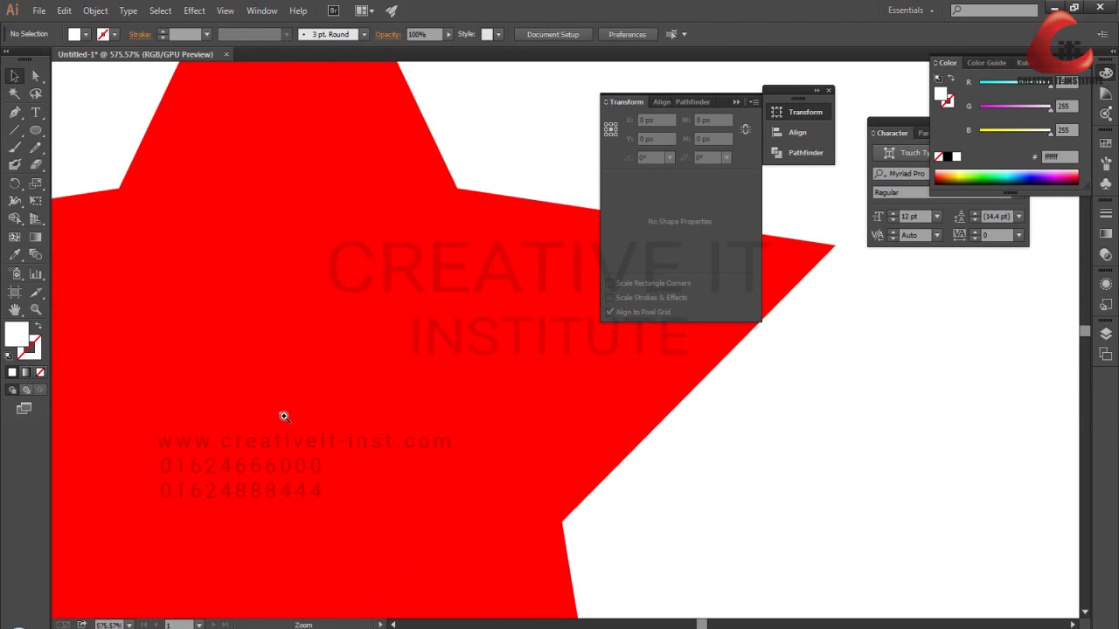
ctrl+alt+click(317, 419)
ctrl+alt+click(317, 419)
ctrl+alt+click(316, 420)
drag(474, 428, 189, 496)
drag(144, 187, 585, 575)
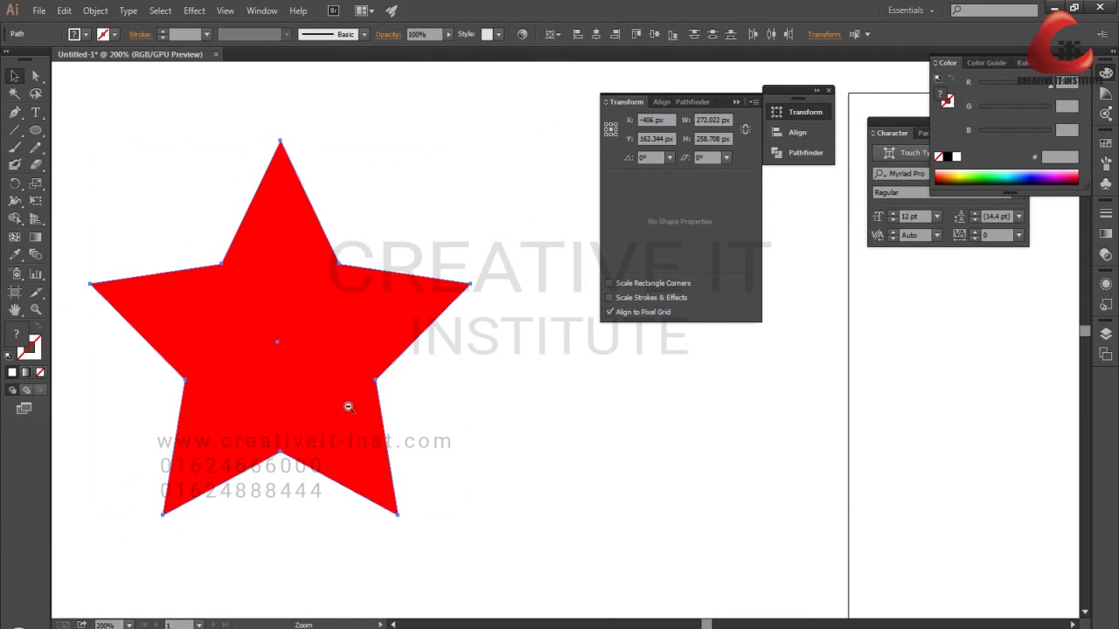
ctrl+alt+click(348, 408)
drag(200, 180, 638, 525)
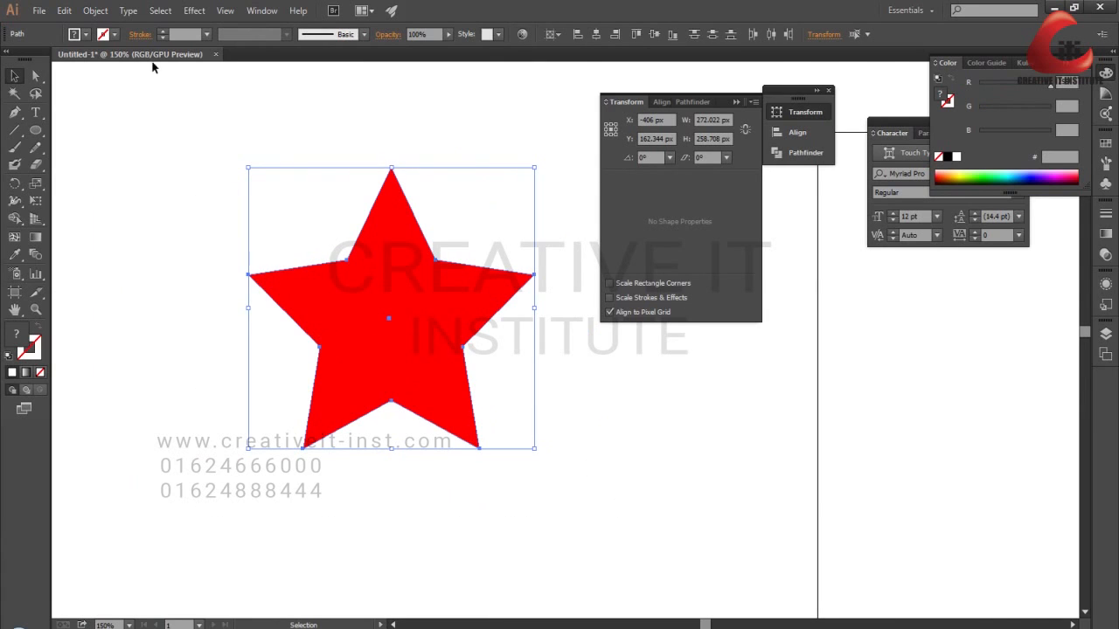
Make a blend between the red star and the tiny white circle, and deselect the result
click(96, 11)
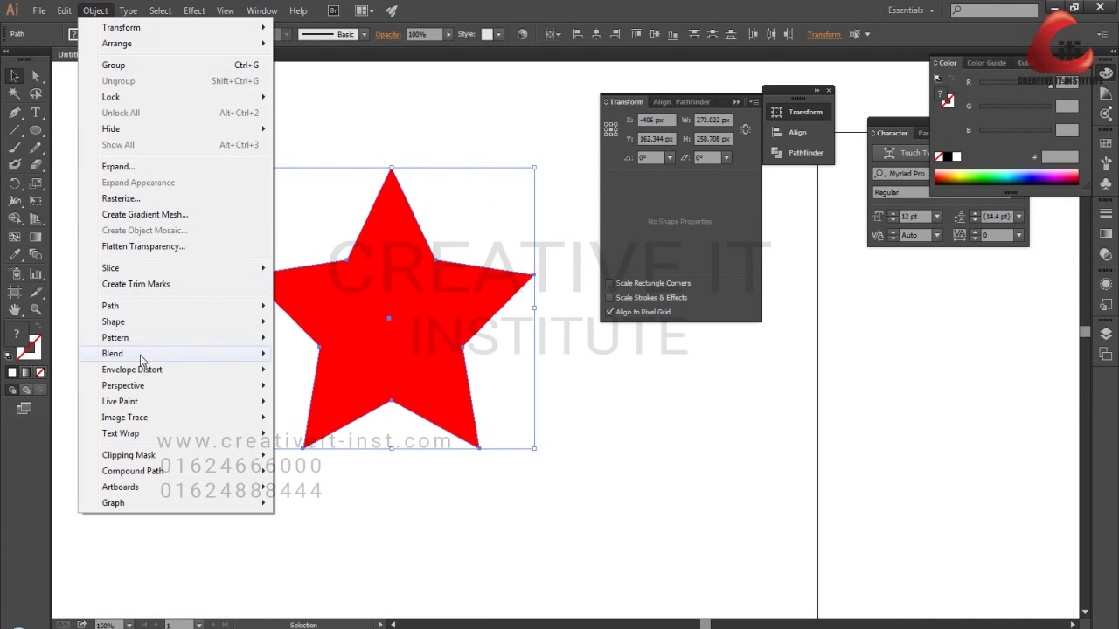
mouse_move(141, 359)
click(313, 354)
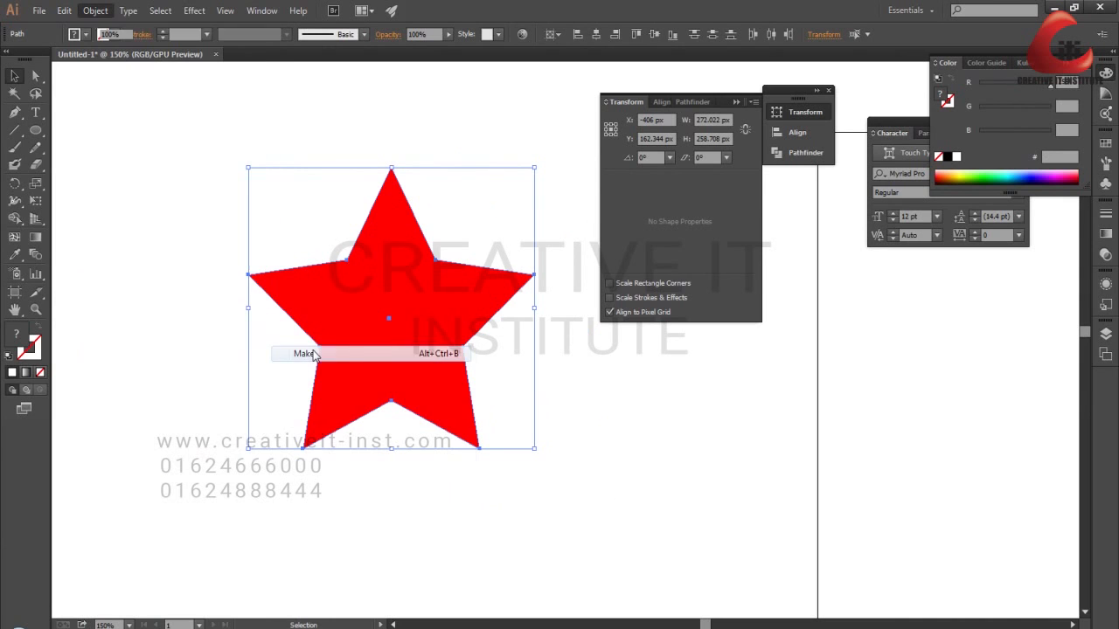
click(122, 274)
key(space)
drag(376, 495, 342, 466)
ctrl+alt+click(392, 300)
drag(503, 450, 188, 378)
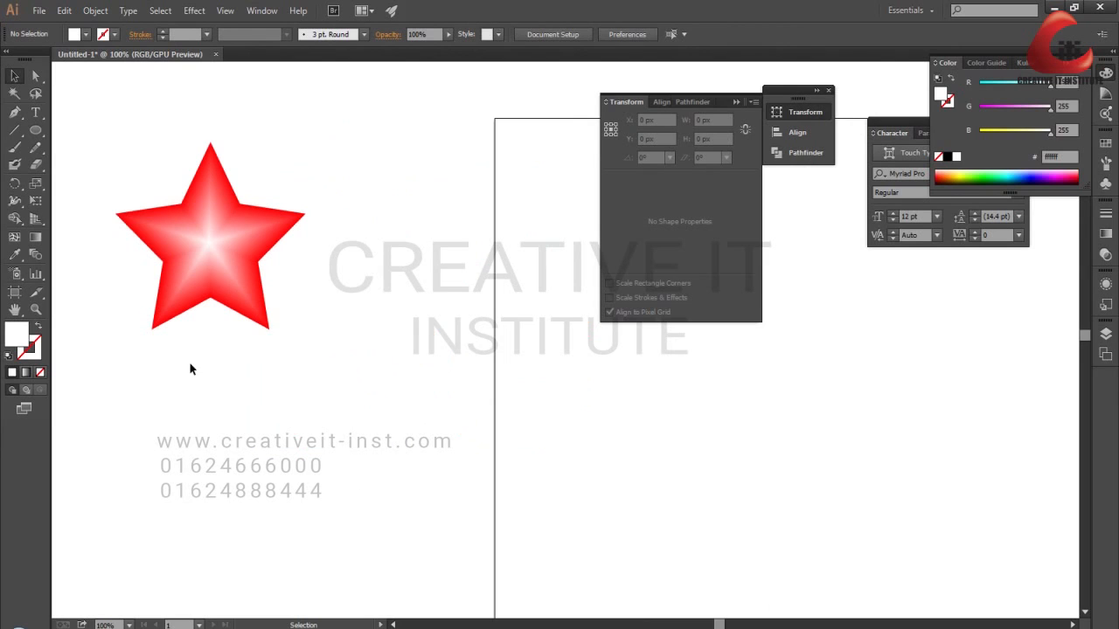
Duplicate the blended star straight below the original at about Y 486 px, and deselect the copy
drag(240, 463, 333, 394)
drag(303, 179, 304, 430)
ctrl+click(287, 166)
ctrl+click(287, 166)
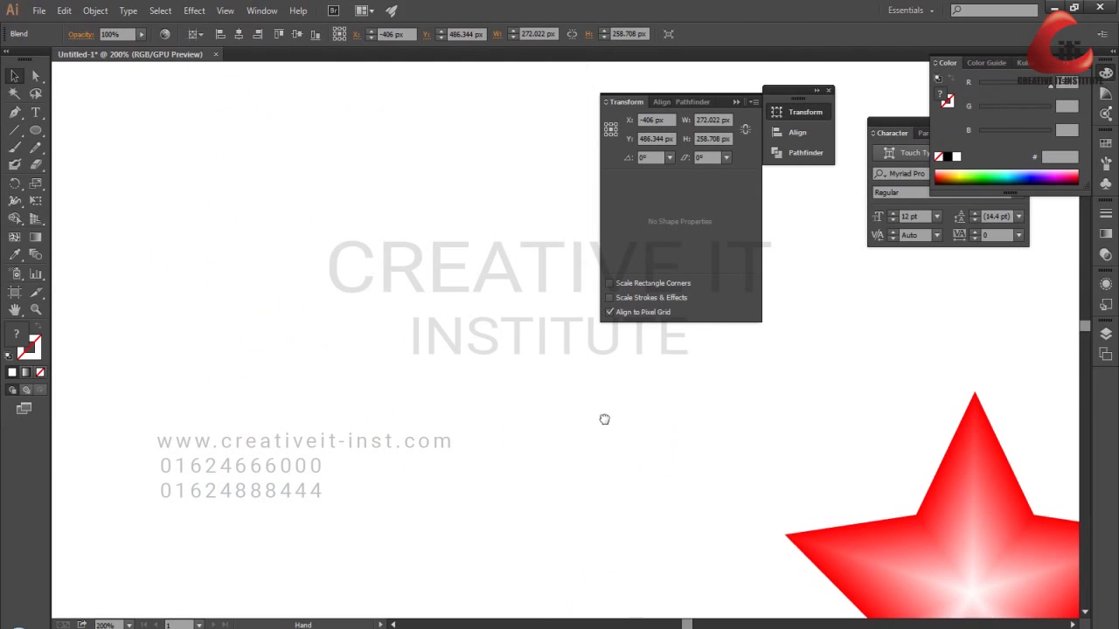
drag(604, 420, 119, 178)
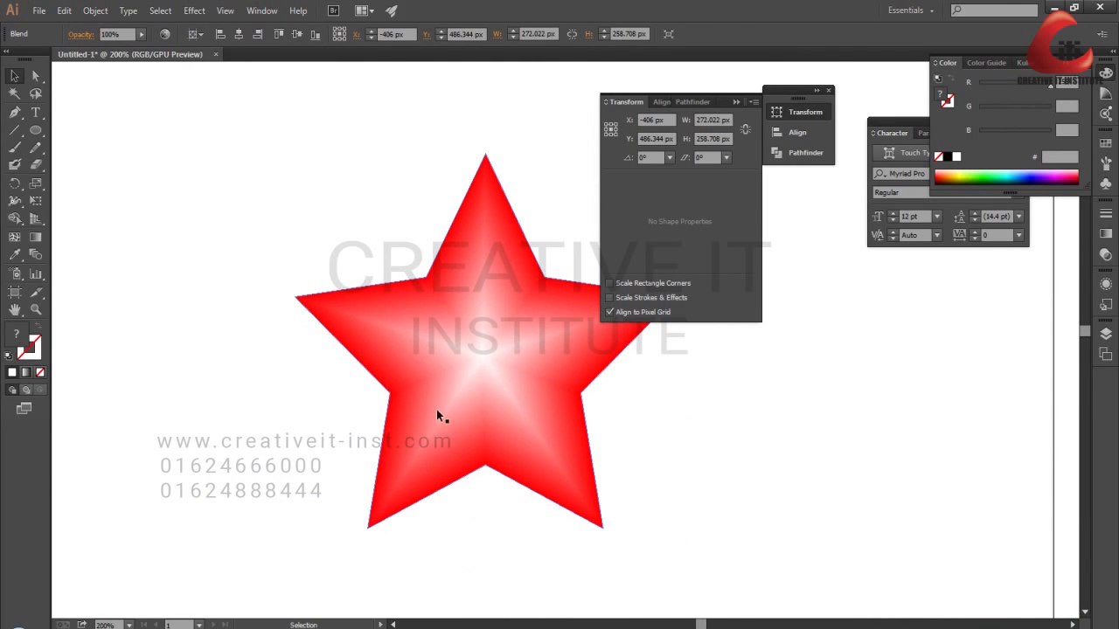
scroll(437, 410, down, 10)
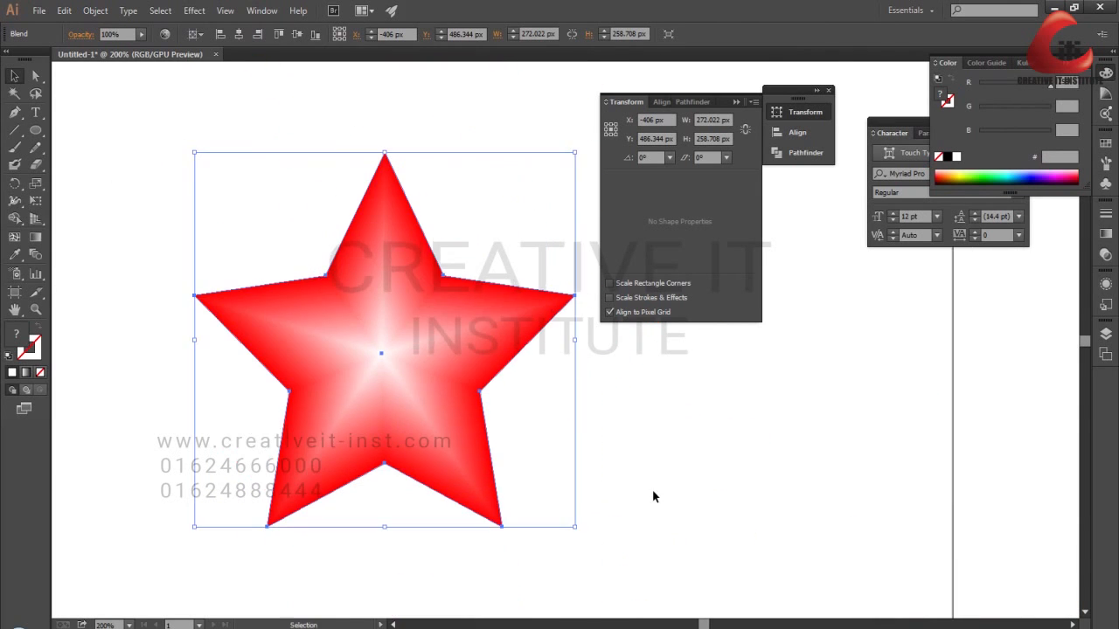
click(652, 497)
Change the lower star's blend spacing to Specified Steps with 10 steps, with the preview enabled
scroll(353, 336, down, 1)
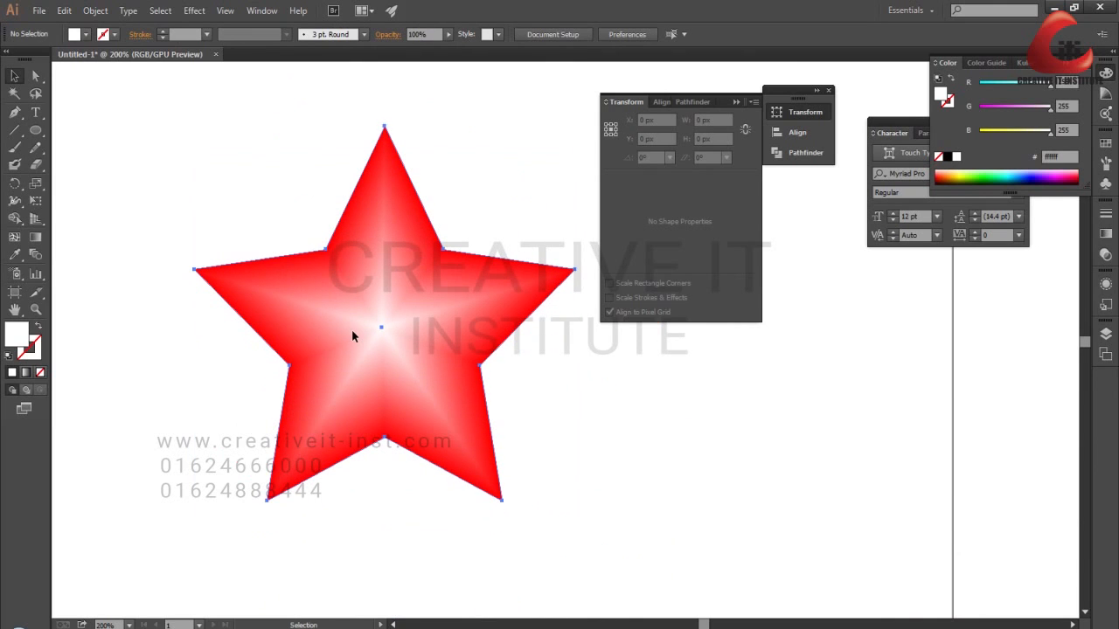
click(354, 335)
double_click(35, 254)
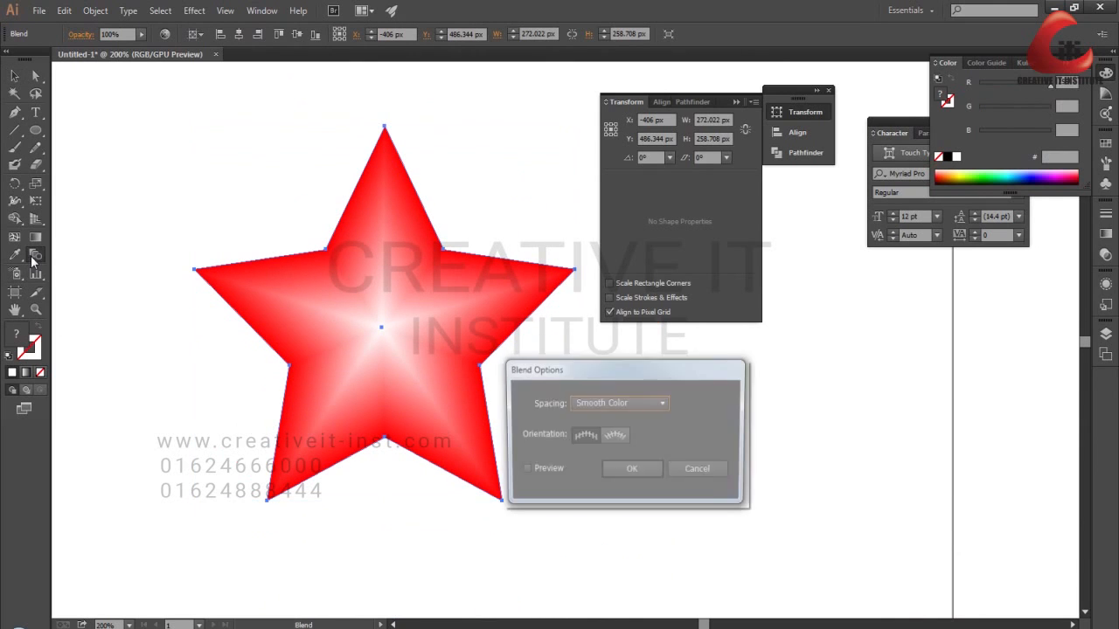
click(560, 470)
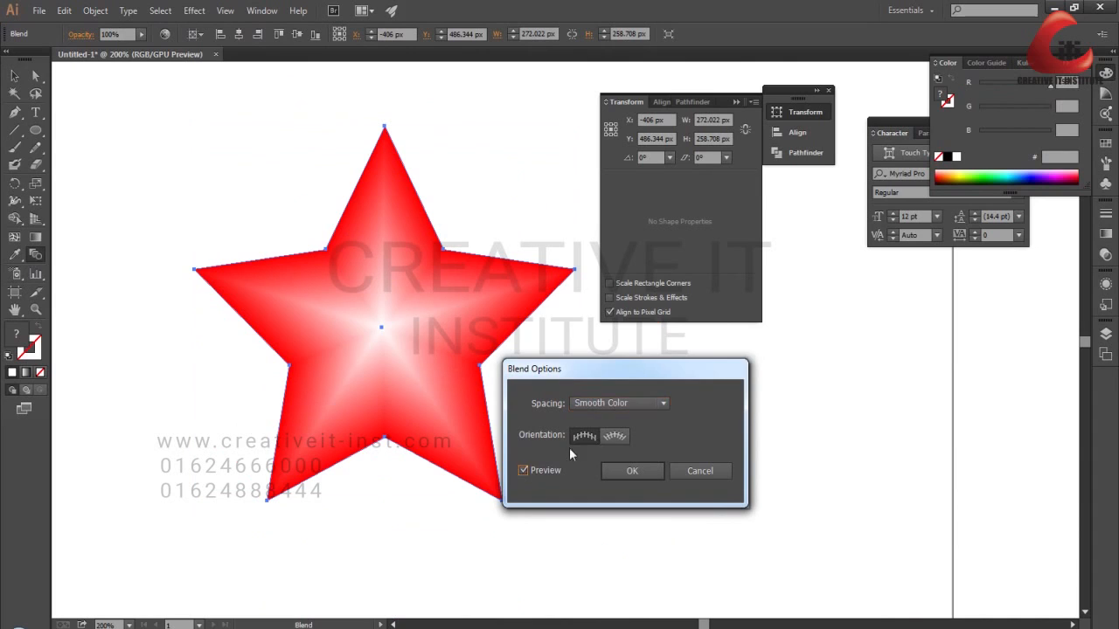
click(631, 401)
click(628, 429)
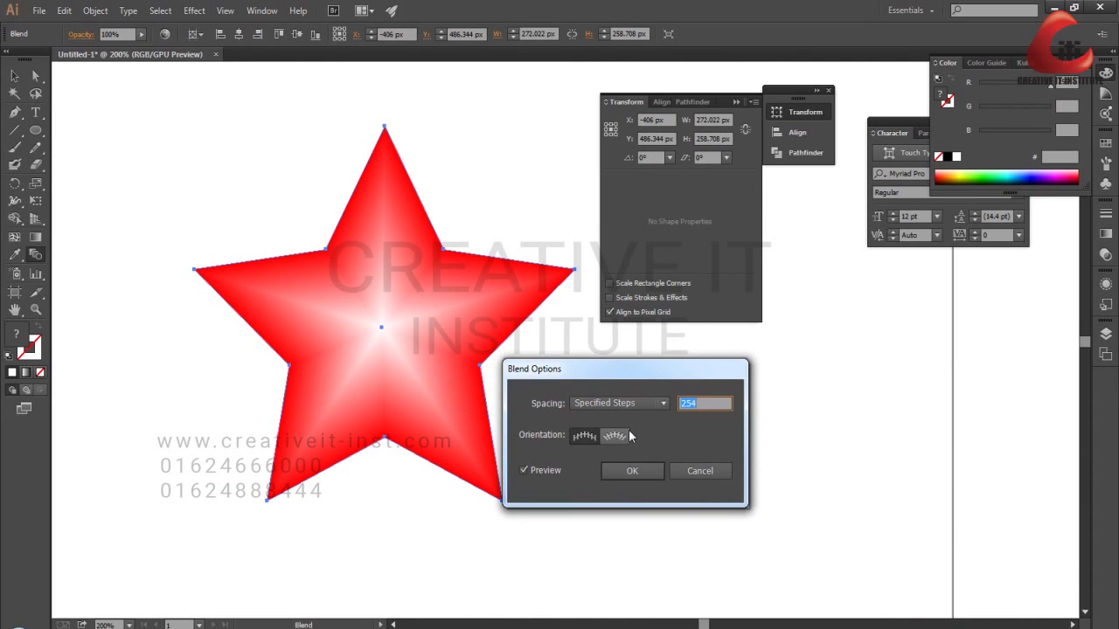
text(10)
key(Tab)
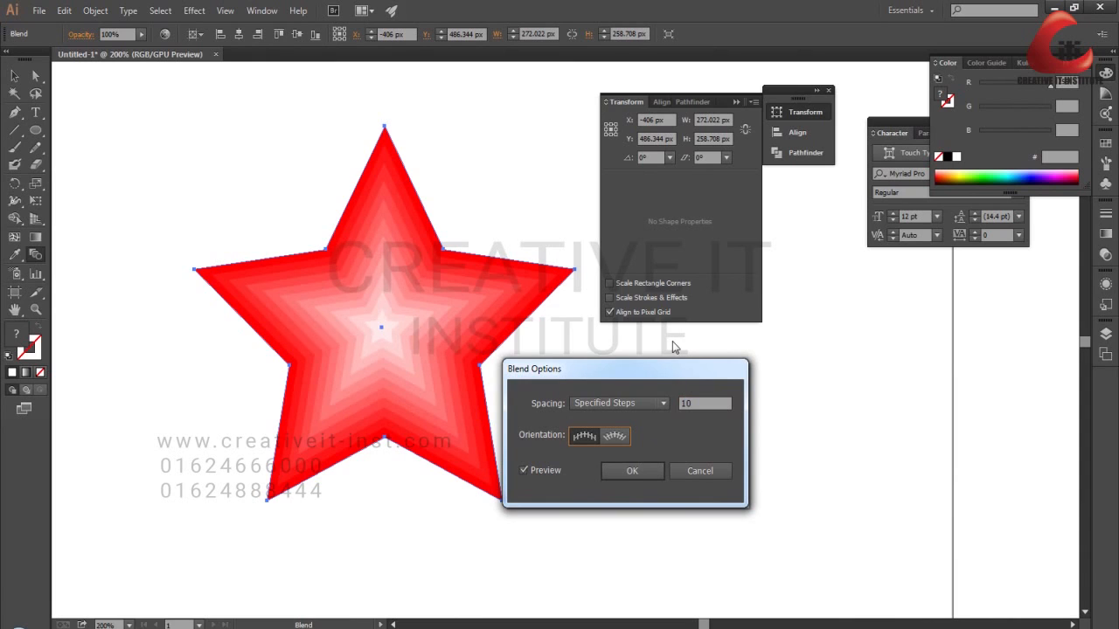
click(631, 471)
Compare the stepped star with the smooth-colour star above it, and inspect the smooth star's shading closely
key(h)
ctrl+alt+click(492, 331)
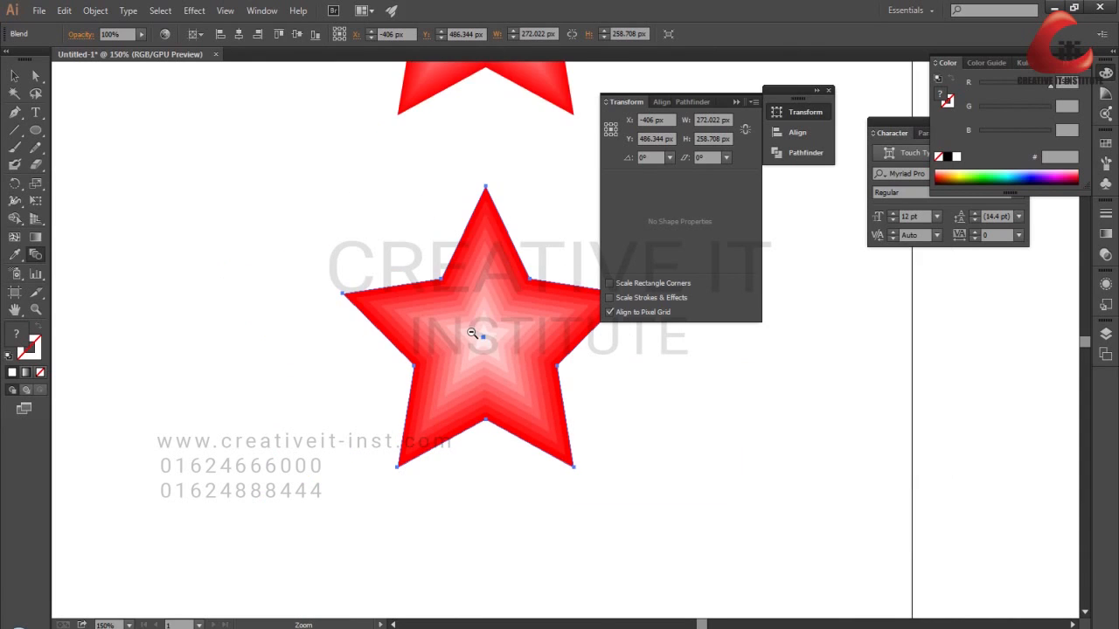
ctrl+alt+click(474, 334)
drag(344, 325, 179, 323)
drag(259, 269, 237, 330)
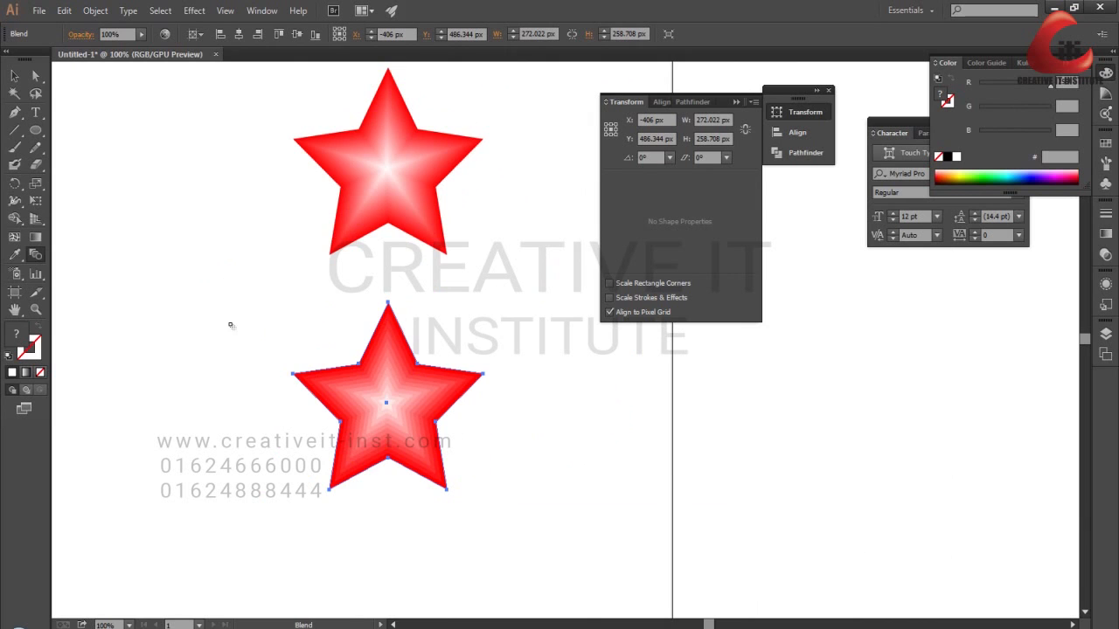
drag(310, 77, 573, 316)
drag(537, 358, 314, 330)
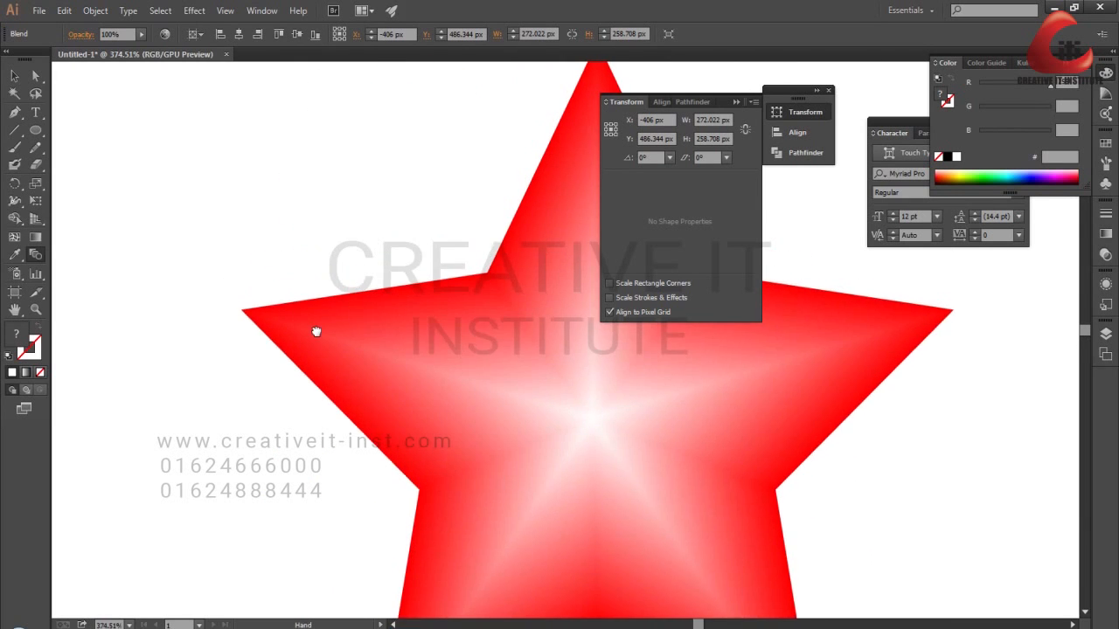
drag(529, 379, 354, 345)
drag(373, 413, 355, 359)
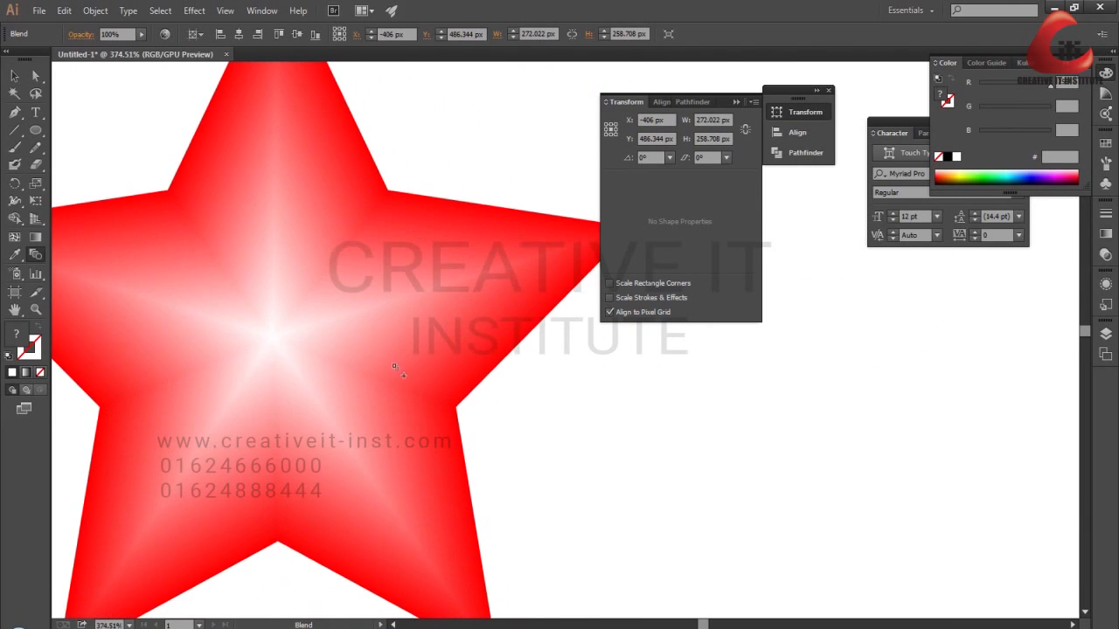
ctrl+alt+click(334, 346)
drag(457, 364, 412, 365)
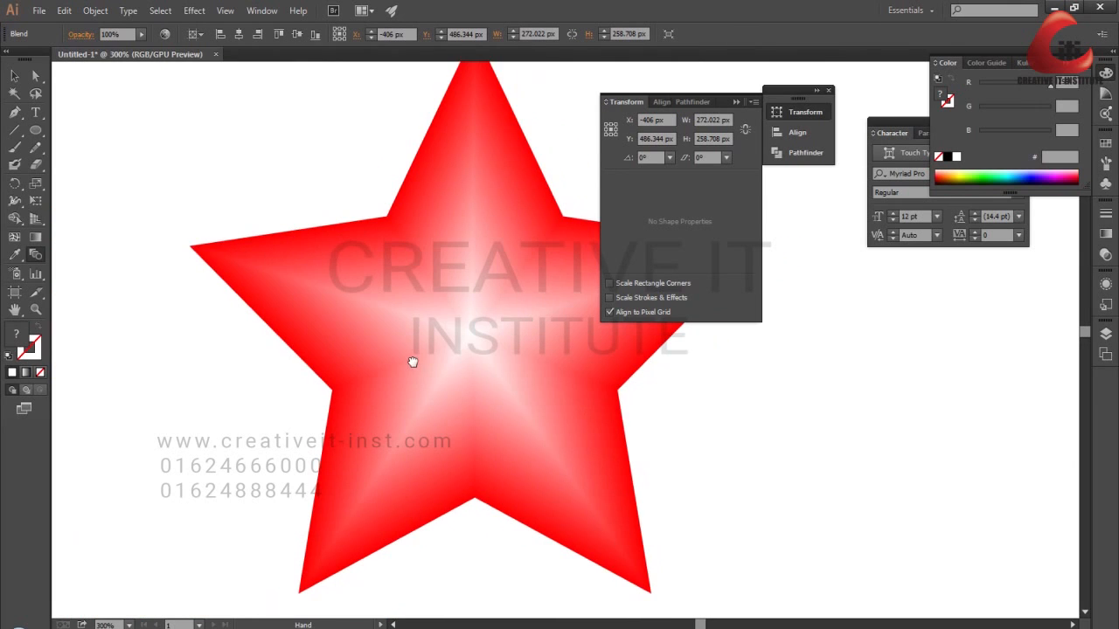
Inspect the lower star's visible blend steps up close, deselect it, and compare it with the smooth star above
click(738, 104)
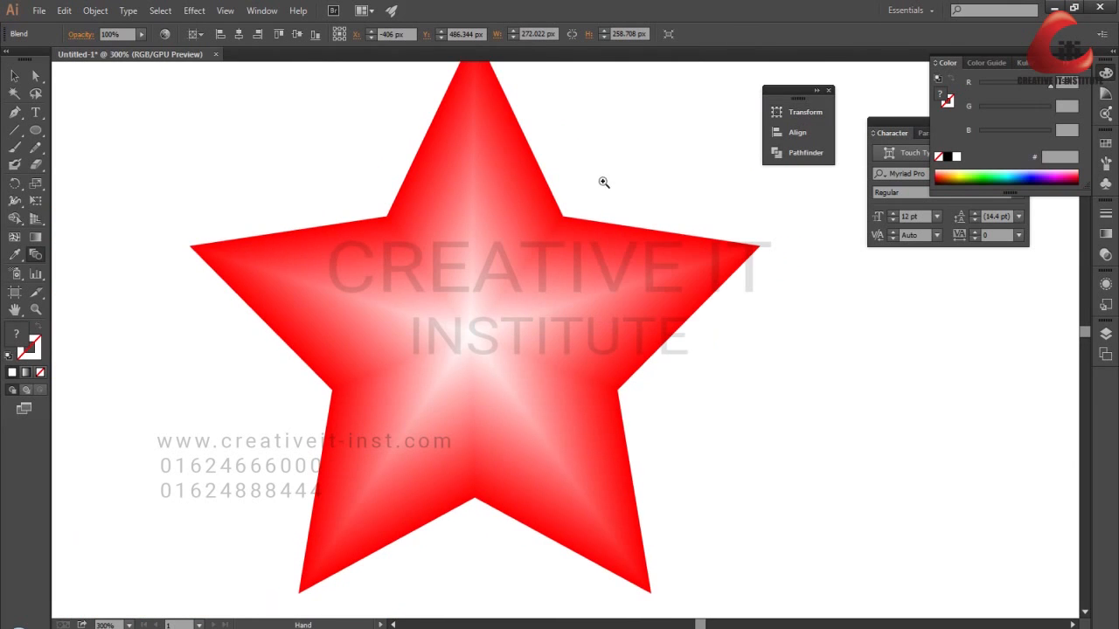
ctrl+alt+click(527, 262)
drag(549, 335, 494, 247)
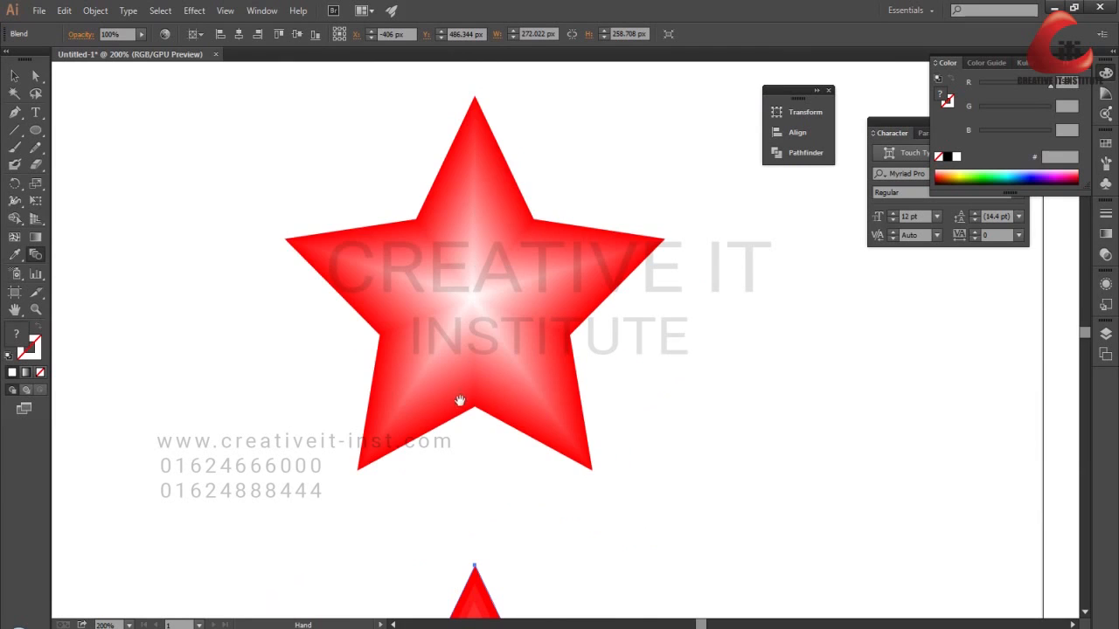
scroll(459, 399, down, 6)
drag(446, 308, 443, 300)
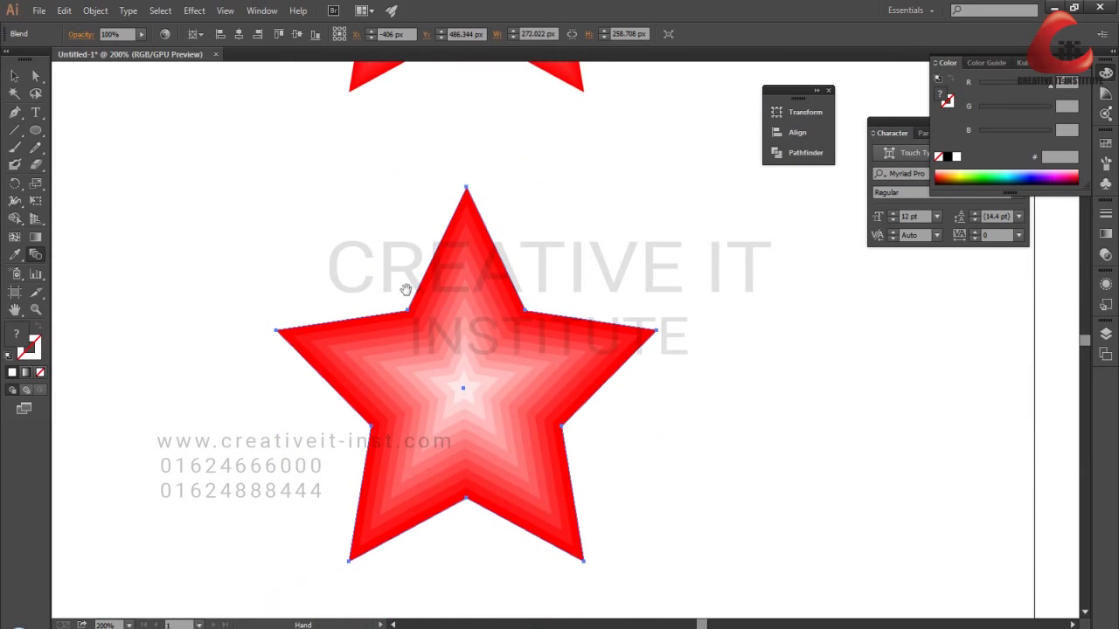
click(183, 257)
key(w)
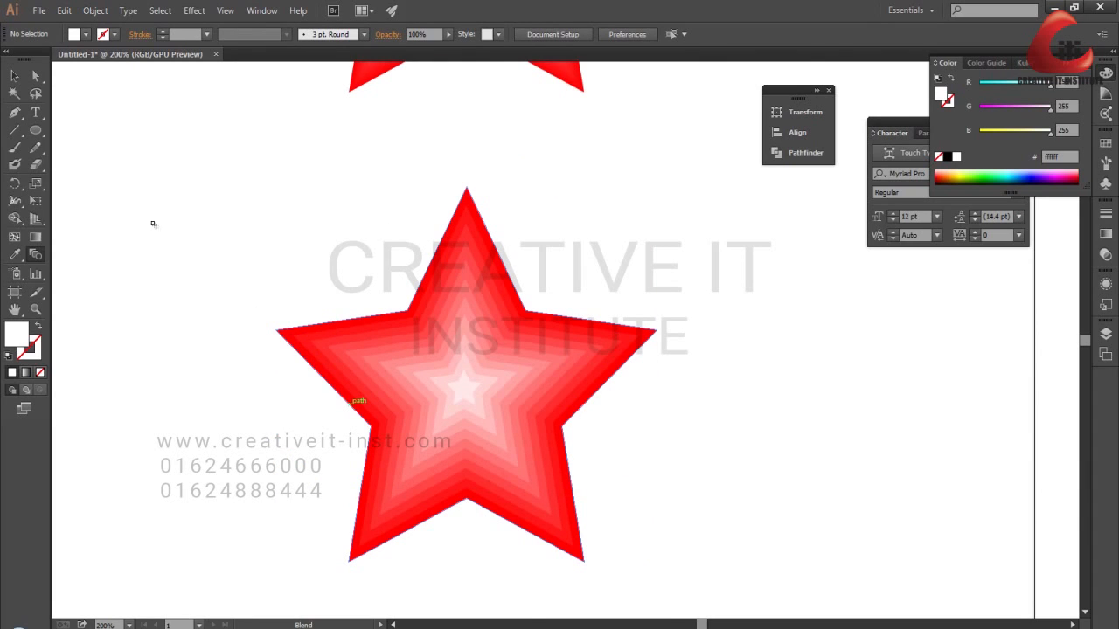
click(15, 76)
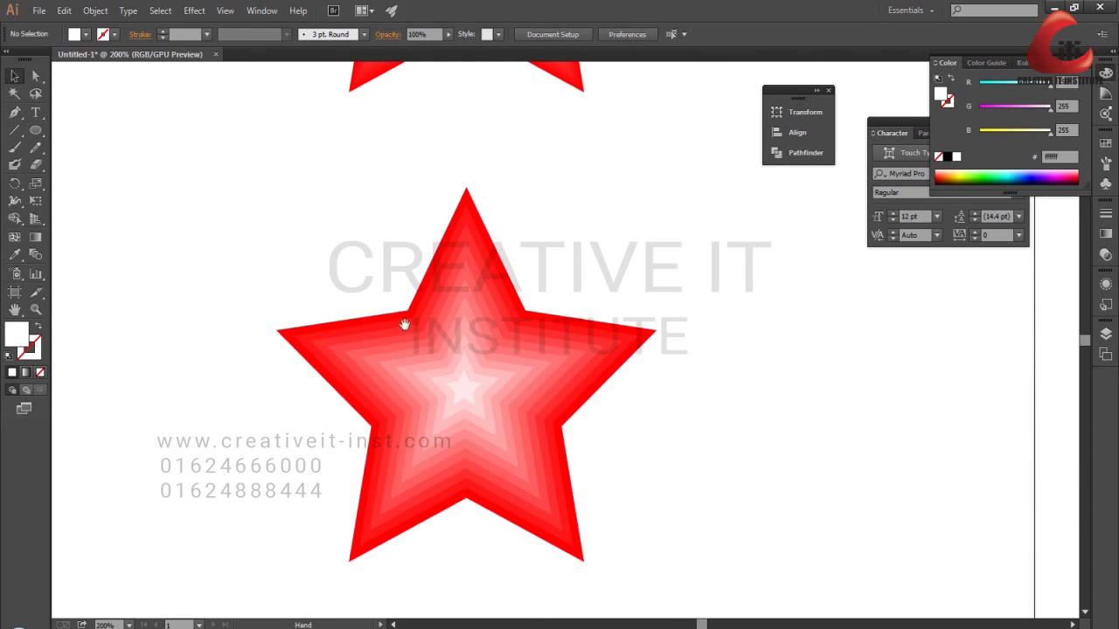
ctrl+alt+click(462, 290)
ctrl+alt+click(463, 290)
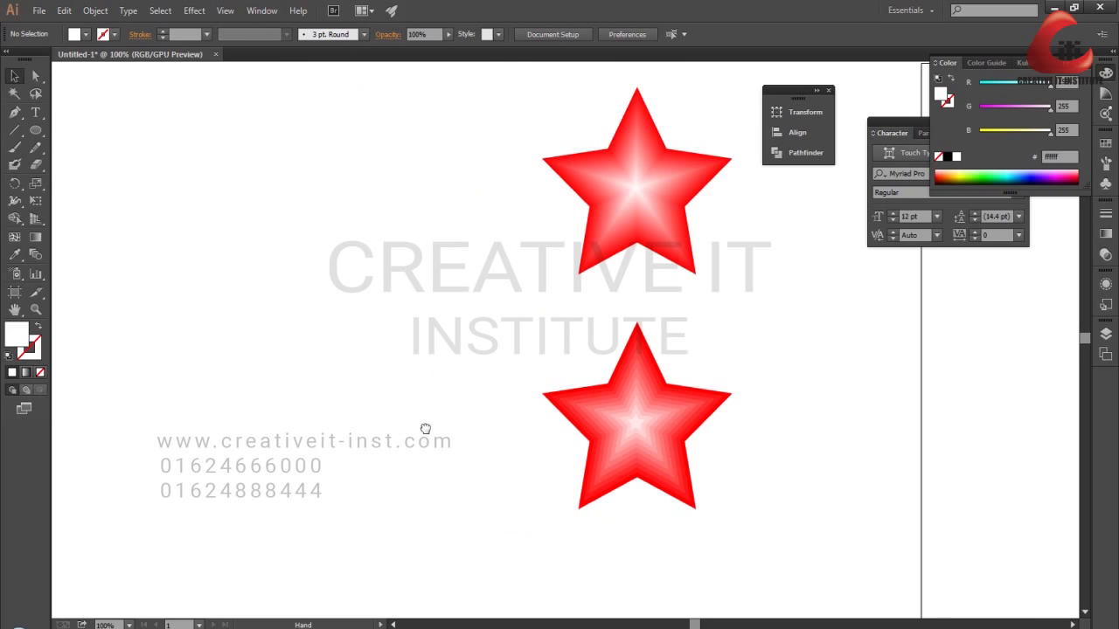
drag(428, 434, 569, 353)
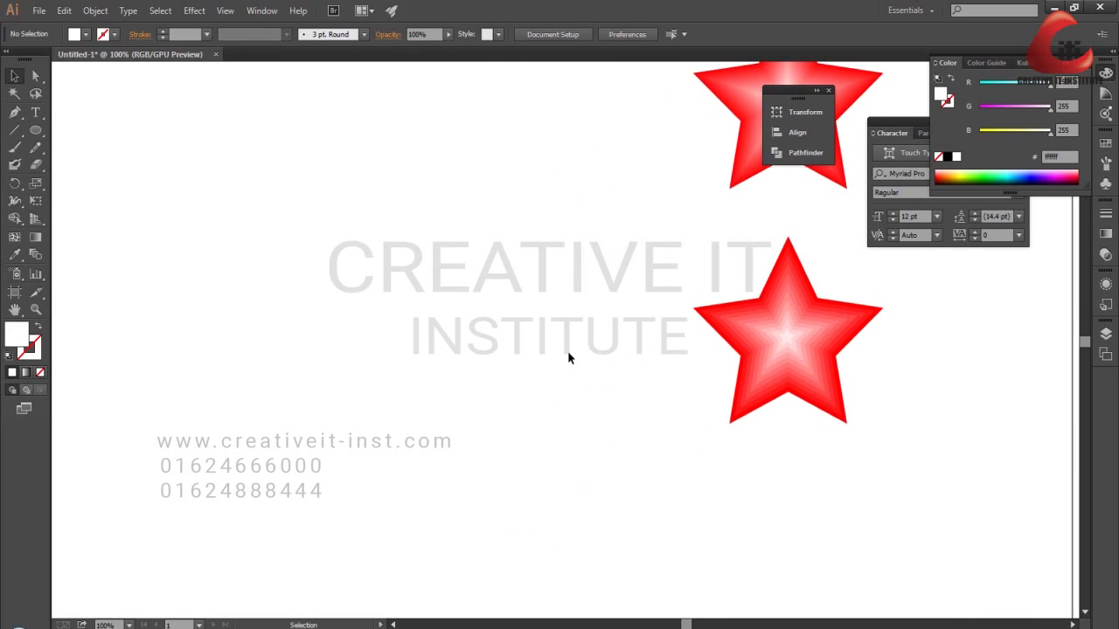
Review the available Blend commands, including Replace Spine, Reverse Spine and Reverse Front to Back
click(98, 12)
mouse_move(145, 351)
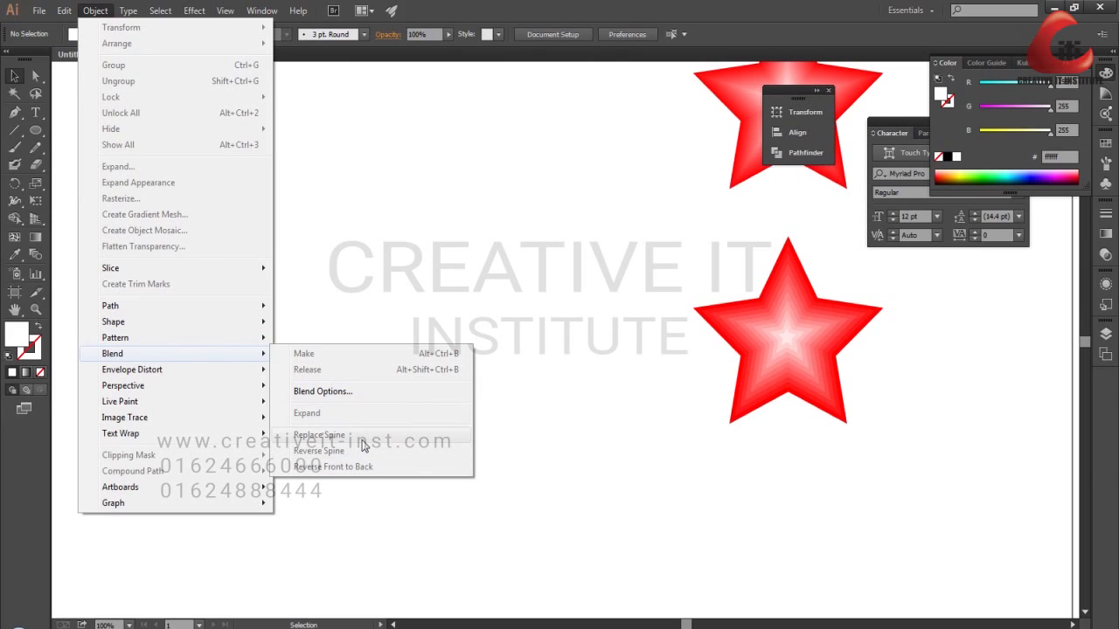
click(15, 76)
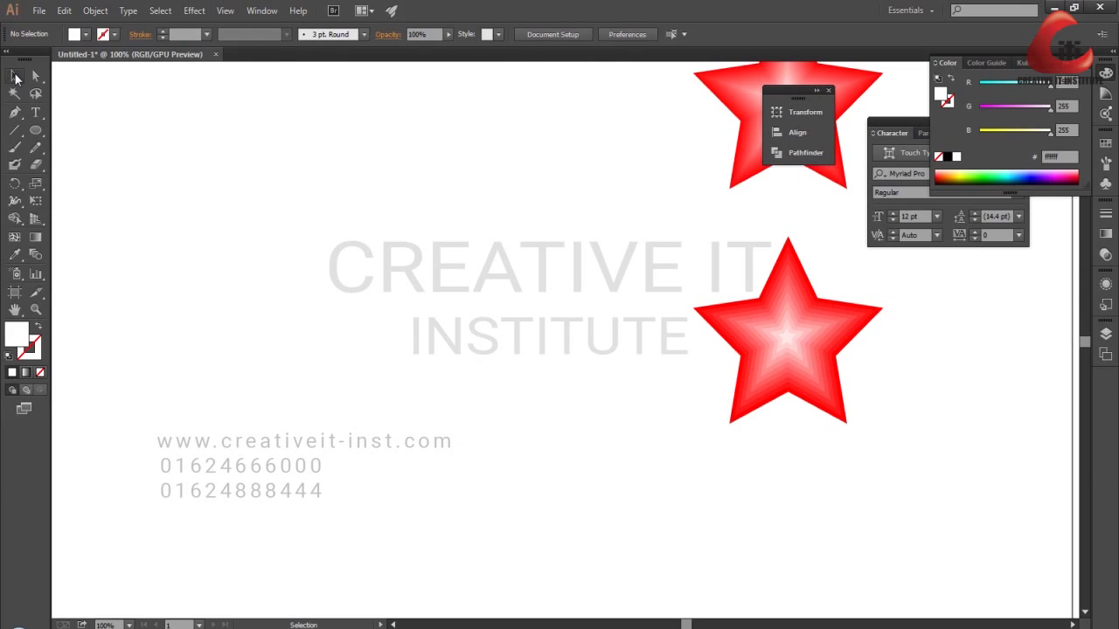
Draw a magenta (ff00ff) square about 69 px wide beside the stars, and duplicate it about 433 px to the right
drag(39, 130, 135, 179)
drag(1000, 107, 974, 110)
click(15, 76)
click(193, 179)
drag(111, 196, 414, 197)
click(162, 313)
Blend the two magenta squares with the Blend tool, and select the whole blend
click(32, 257)
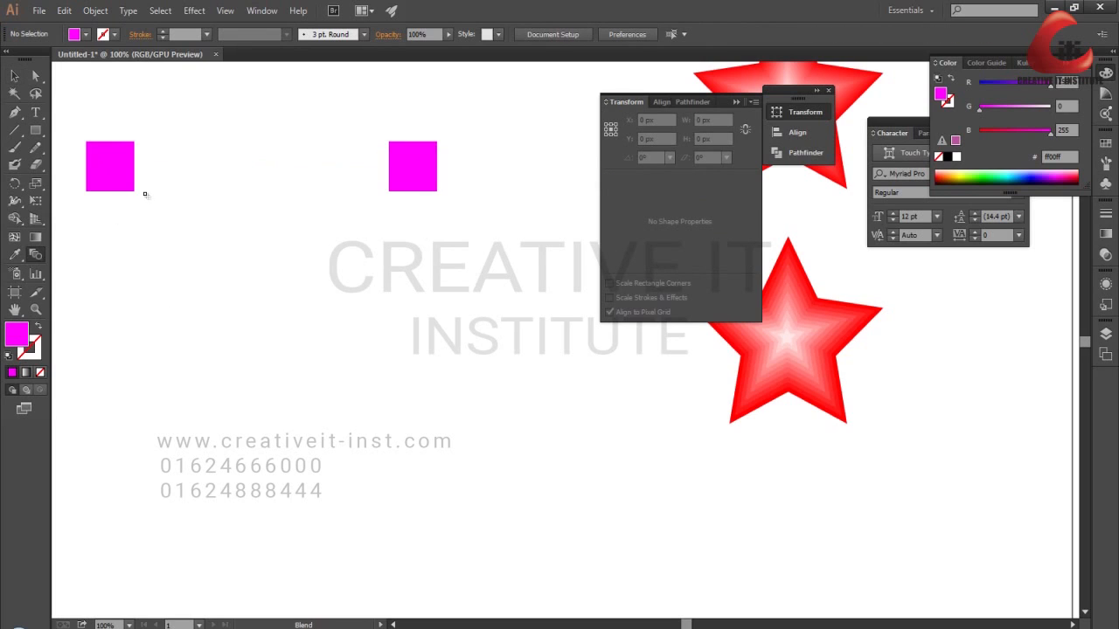
click(435, 167)
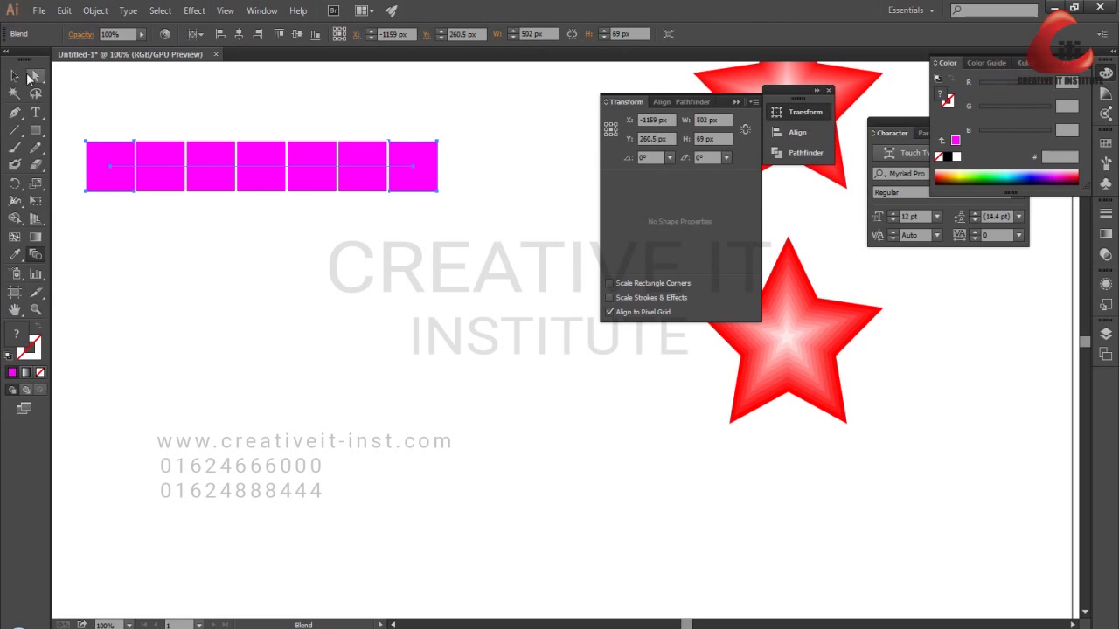
click(14, 76)
drag(372, 316, 278, 128)
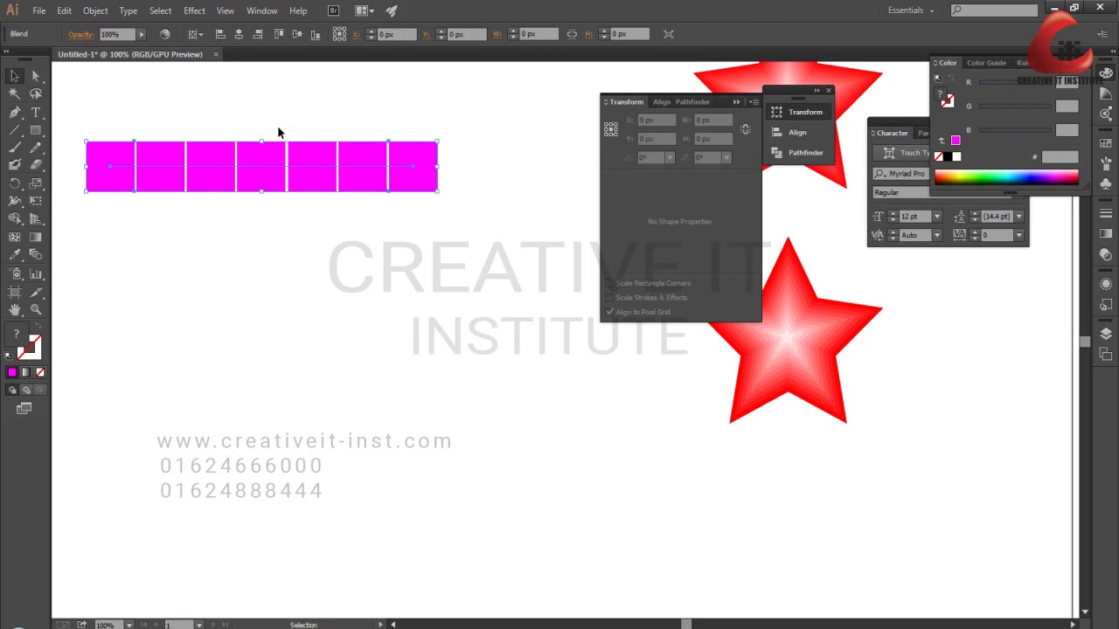
Move the row of squares by its spine path to about X -1149 px, Y 344 px, and reselect the whole blend
key(a)
click(340, 270)
click(255, 145)
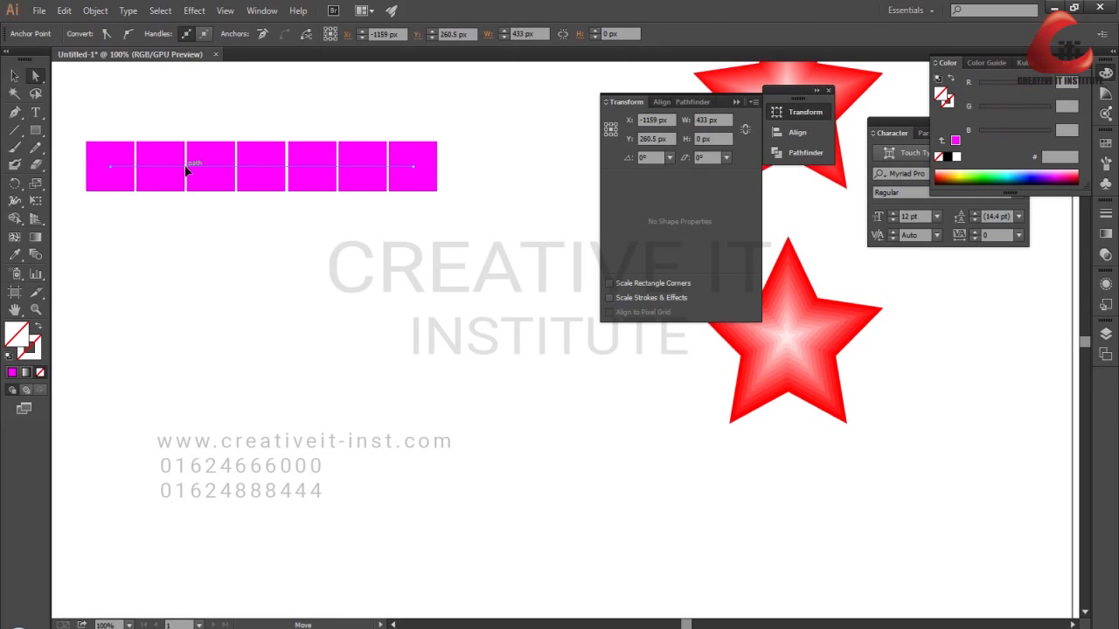
drag(222, 167, 224, 231)
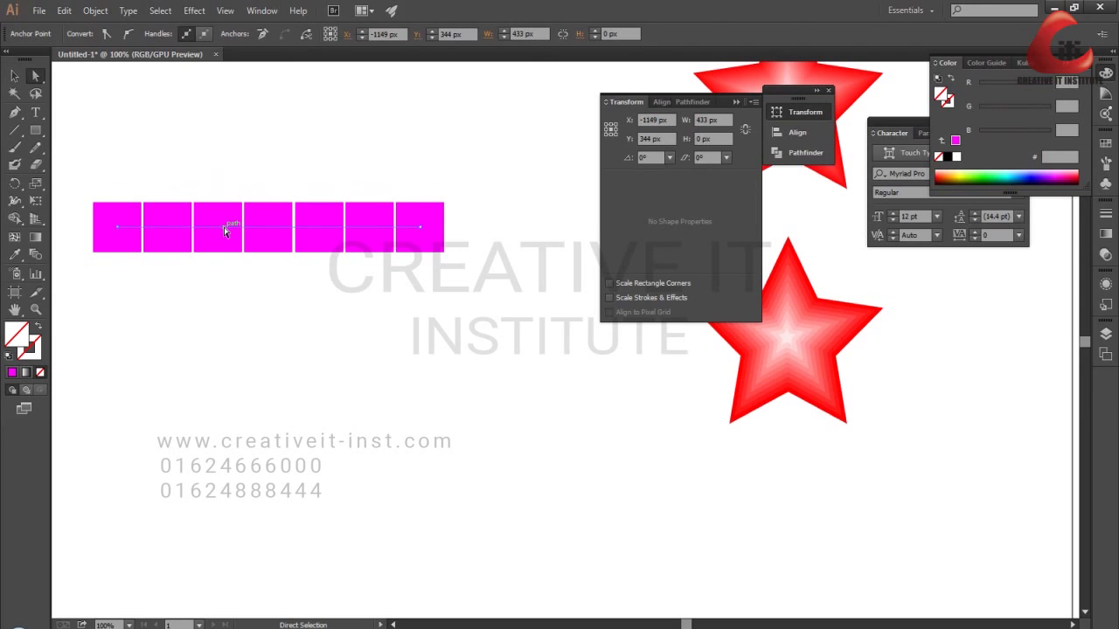
key(v)
click(135, 177)
drag(112, 151, 482, 320)
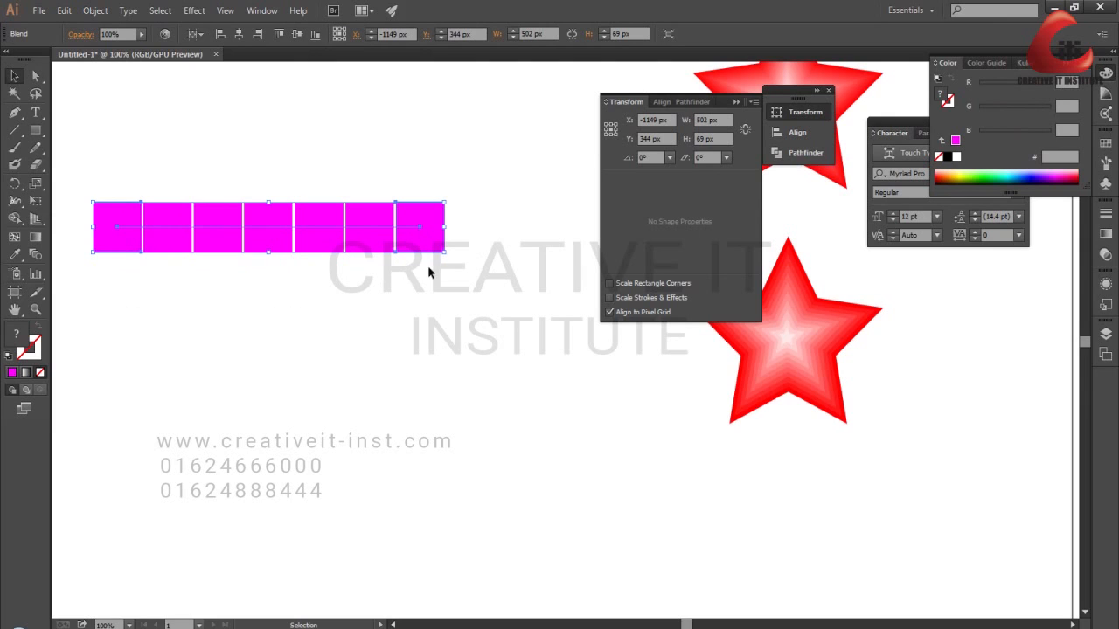
Draw a circle about 345 px in diameter below the row of blended squares
drag(261, 347, 313, 292)
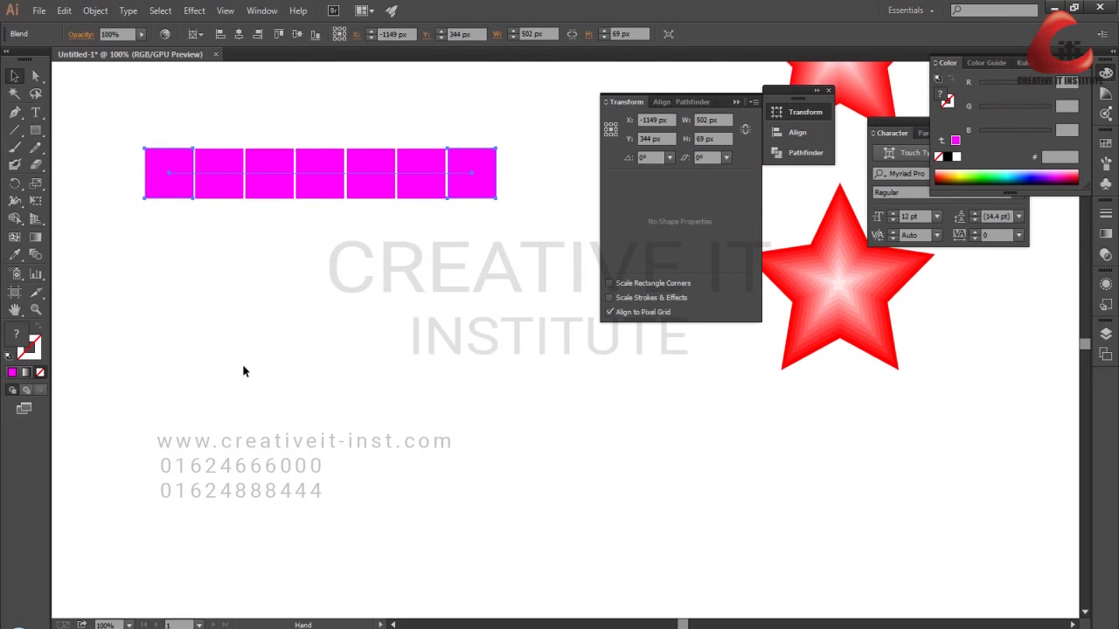
click(307, 392)
click(242, 183)
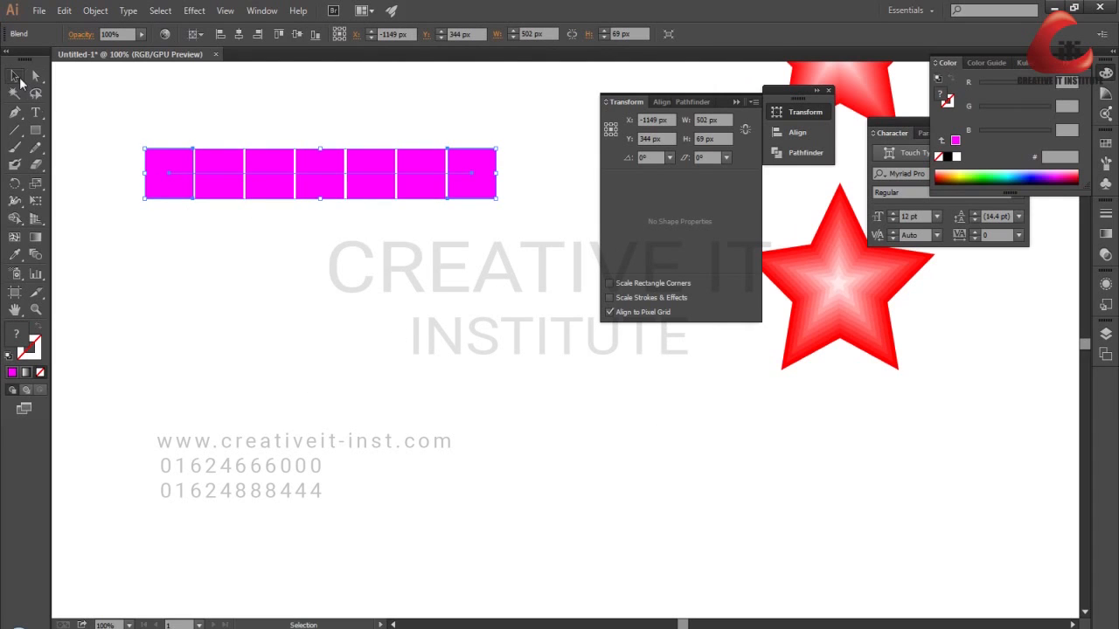
click(287, 249)
drag(137, 97, 617, 329)
drag(35, 129, 75, 173)
drag(186, 283, 428, 533)
Replace the square blend's spine with the circle, and deselect the result
click(14, 76)
drag(119, 234, 390, 447)
drag(193, 114, 354, 359)
click(95, 10)
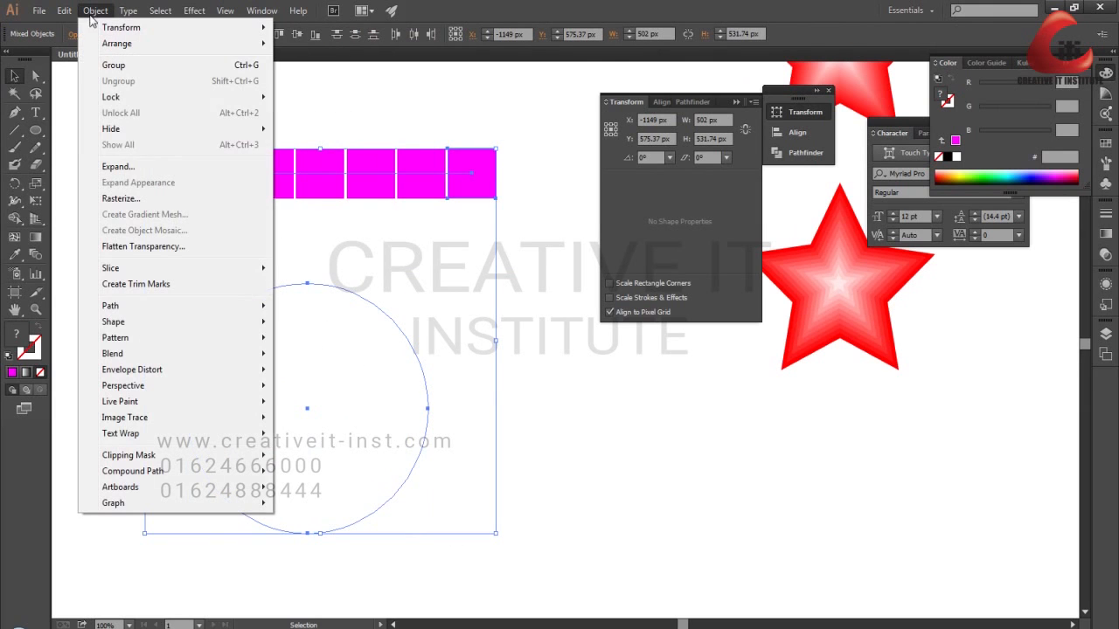
mouse_move(150, 339)
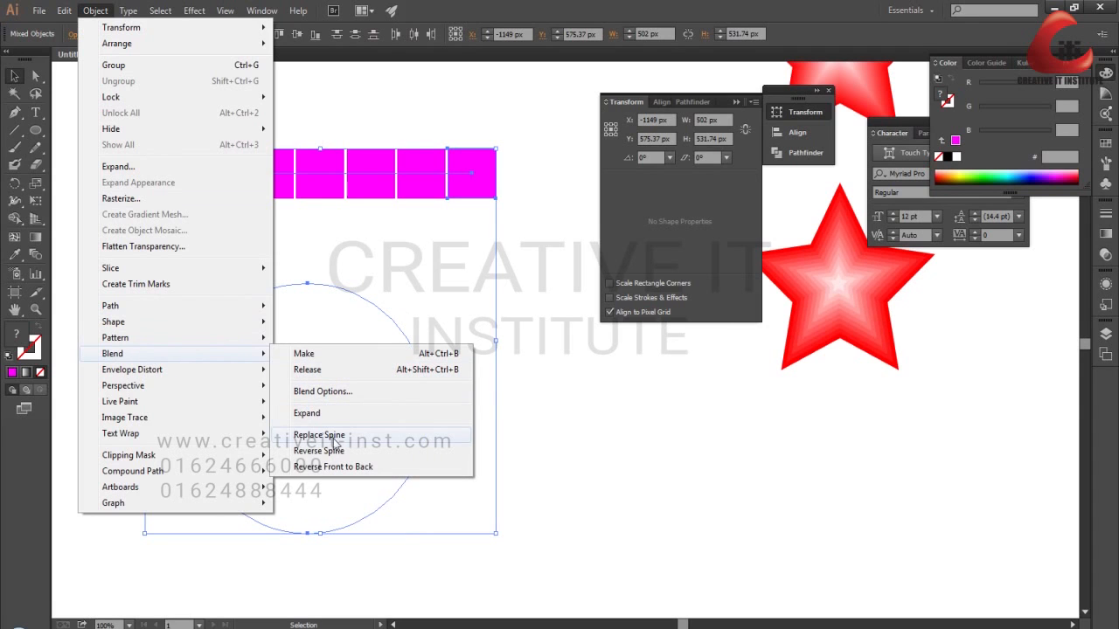
click(335, 444)
click(411, 400)
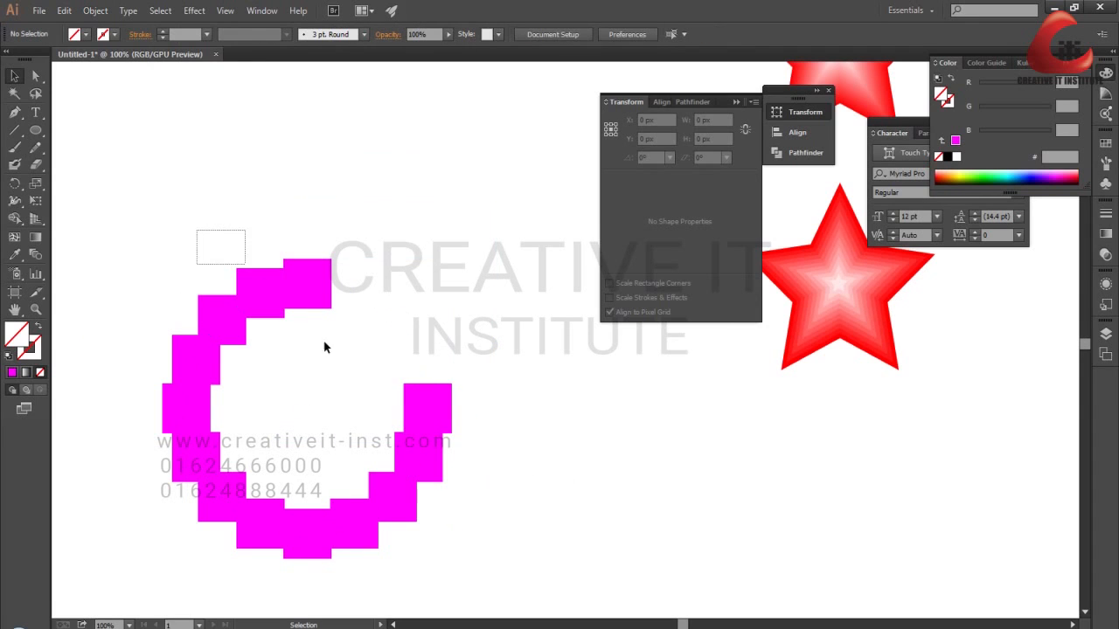
Move the circular blend straight up to about Y 597 px, and keep it selected
drag(323, 347, 367, 381)
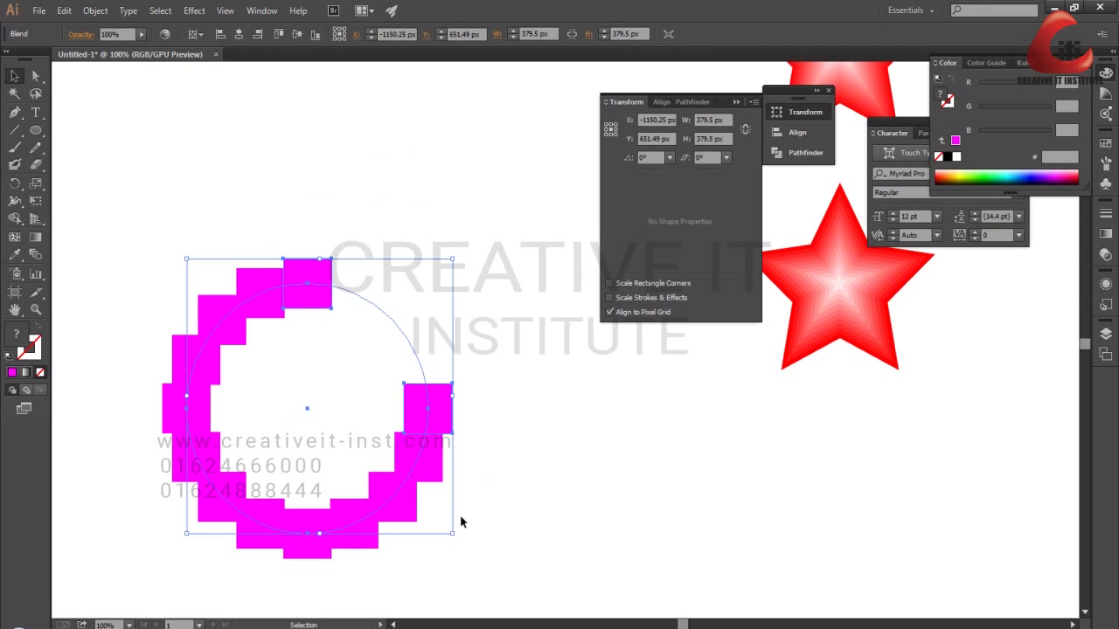
drag(415, 479, 415, 439)
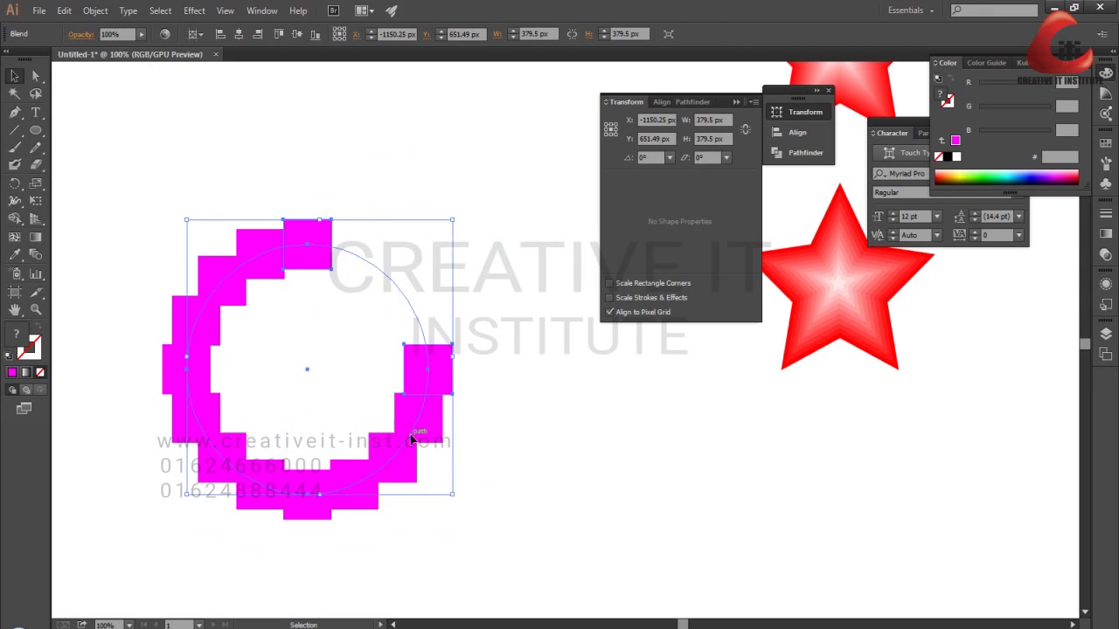
click(360, 137)
click(305, 236)
click(230, 123)
click(237, 260)
Cut the circular spine with the Scissors tool in the upper-right gap between the squares, and deselect the blend
drag(35, 164, 95, 186)
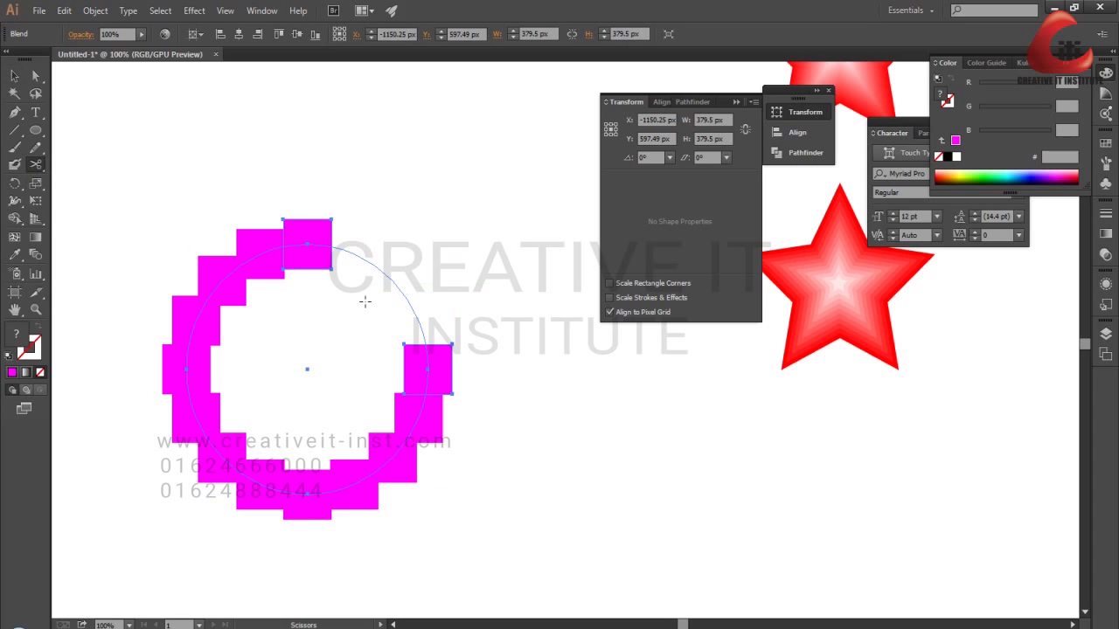
click(388, 277)
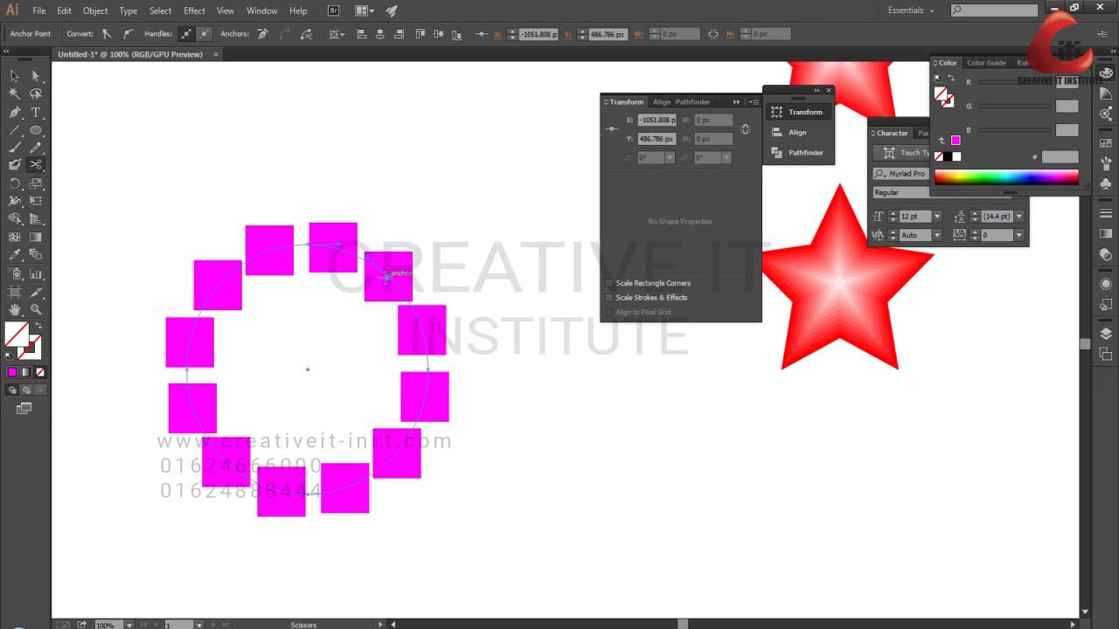
click(14, 76)
click(252, 307)
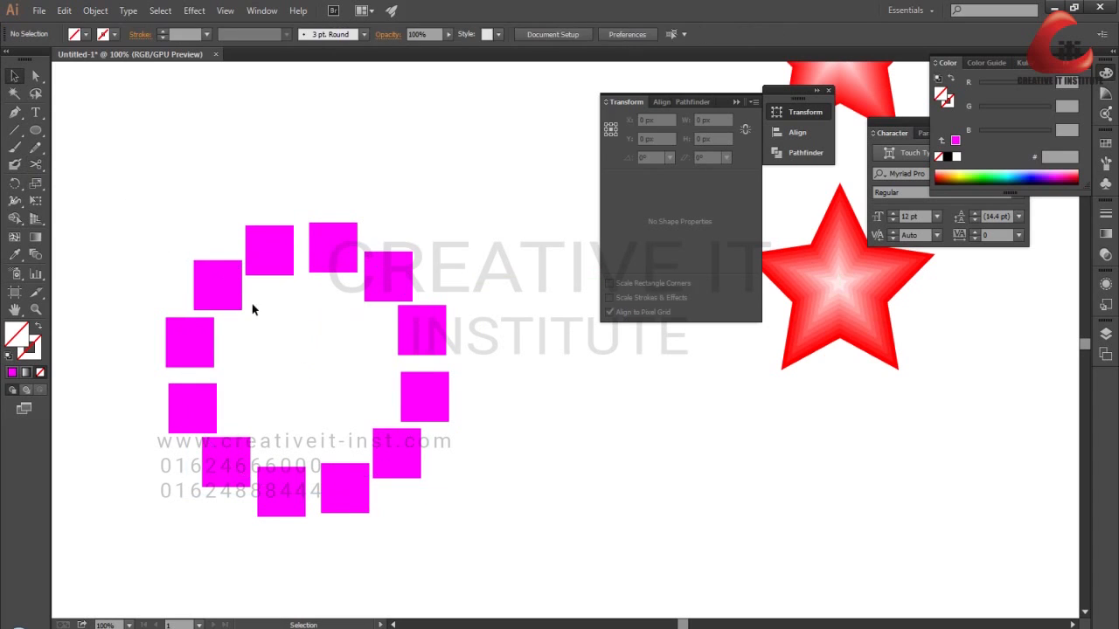
Move the ring of squares up to about Y 530 px, and delete the whole ring
drag(210, 295, 224, 234)
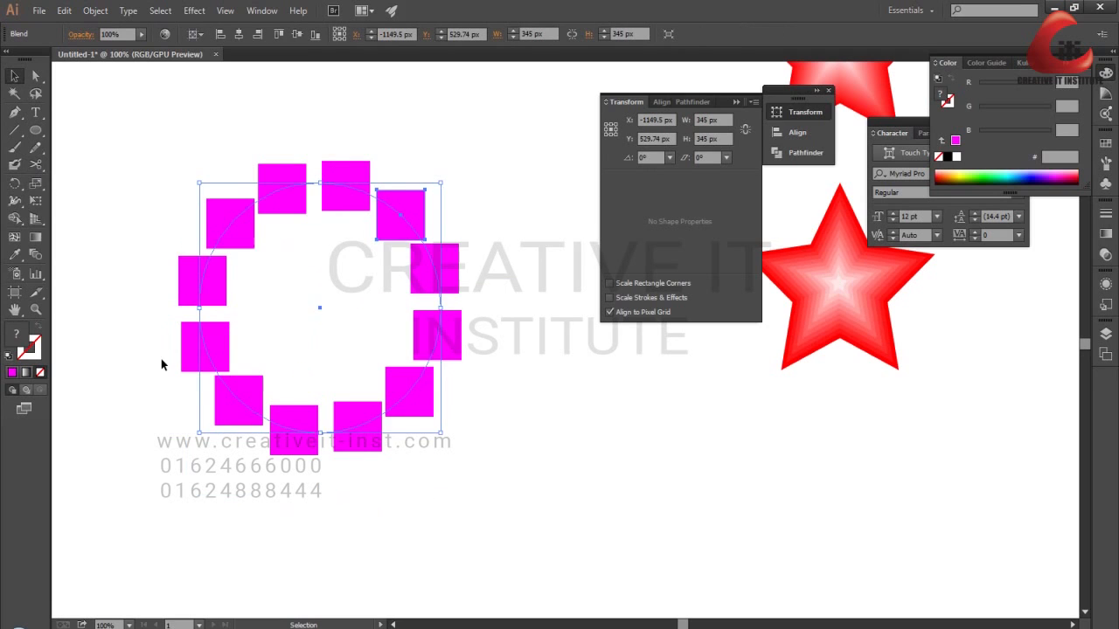
click(161, 358)
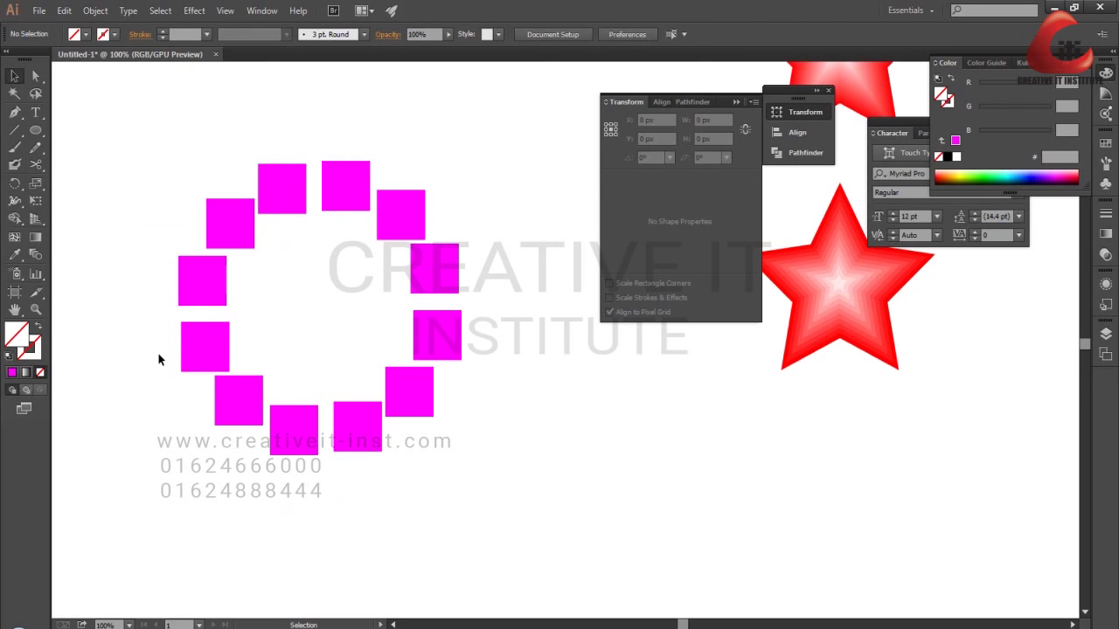
drag(169, 252, 176, 205)
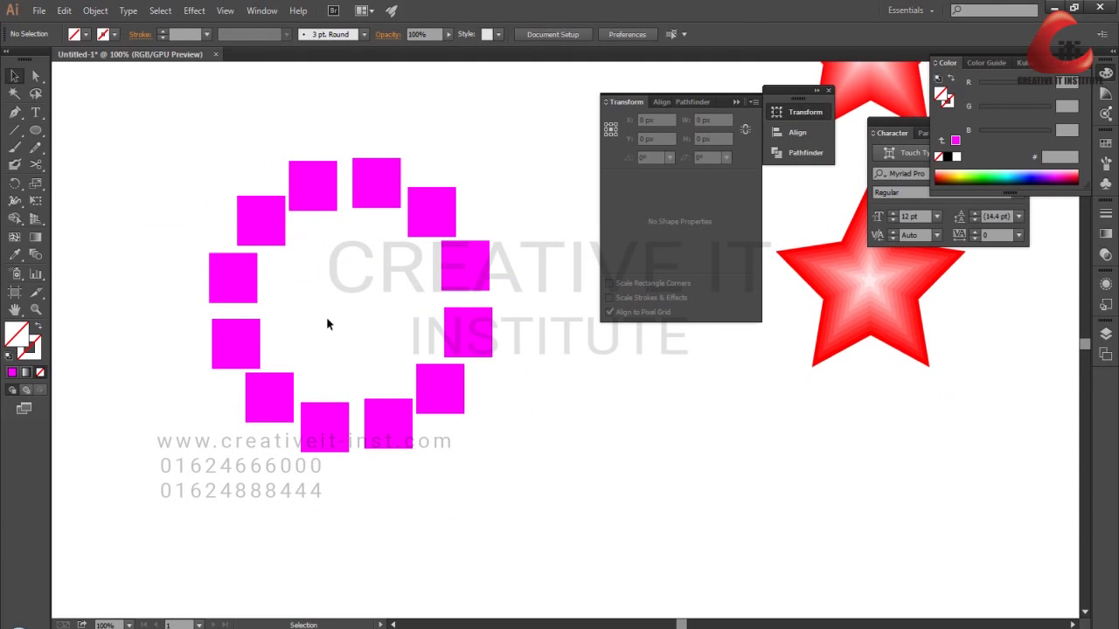
click(319, 193)
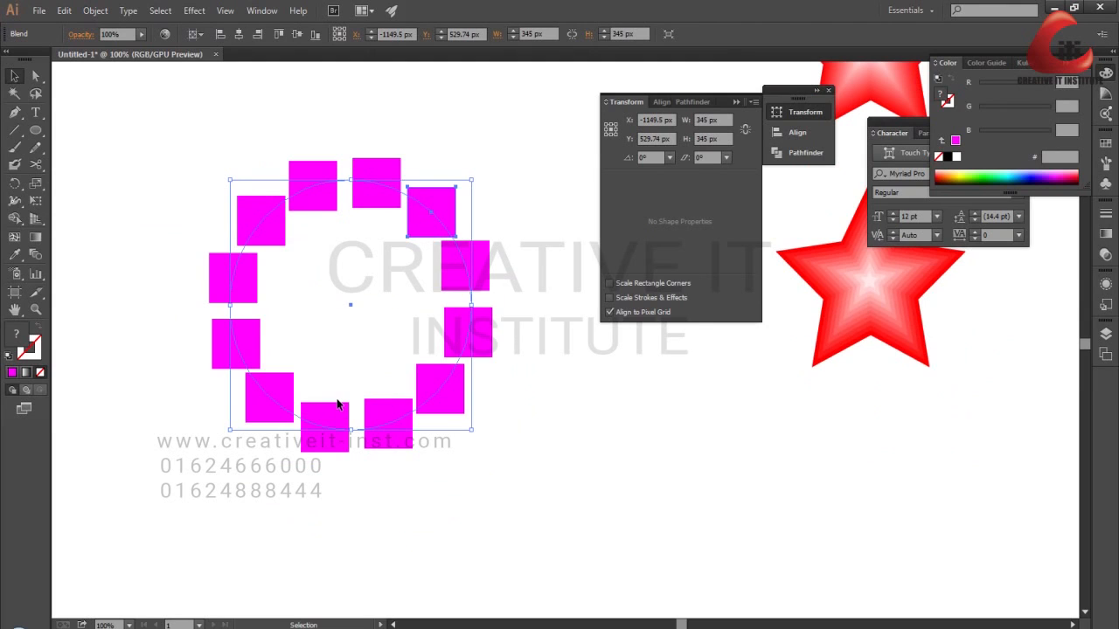
key(Delete)
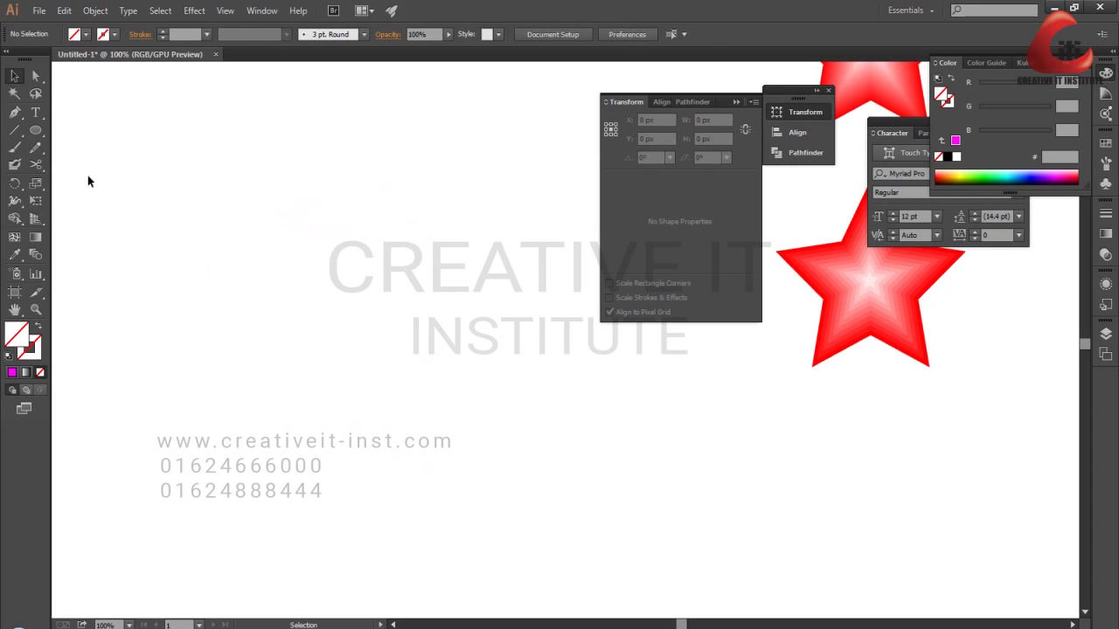
Draw a circle about 202 px in diameter with a magenta (ff00ff) 1 pt stroke and no fill, and deselect it
drag(39, 134, 102, 166)
drag(165, 137, 299, 270)
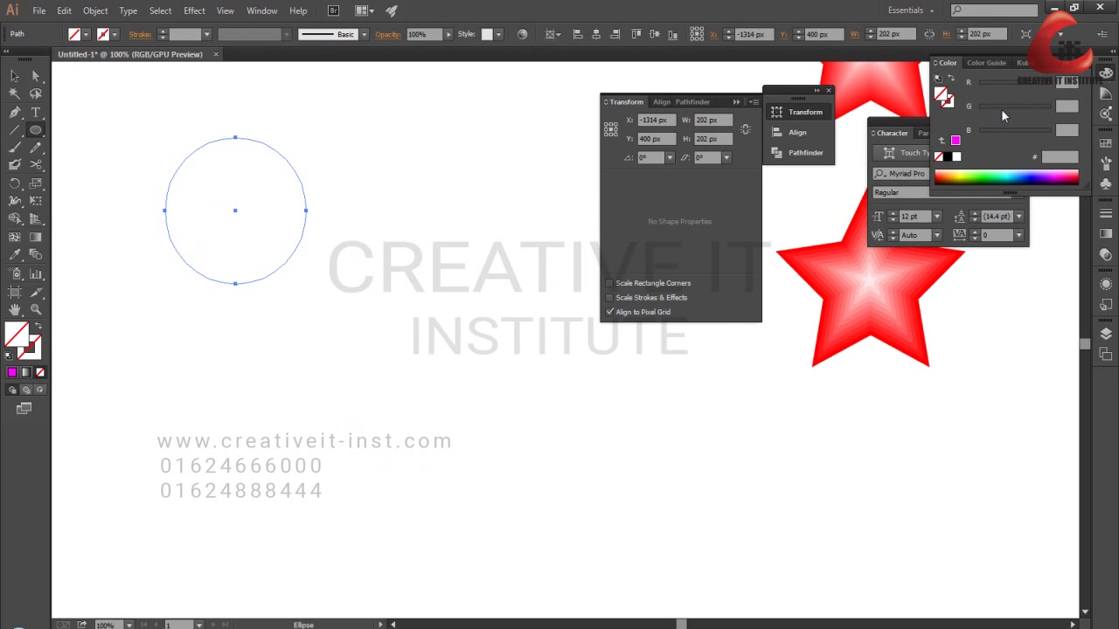
drag(996, 84, 1093, 91)
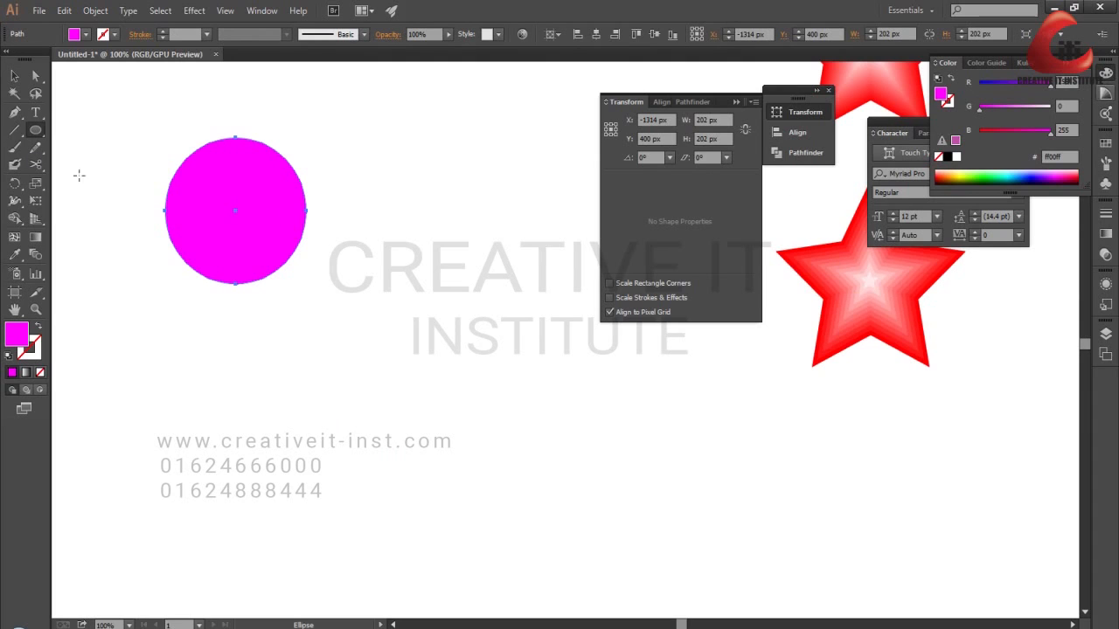
key(shift+x)
click(14, 76)
click(432, 203)
Scale the circle about its centre to 160 px, and duplicate it directly below at about Y 761 px
click(294, 259)
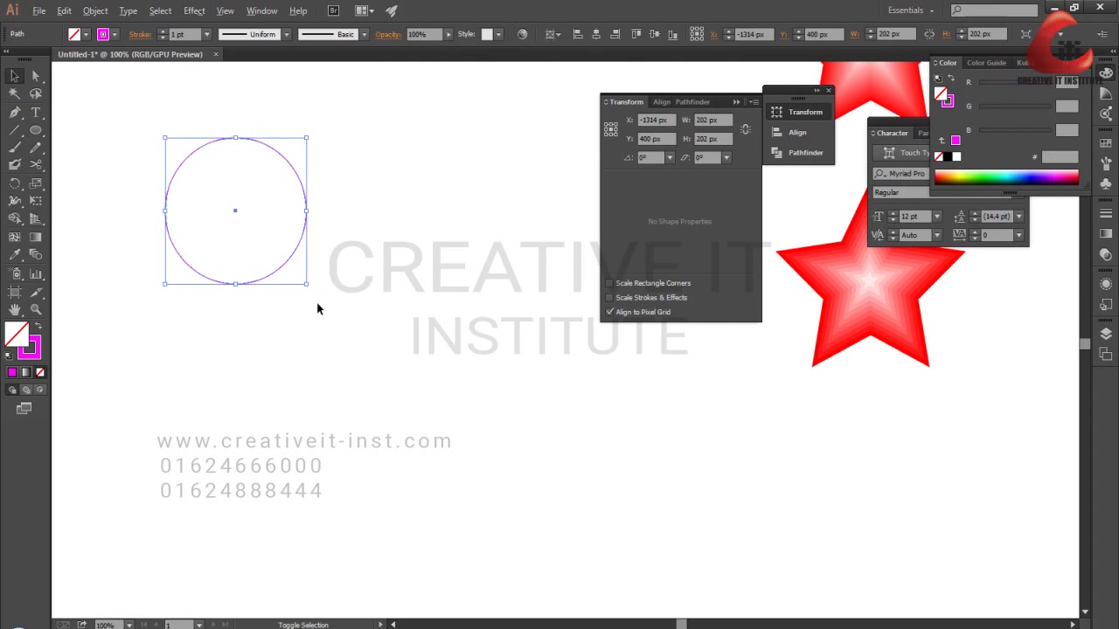
click(312, 285)
mouse_move(306, 285)
mouse_down()
mouse_move(276, 252)
mouse_move(296, 273)
mouse_up()
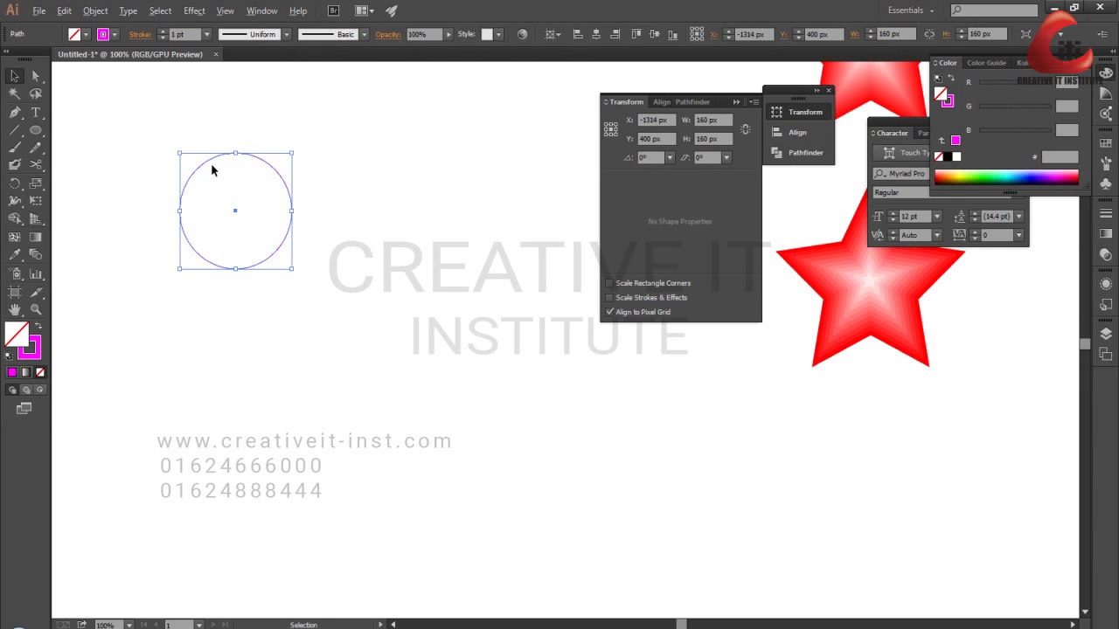
drag(212, 166, 221, 426)
drag(374, 450, 388, 385)
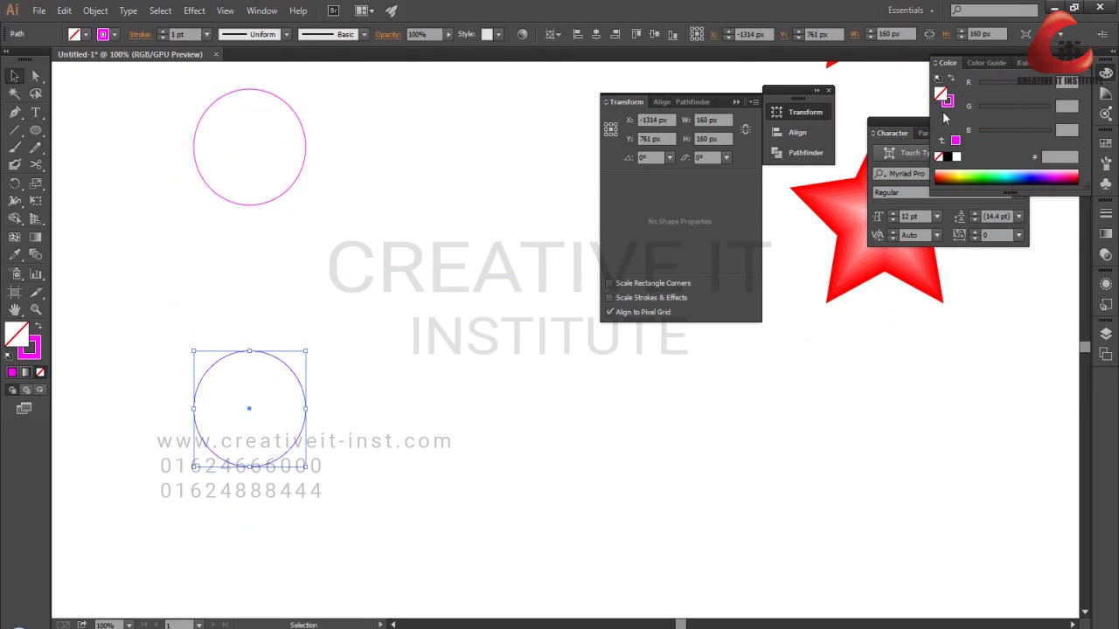
Change the lower magenta circle's stroke colour to cyan (00ffff)
click(951, 105)
drag(1031, 85, 850, 86)
drag(980, 109, 1051, 109)
click(430, 402)
drag(430, 402, 452, 239)
drag(403, 144, 240, 301)
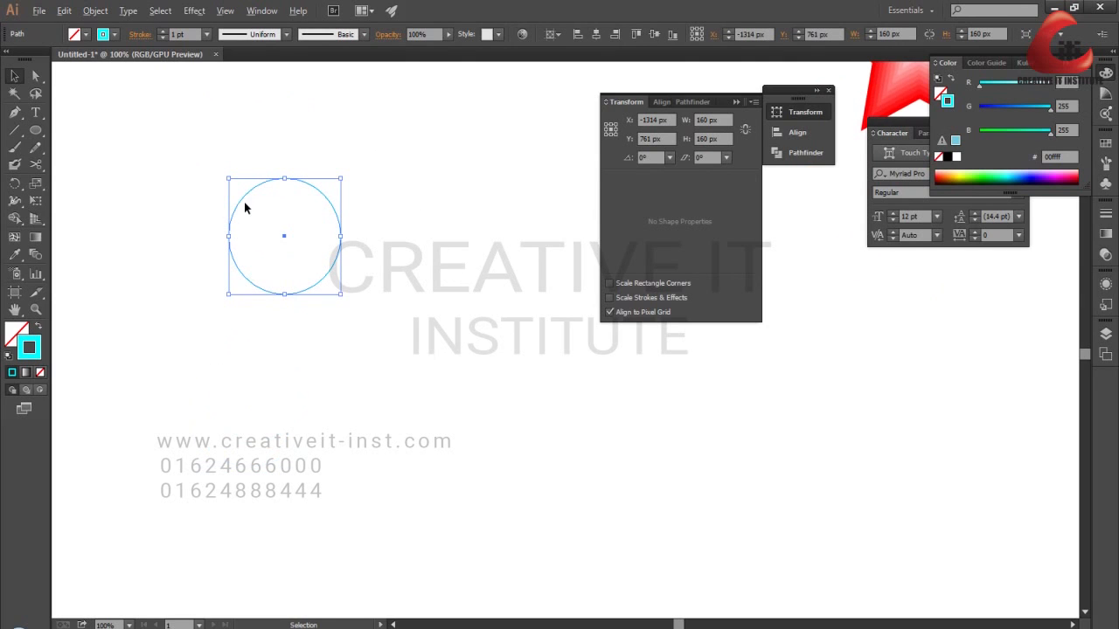
Duplicate the cyan circle directly below at about Y 1160 px, and deselect the copy
drag(246, 194, 246, 485)
ctrl+alt+click(402, 354)
ctrl+alt+click(402, 354)
drag(407, 359, 189, 396)
click(297, 397)
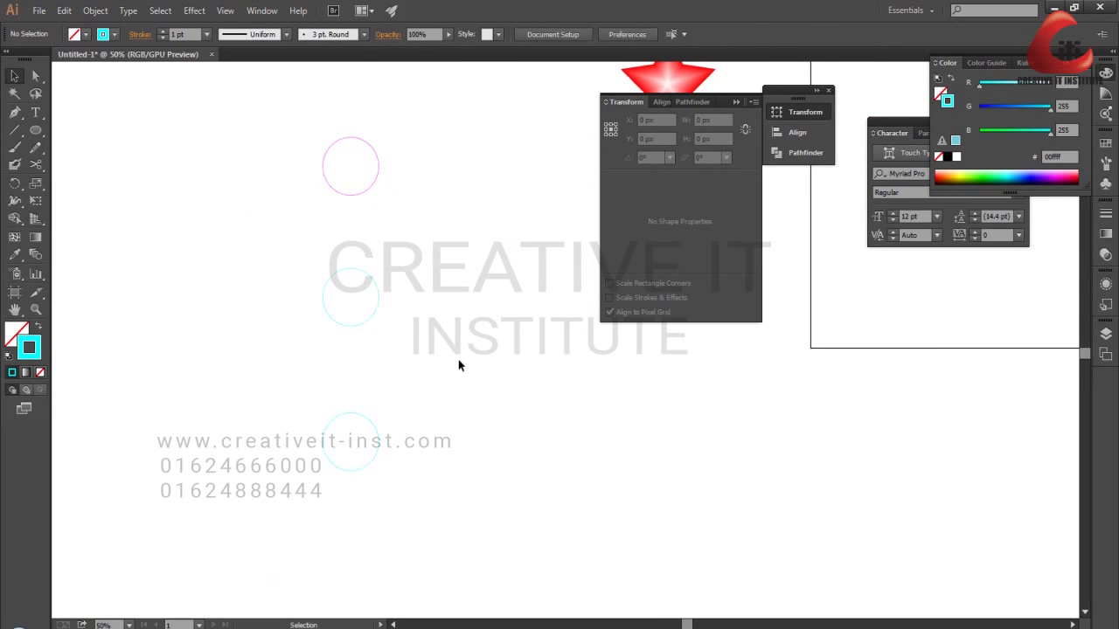
Change the lowest circle's stroke to blue (0000ff) and the middle circle's stroke to green
drag(448, 475, 265, 423)
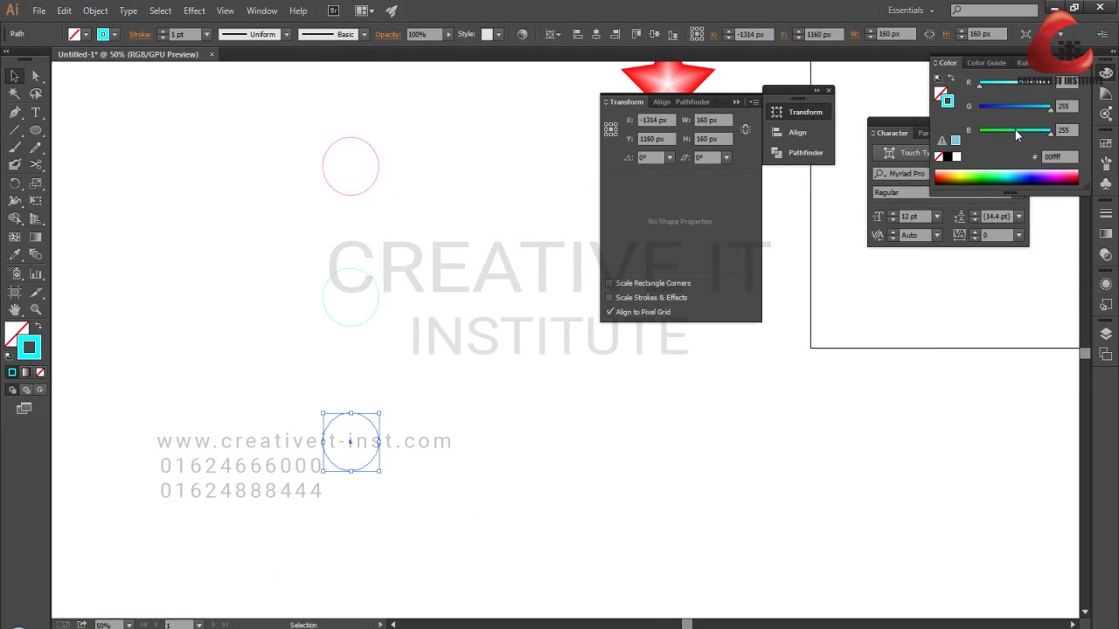
drag(1023, 107, 977, 107)
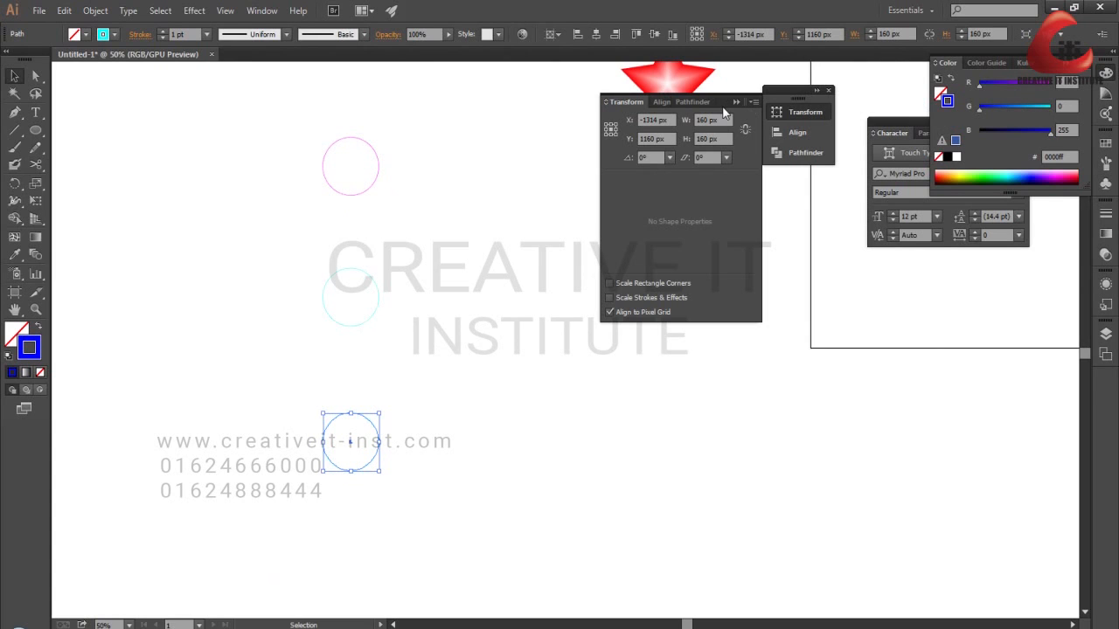
drag(494, 229, 186, 347)
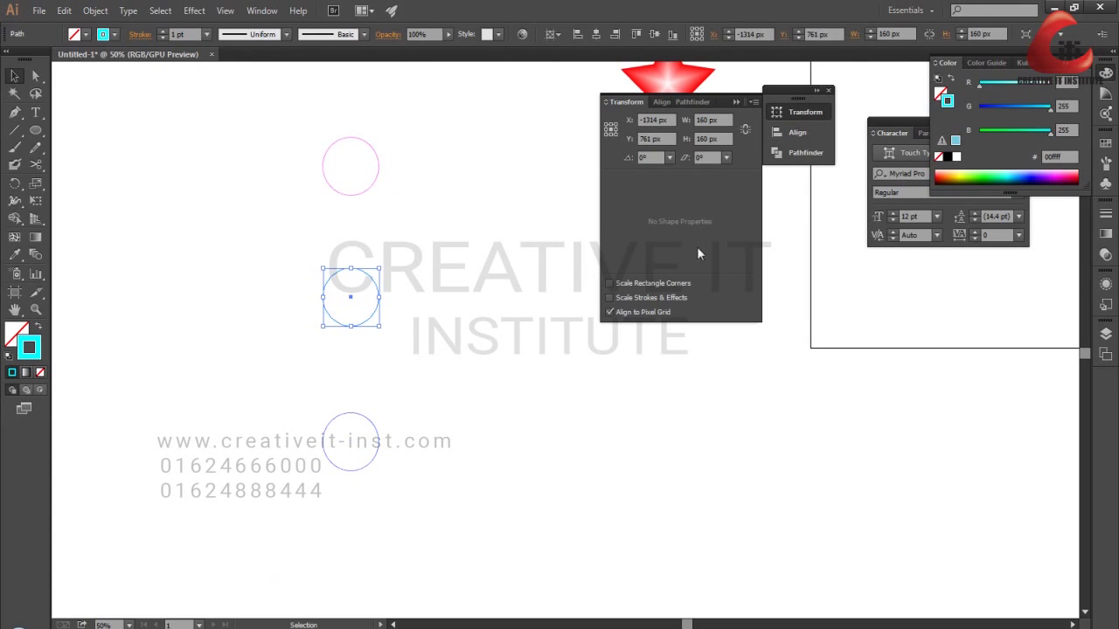
drag(1011, 131, 978, 131)
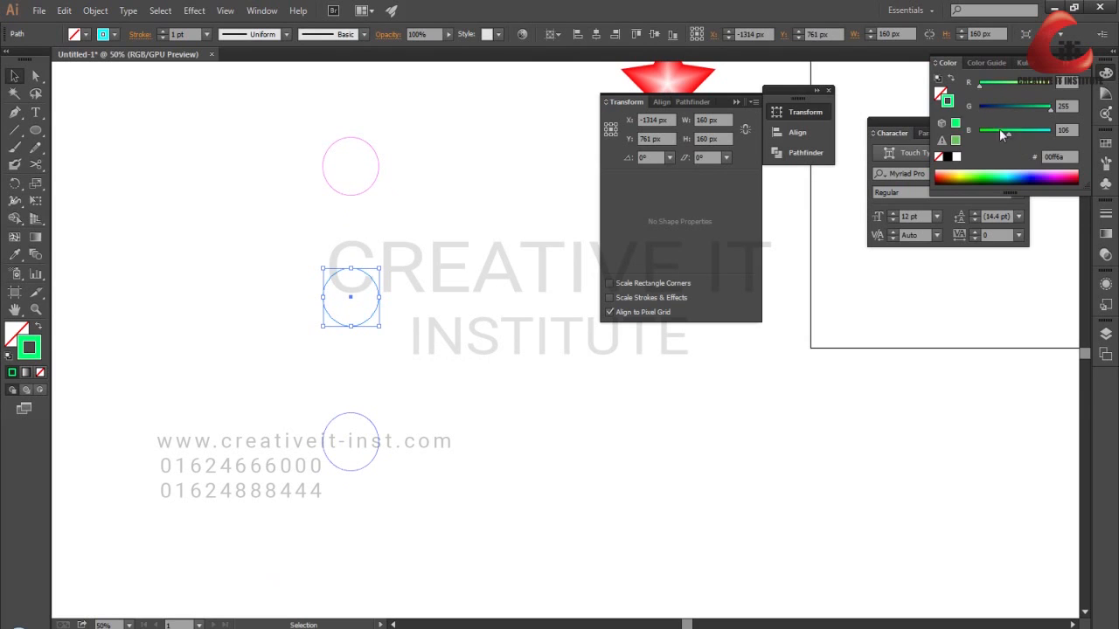
click(537, 164)
Distribute the three circles evenly by their vertical centres, with alignment set relative to the selection, and deselect them
drag(267, 359, 500, 526)
drag(253, 130, 483, 511)
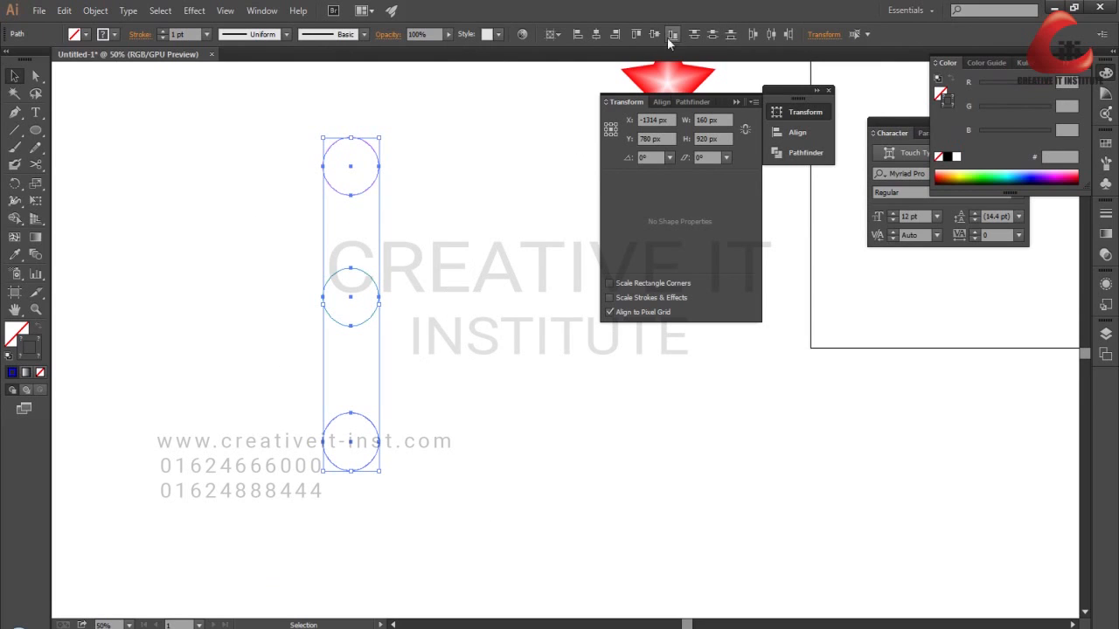
click(596, 35)
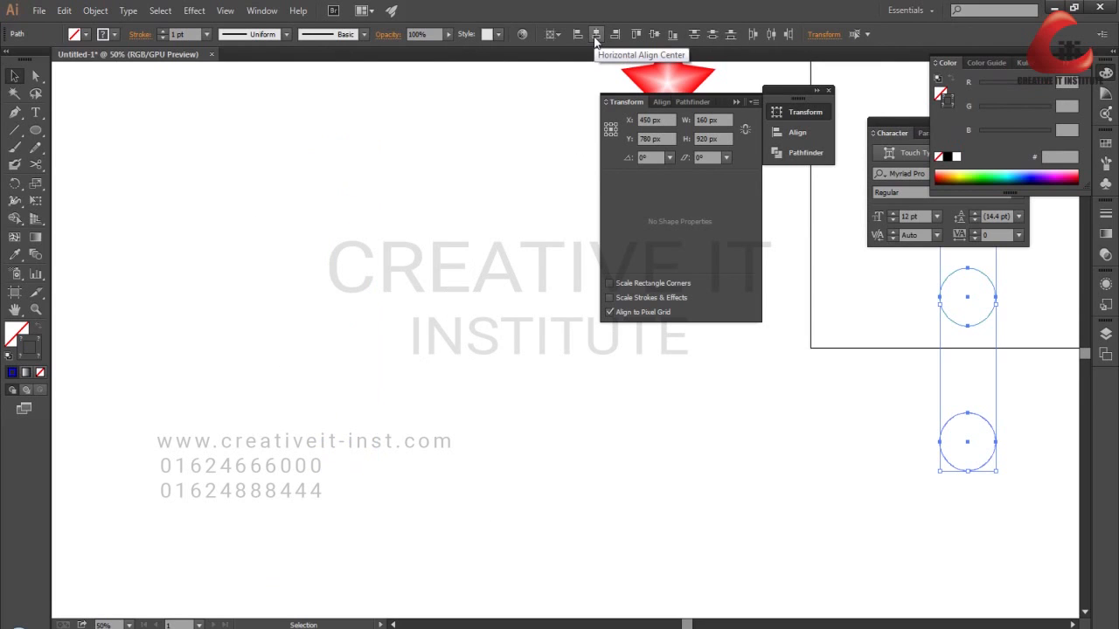
key(ctrl+z)
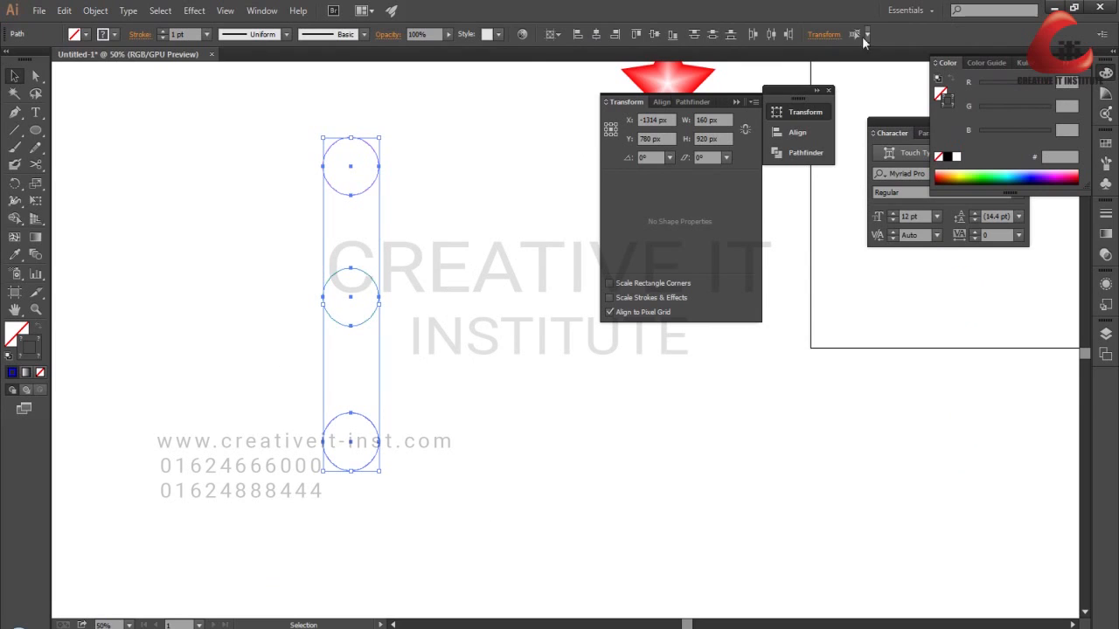
click(553, 35)
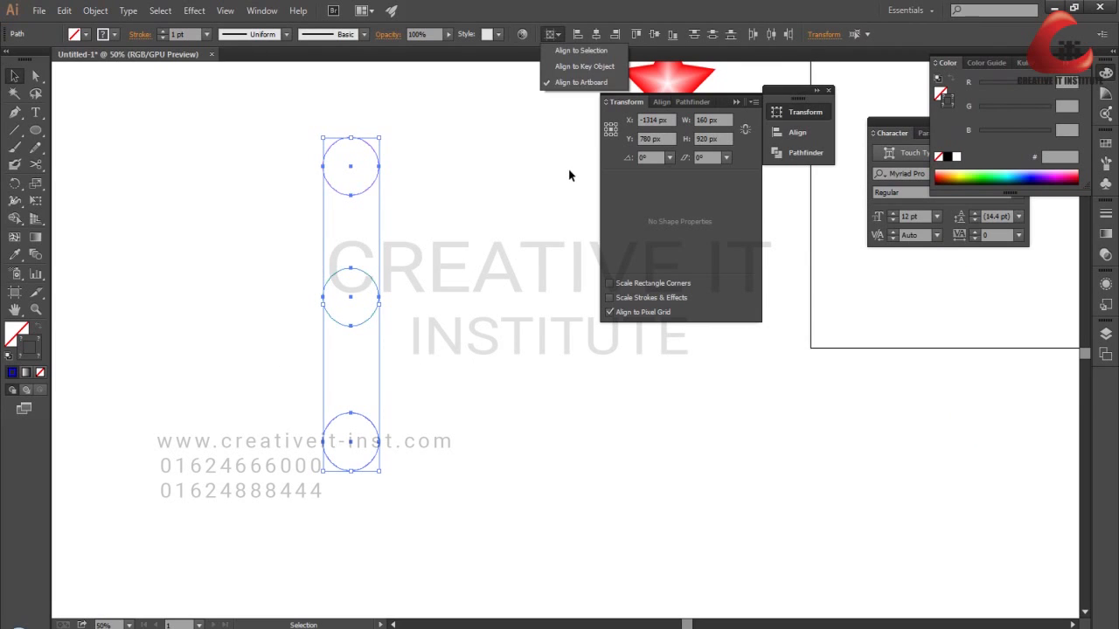
click(583, 52)
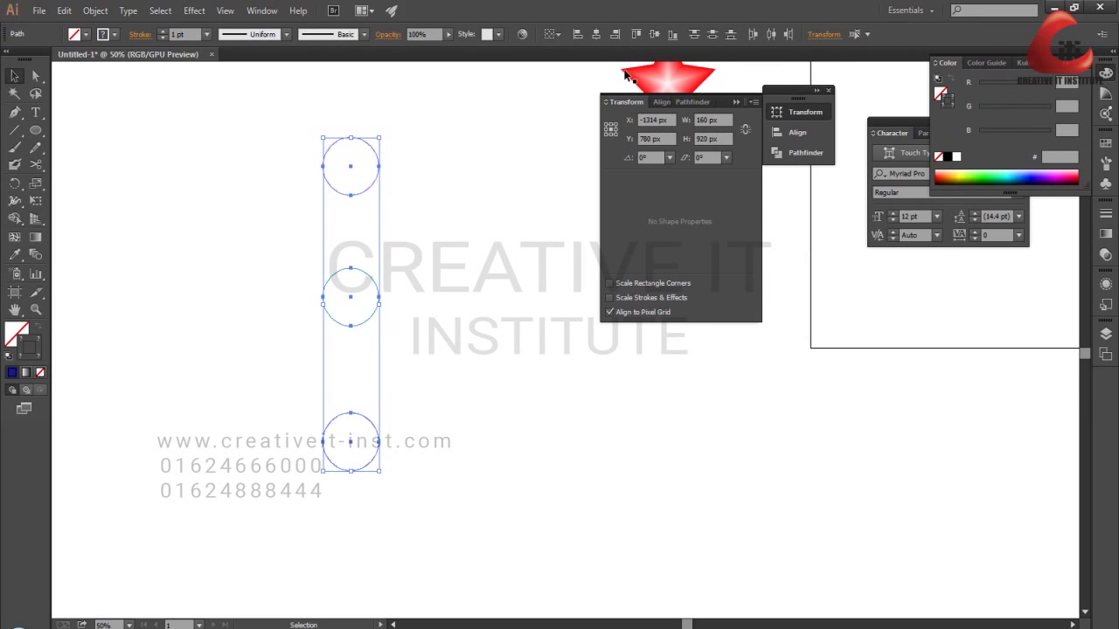
click(711, 36)
click(502, 223)
Make a blend from the magenta, green and blue circles, and deselect it
drag(233, 106, 524, 512)
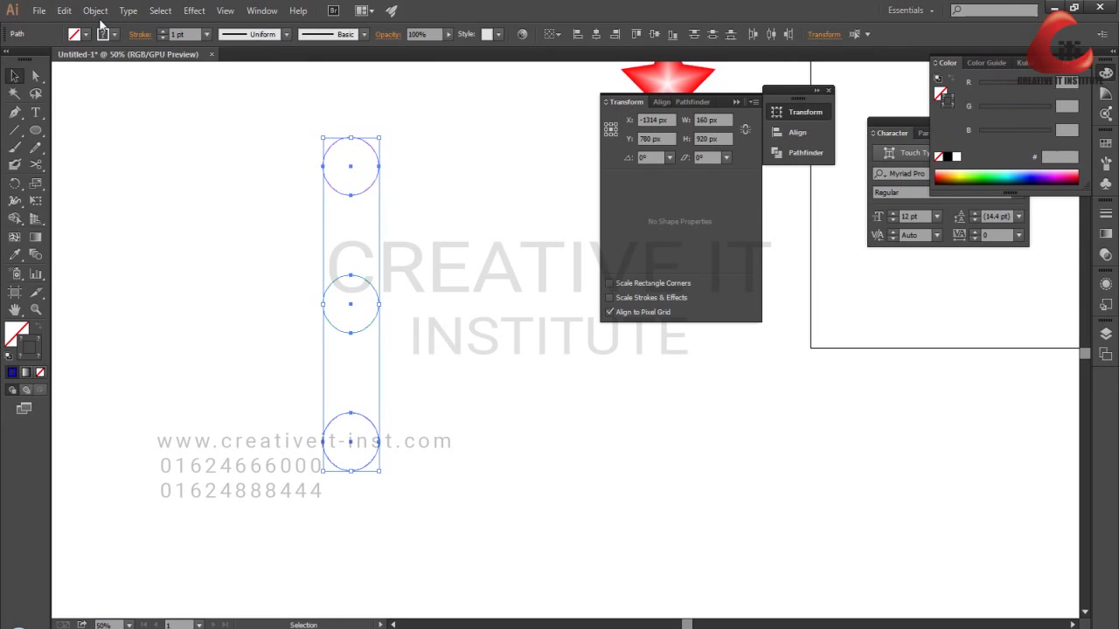
click(95, 11)
mouse_move(127, 358)
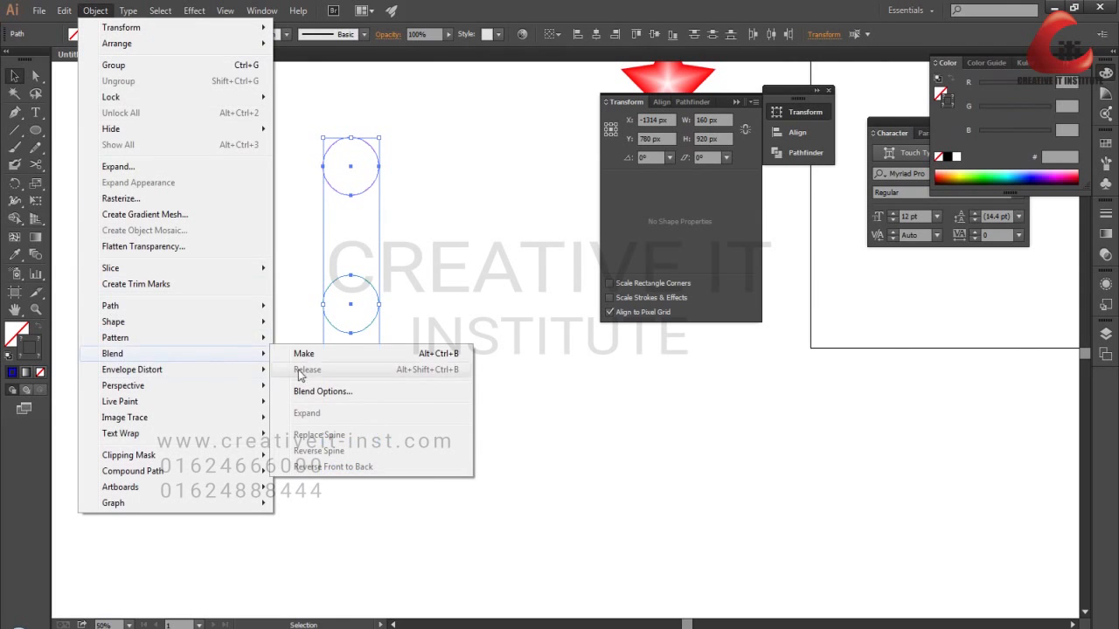
click(303, 353)
click(241, 313)
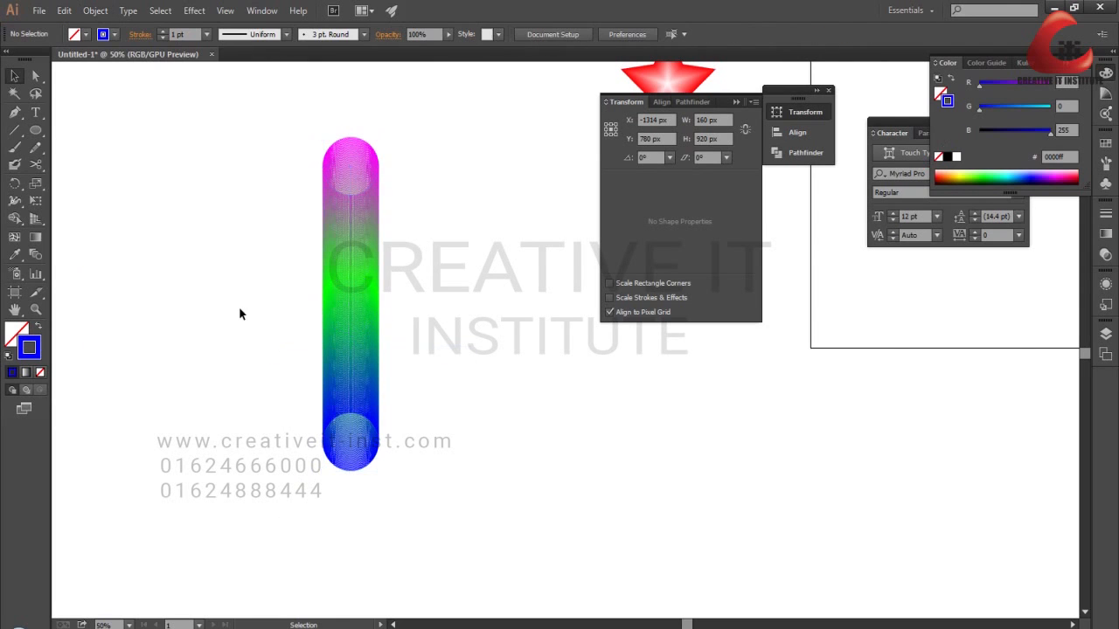
Move the circle blend to about X -1736 px, Y 752 px, and deselect it
click(356, 225)
drag(356, 226, 208, 212)
click(377, 265)
Examine the spacing of the blended circle outlines near the magenta end and along the whole blend
drag(161, 101, 341, 266)
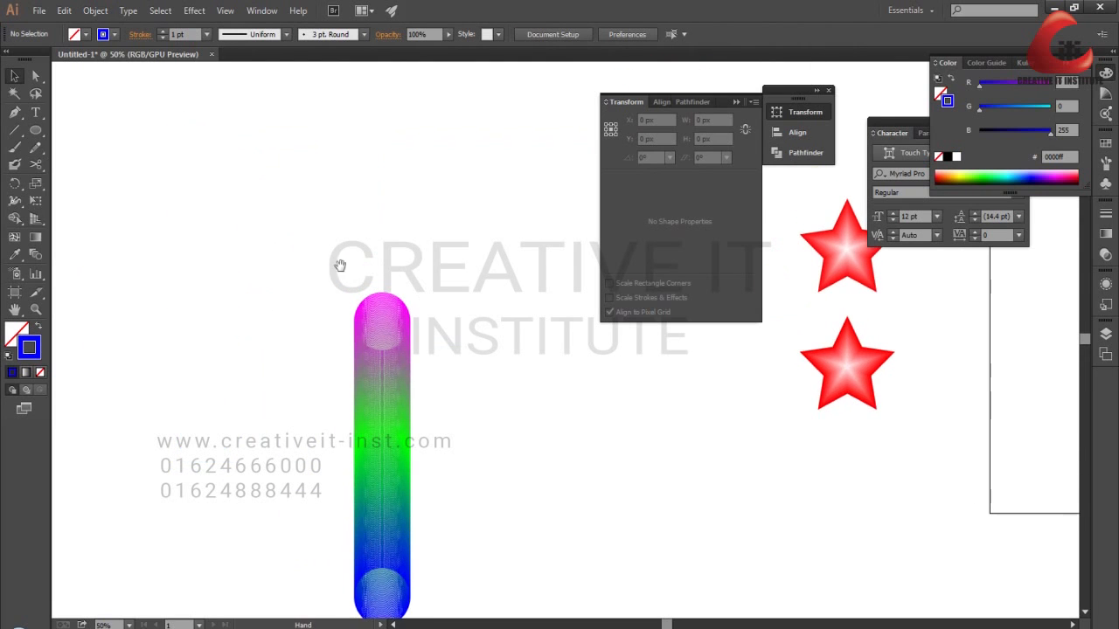
drag(376, 329, 909, 558)
alt+click(377, 399)
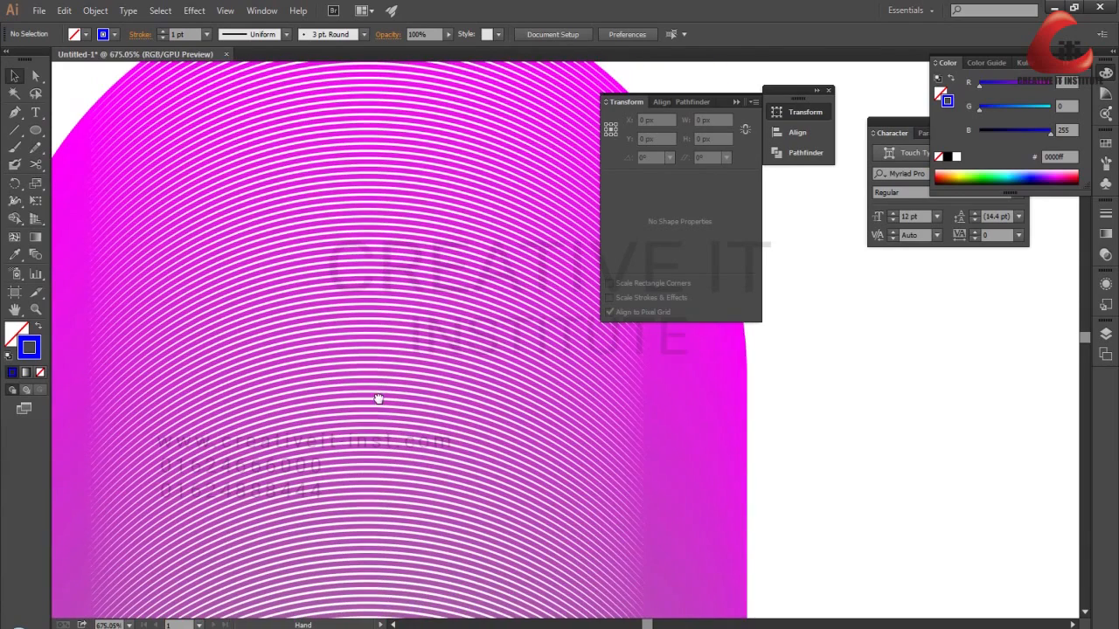
alt+click(354, 185)
alt+click(356, 187)
alt+click(619, 503)
alt+click(619, 503)
alt+click(619, 502)
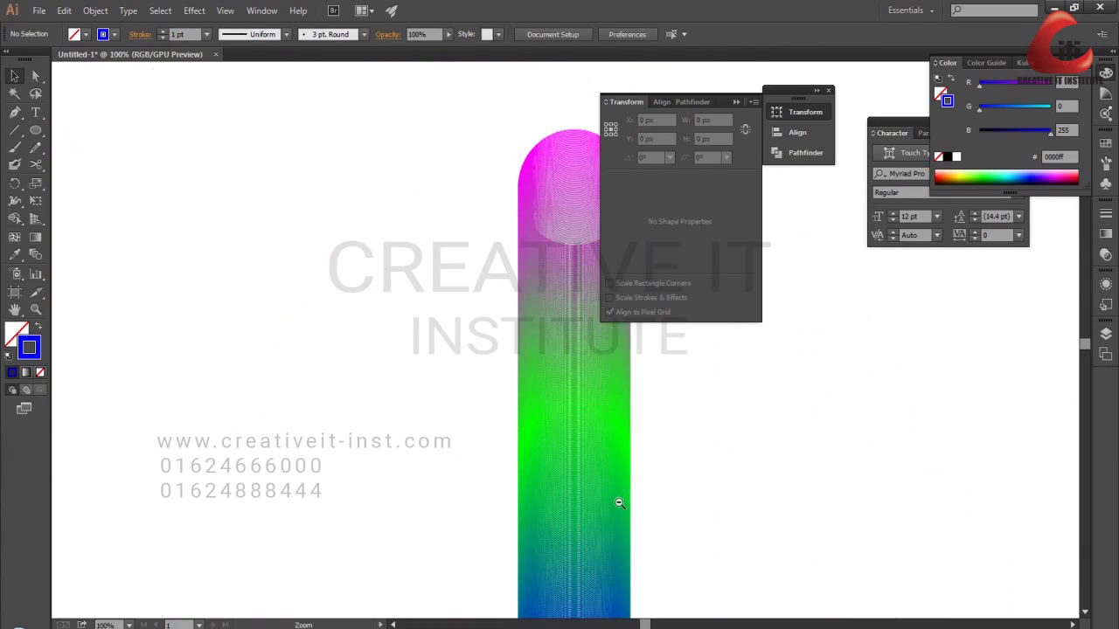
alt+click(618, 500)
drag(550, 393, 385, 422)
Turn on the preview for the circle blend's options and set its spacing to 20 specified steps
drag(217, 233, 575, 450)
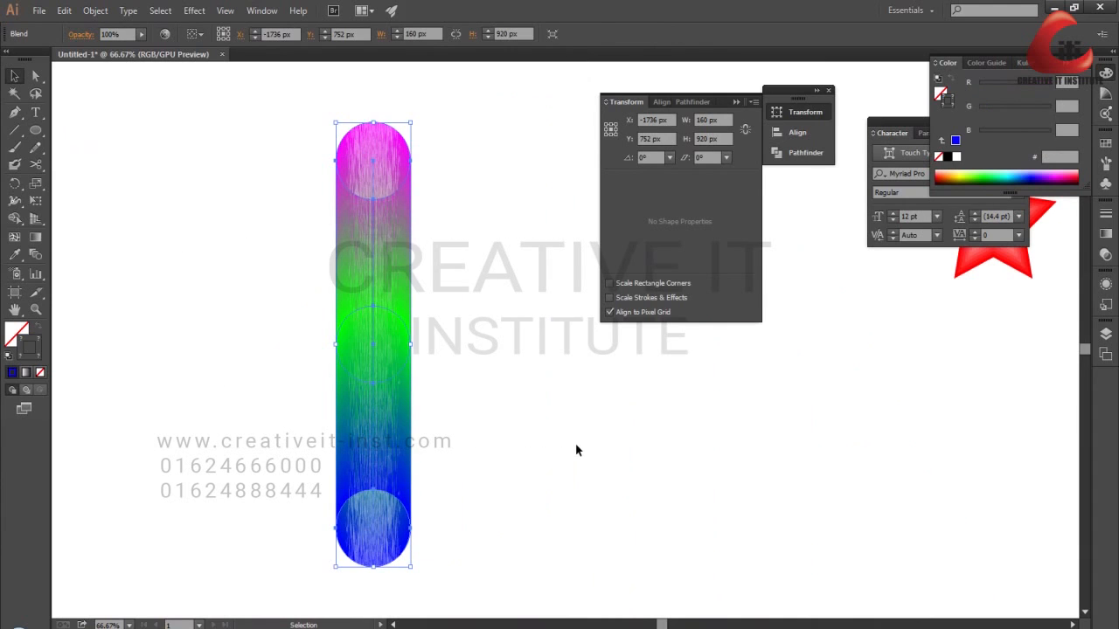
double_click(35, 257)
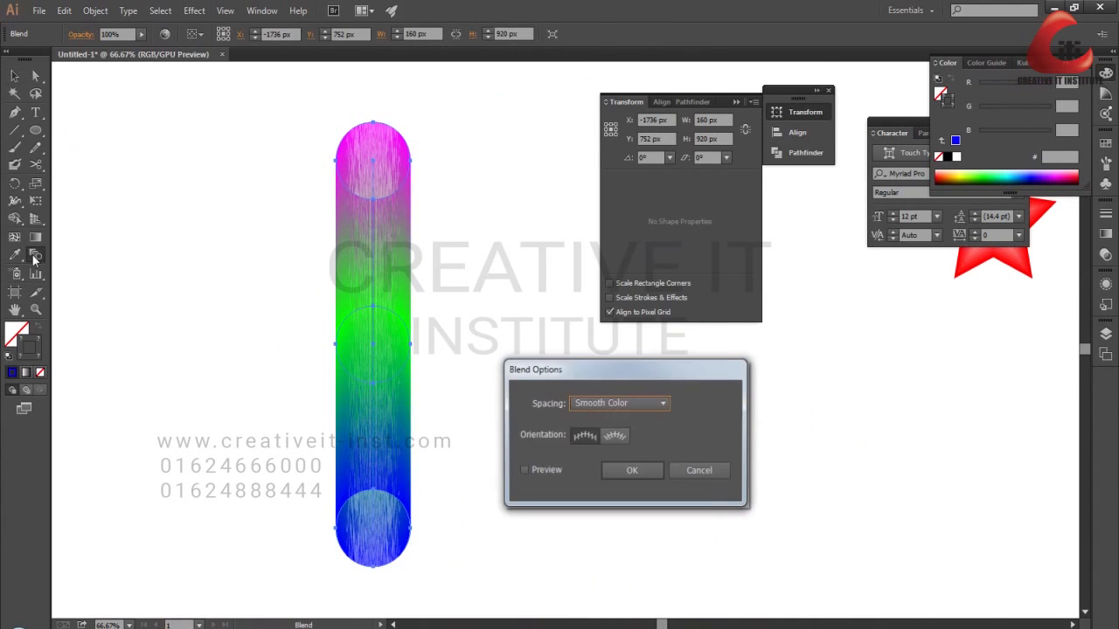
click(552, 472)
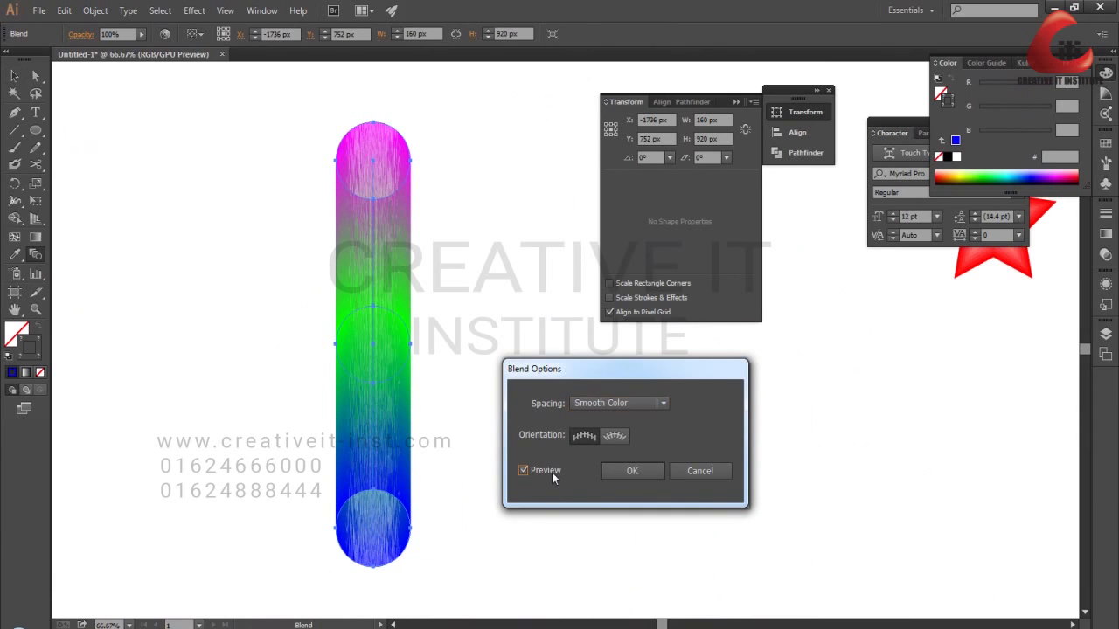
click(637, 405)
click(633, 436)
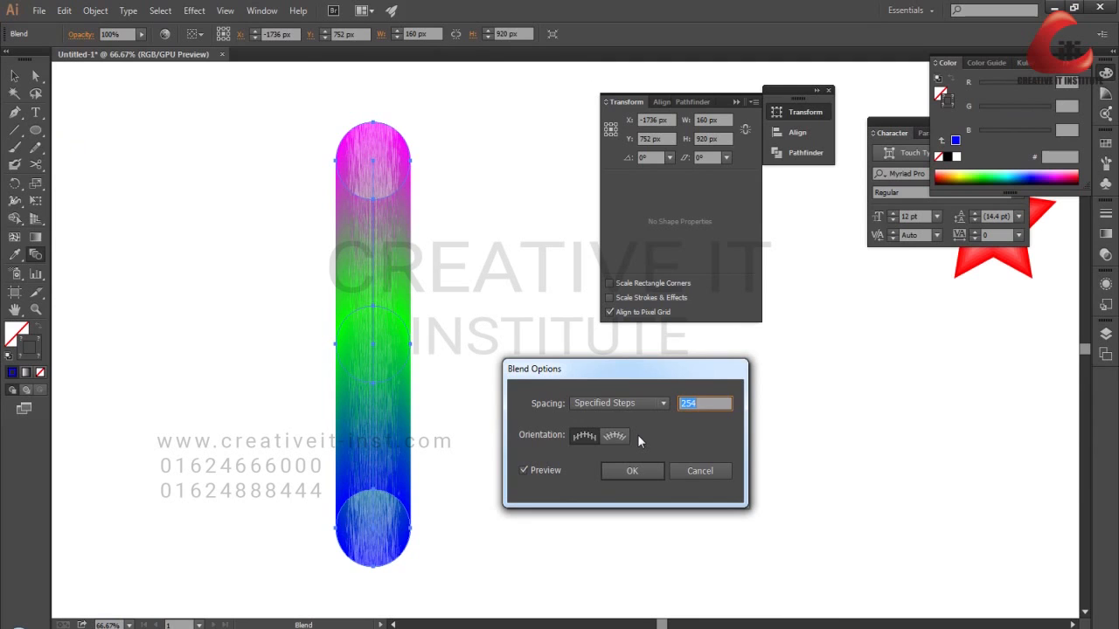
text(20)
key(Tab)
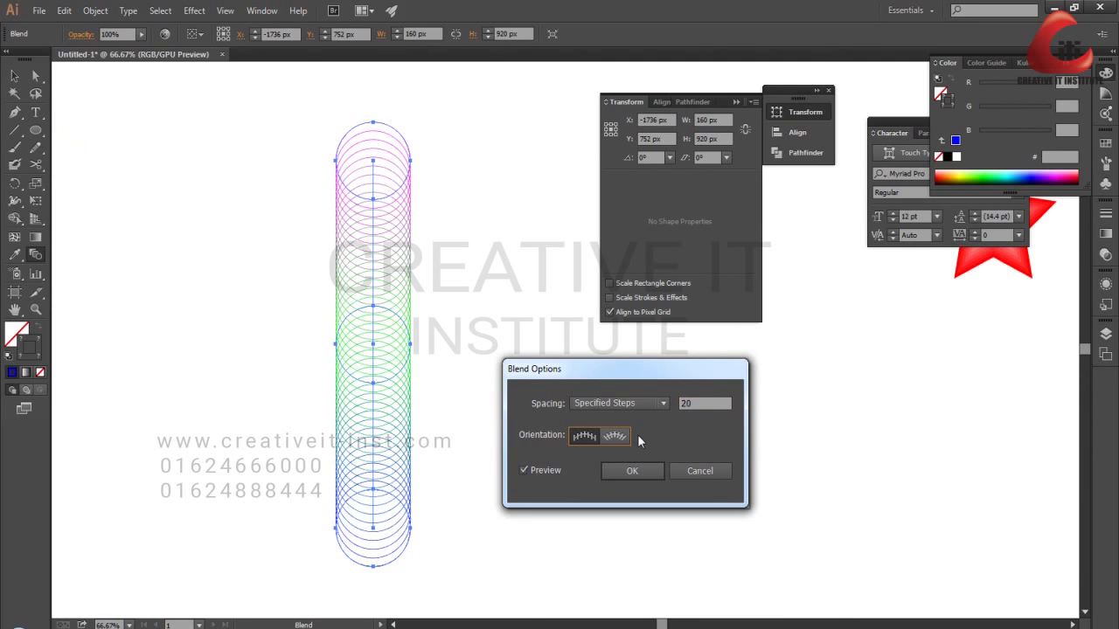
Set the circle blend's specified steps to 25, apply the options, and deselect the blend
click(693, 396)
key(Tab)
key(Return)
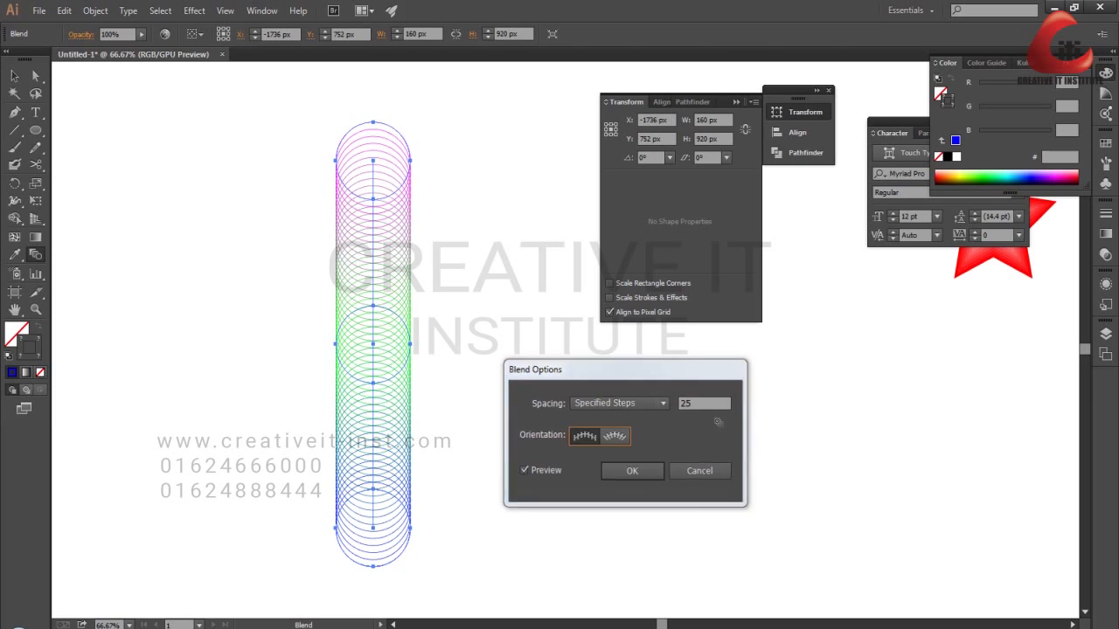
click(14, 76)
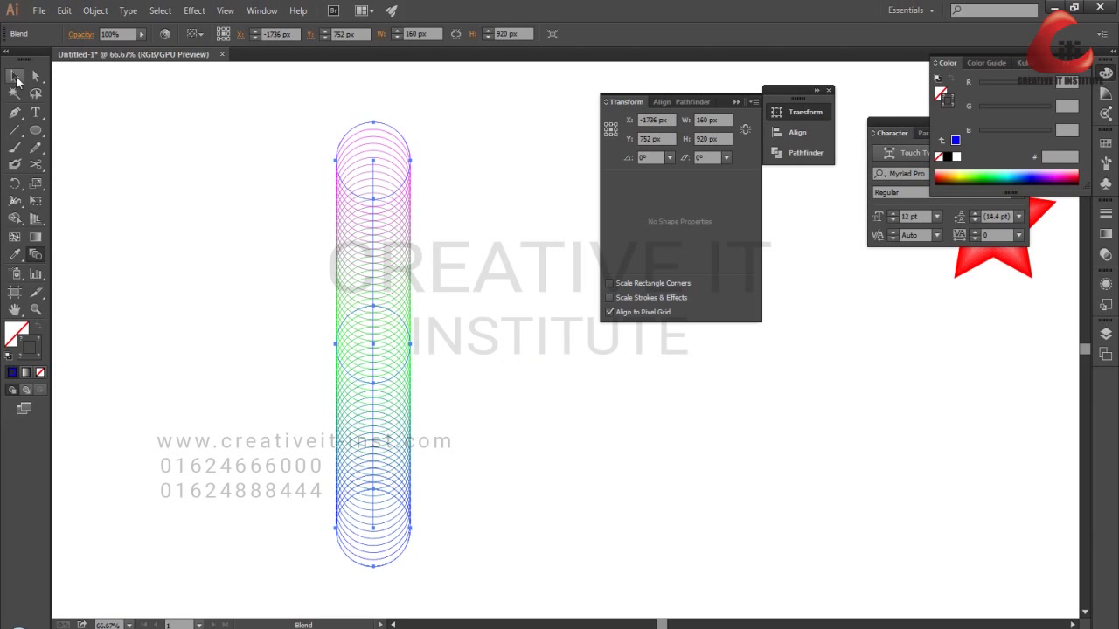
click(92, 184)
Move the circle blend to about X -1784 px, Y 782 px, and leave it selected
drag(352, 533, 241, 501)
drag(267, 378, 243, 394)
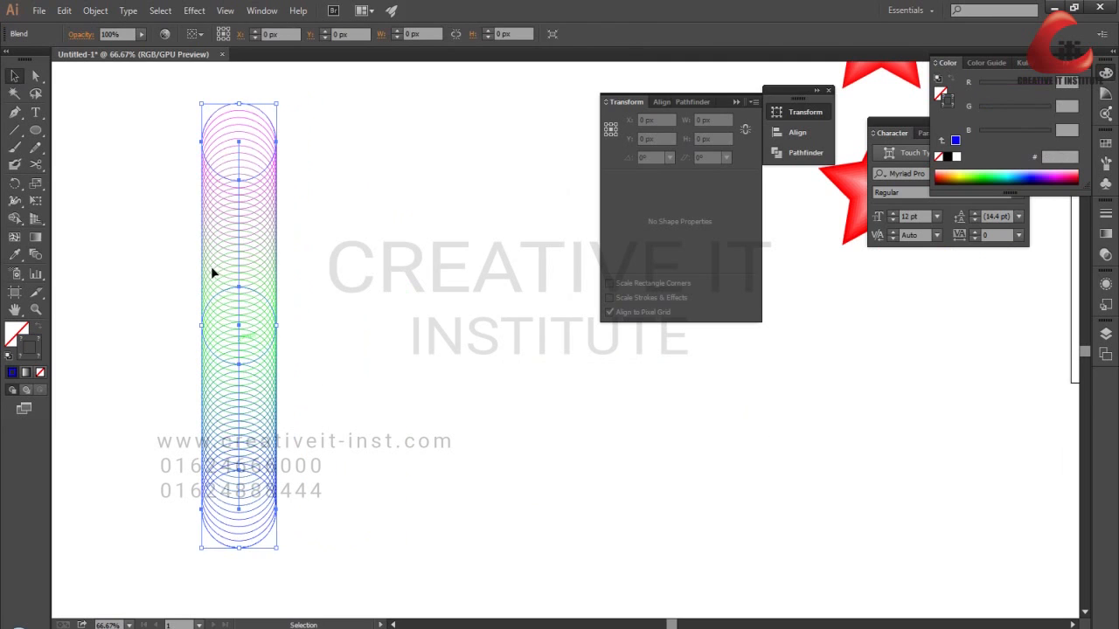
click(365, 321)
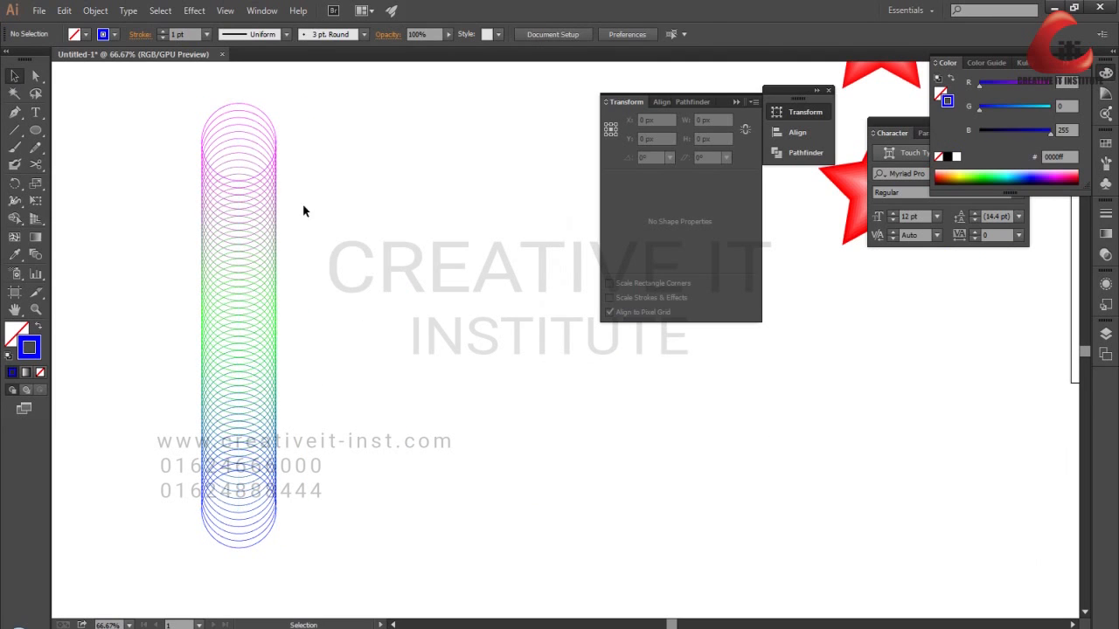
click(235, 195)
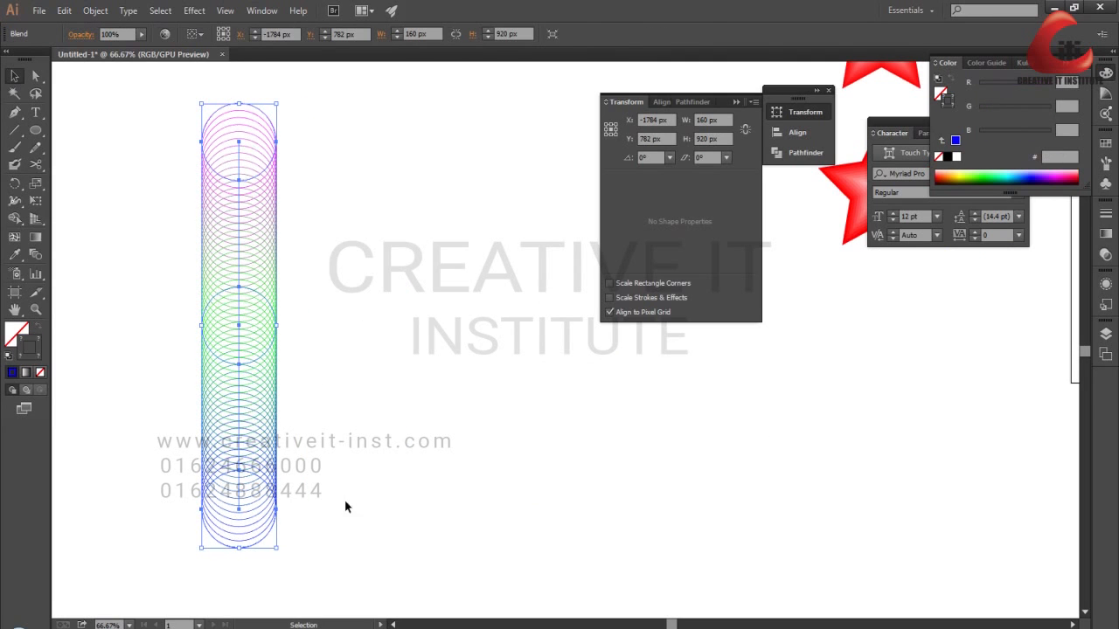
key(space)
drag(323, 395, 276, 373)
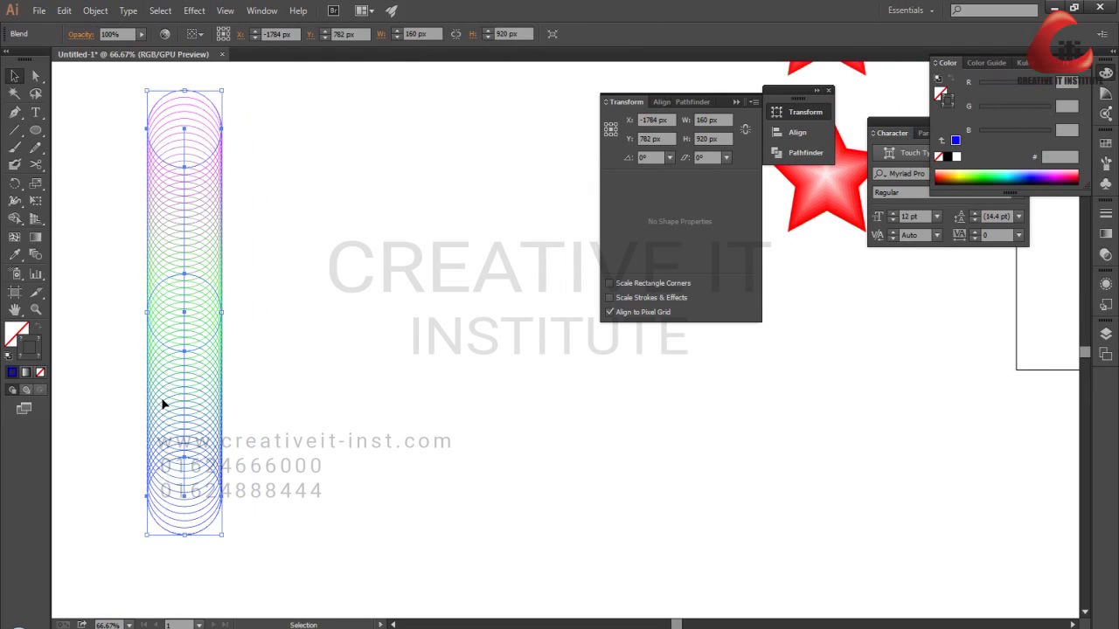
Draw a circle about three-quarters of the blend's width just right of the blend's middle, and deselect it
click(36, 130)
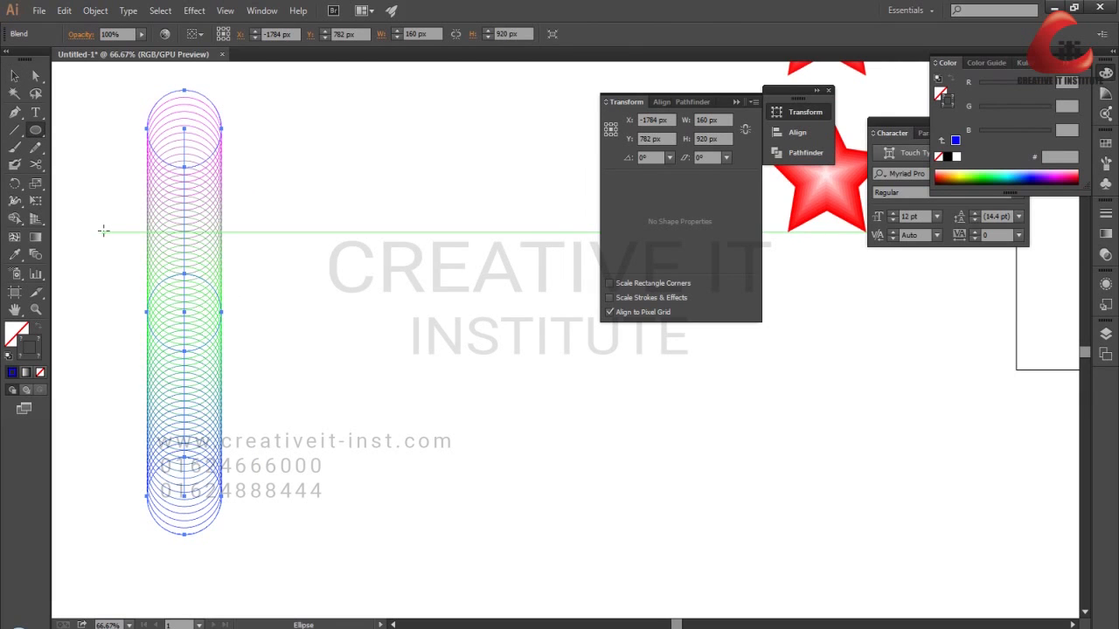
drag(245, 293, 304, 352)
click(14, 76)
click(81, 214)
Replace the blend's spine with the small circle beside it, and deselect the result
drag(103, 235, 409, 382)
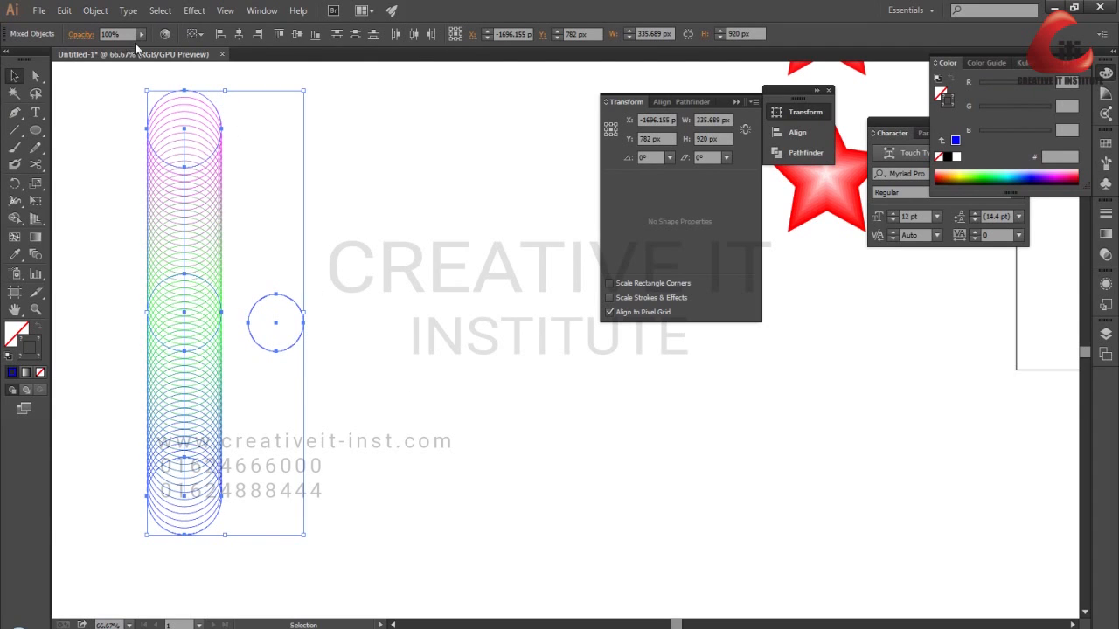
click(92, 11)
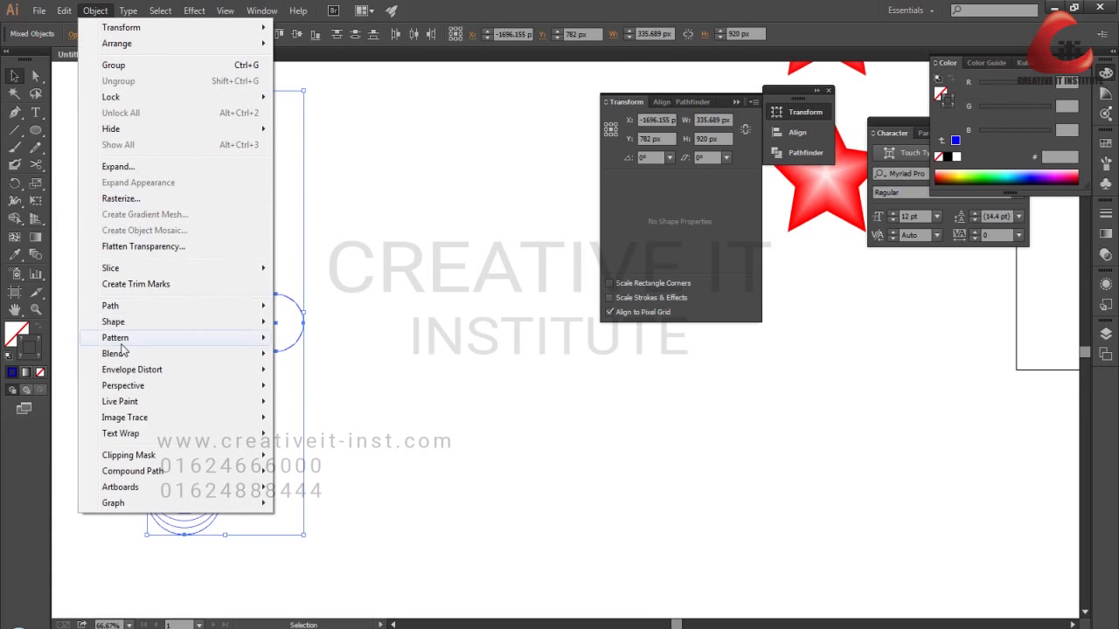
mouse_move(127, 354)
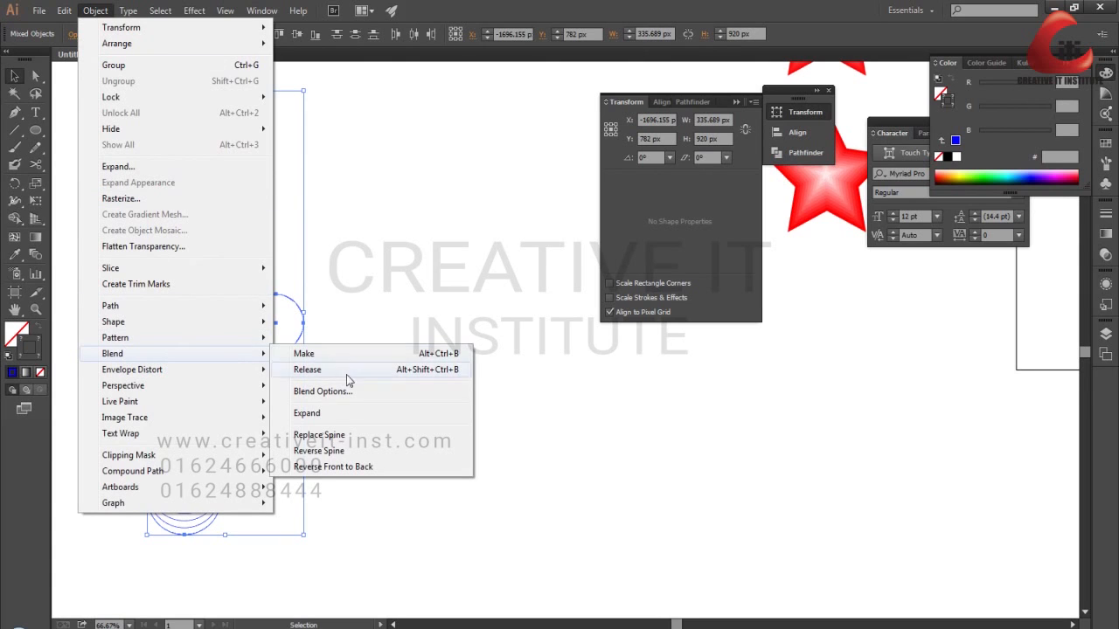
click(347, 435)
click(177, 366)
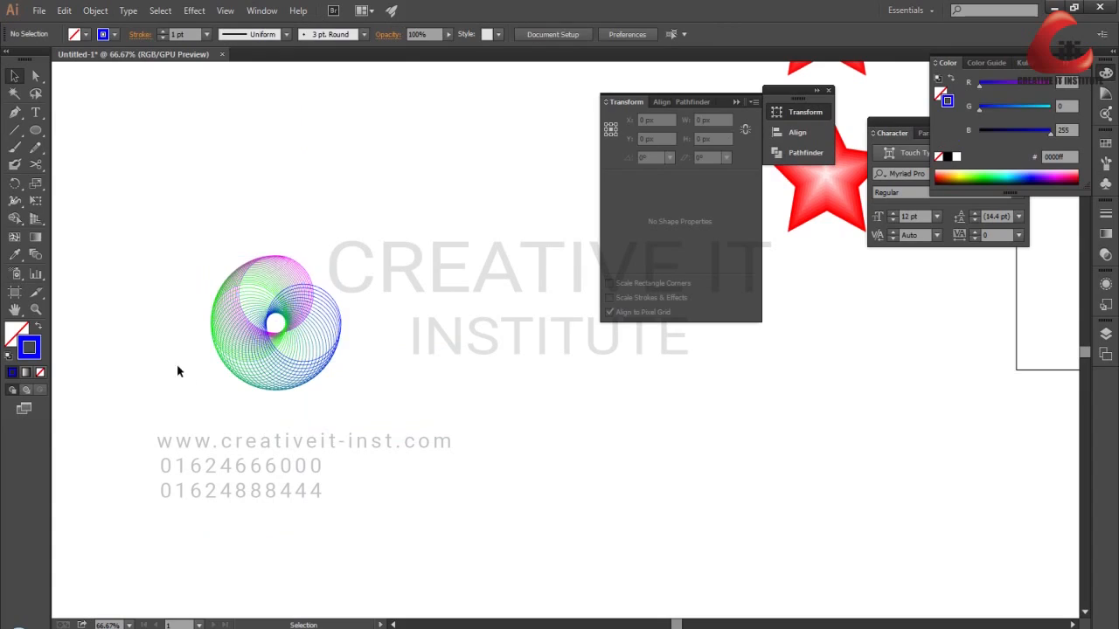
Examine the overlapping outlines of the ring-shaped blend up close, and select the blend
drag(185, 286, 479, 466)
ctrl+alt+click(479, 466)
ctrl+alt+click(277, 203)
ctrl+alt+click(403, 351)
drag(516, 399, 301, 382)
drag(325, 529, 298, 485)
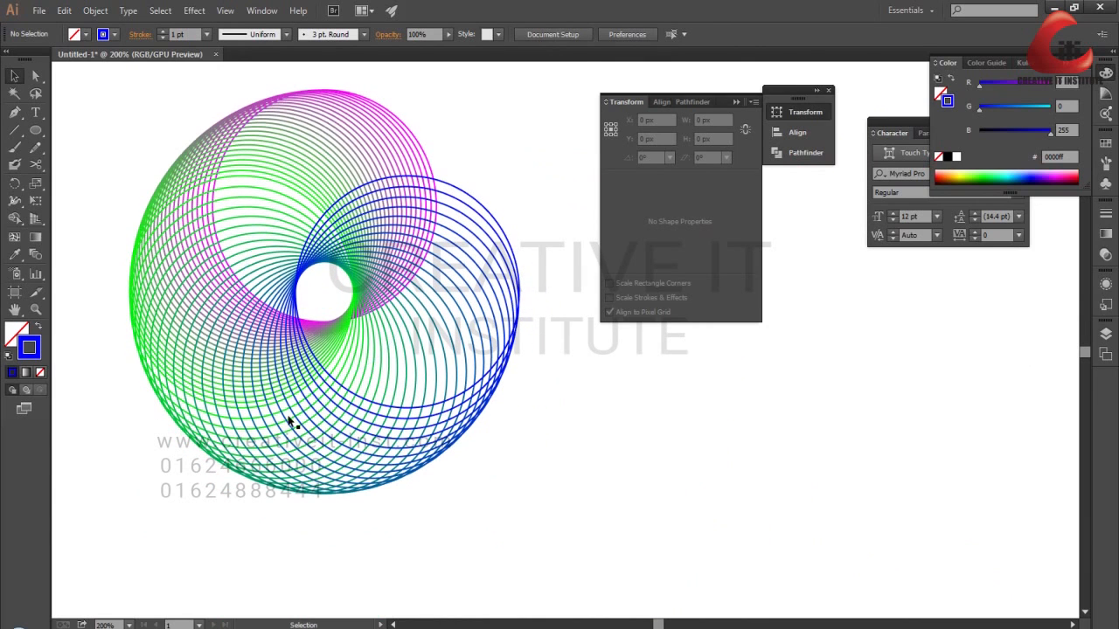
click(258, 344)
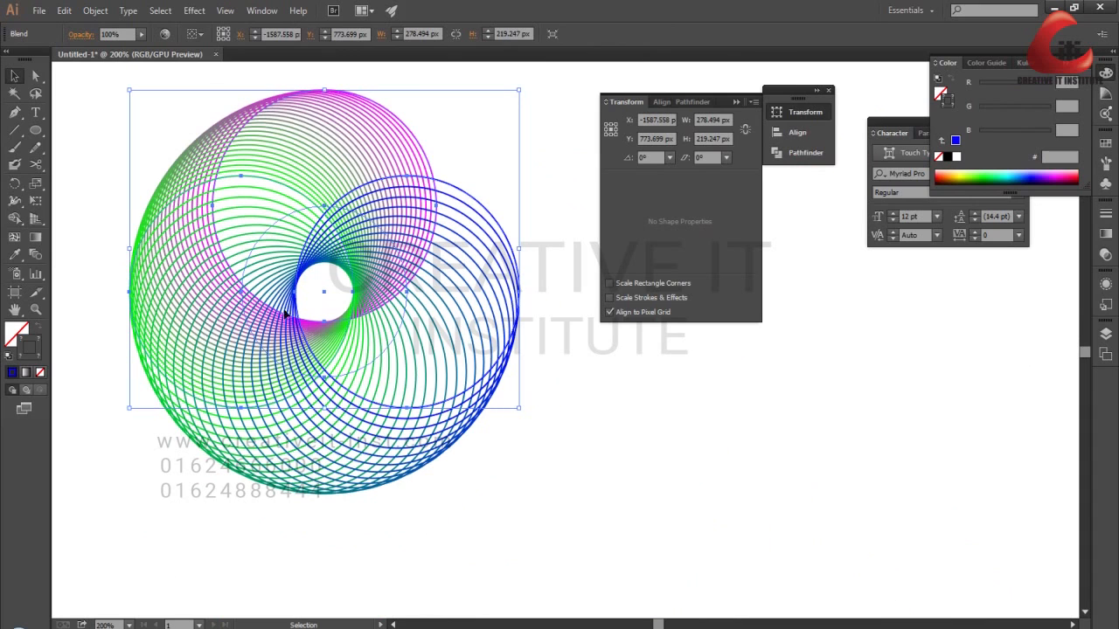
Duplicate the ring-shaped blend to about X -1204 px, Y 967 px, and deselect the copy
click(568, 503)
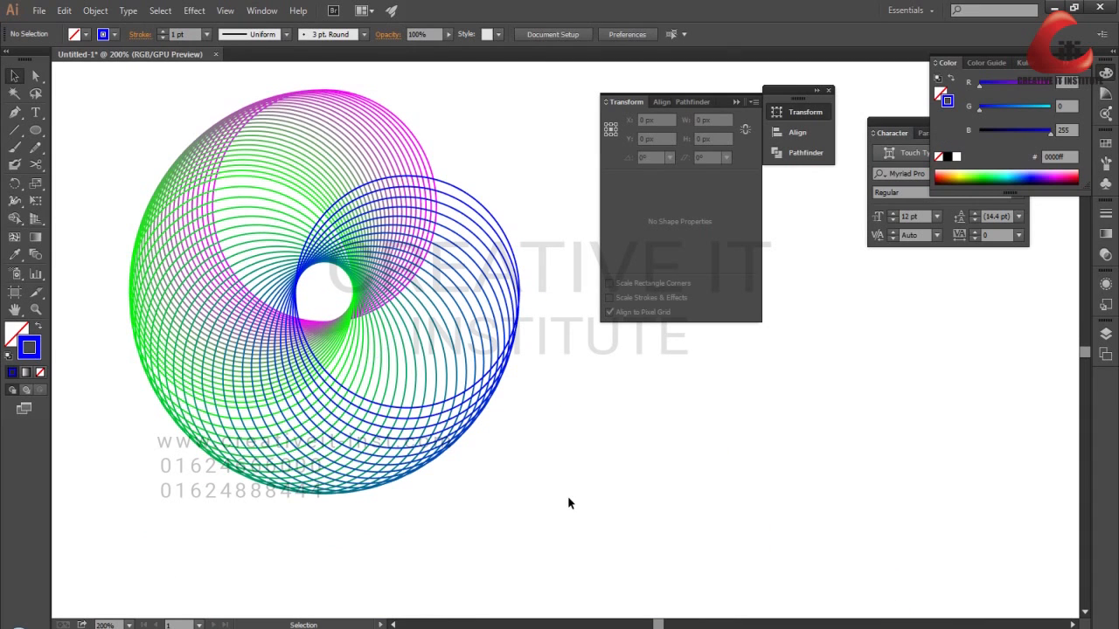
key(z)
ctrl+alt+click(327, 395)
drag(534, 309, 253, 320)
drag(193, 291, 590, 500)
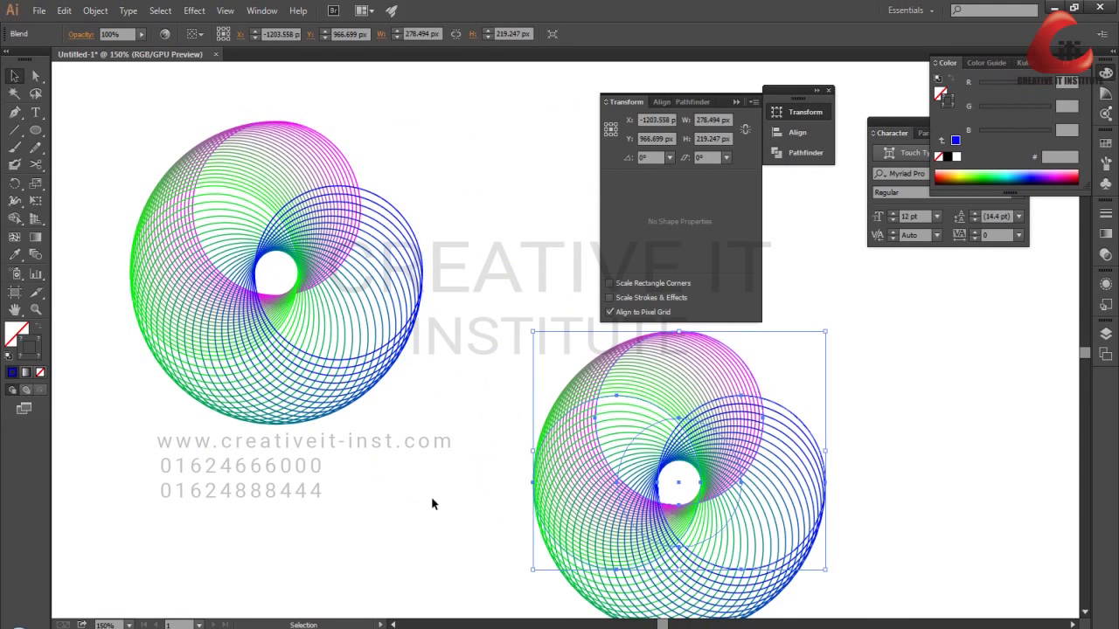
click(375, 498)
Close the gap in the original ring by blending its magenta and blue end circles with the Blend tool, and deselect it
click(202, 286)
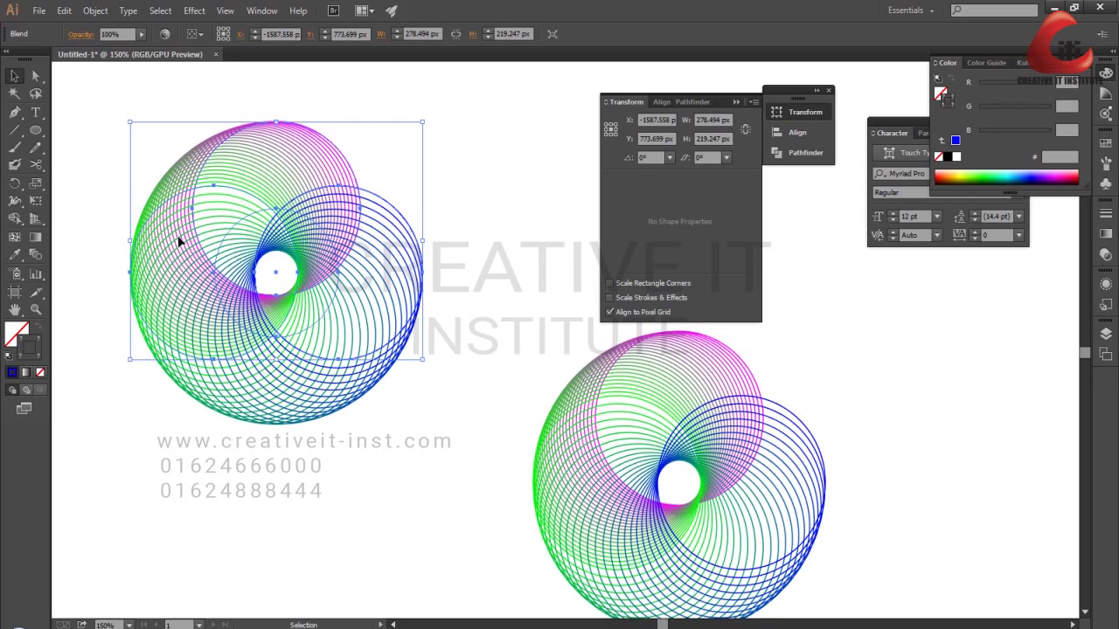
click(36, 255)
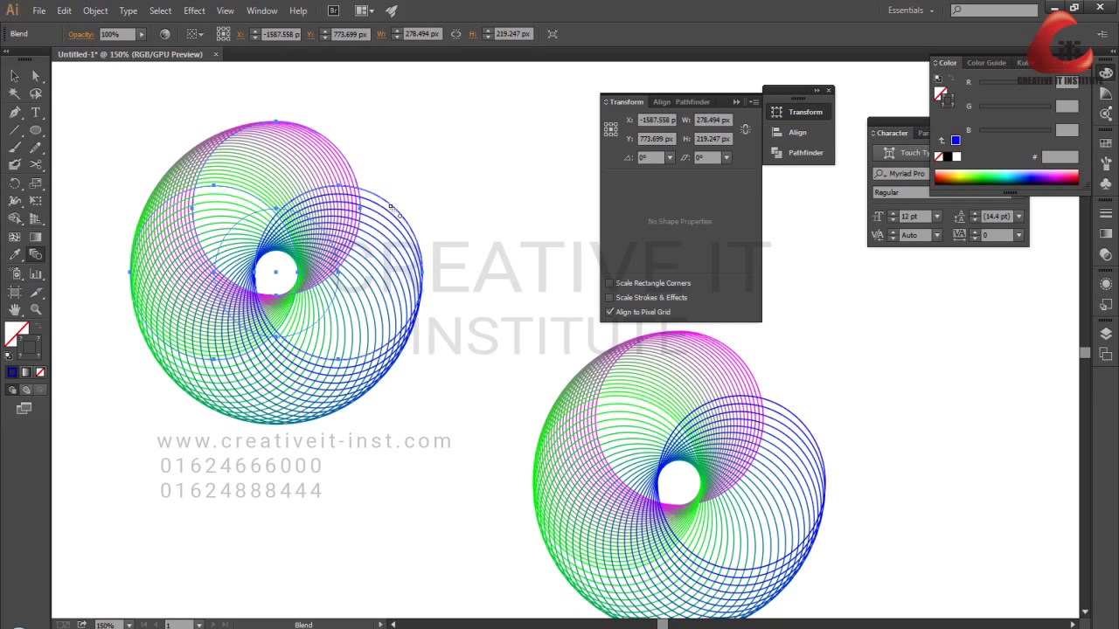
click(391, 205)
click(15, 76)
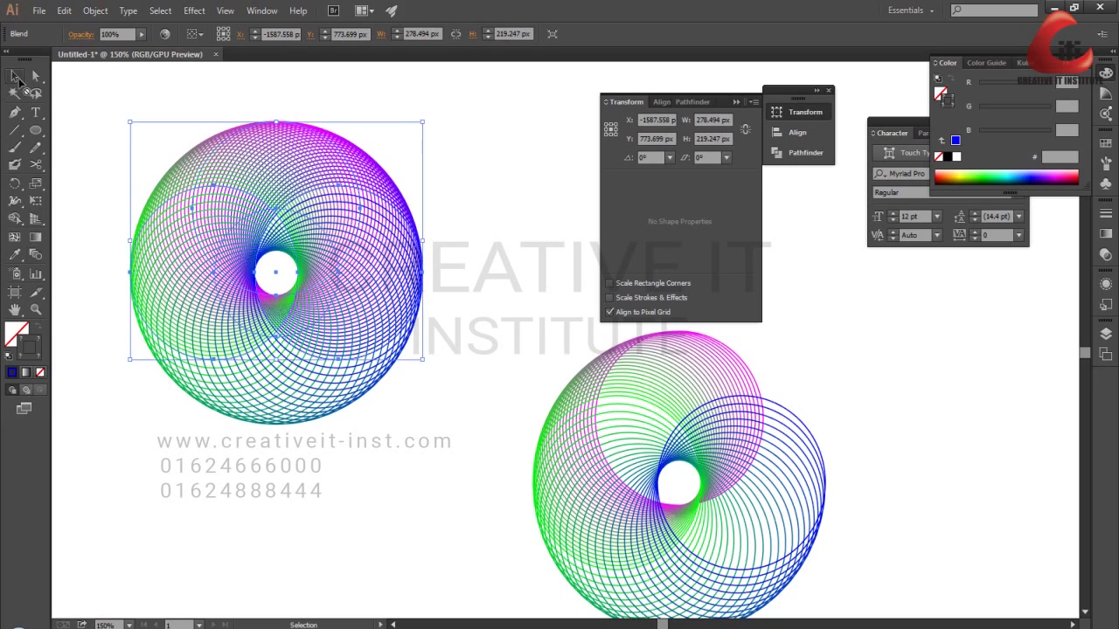
click(123, 119)
Examine the closed original ring up close with the interface panels hidden
key(ctrl+space)
drag(234, 170, 507, 297)
key(Tab)
key(space)
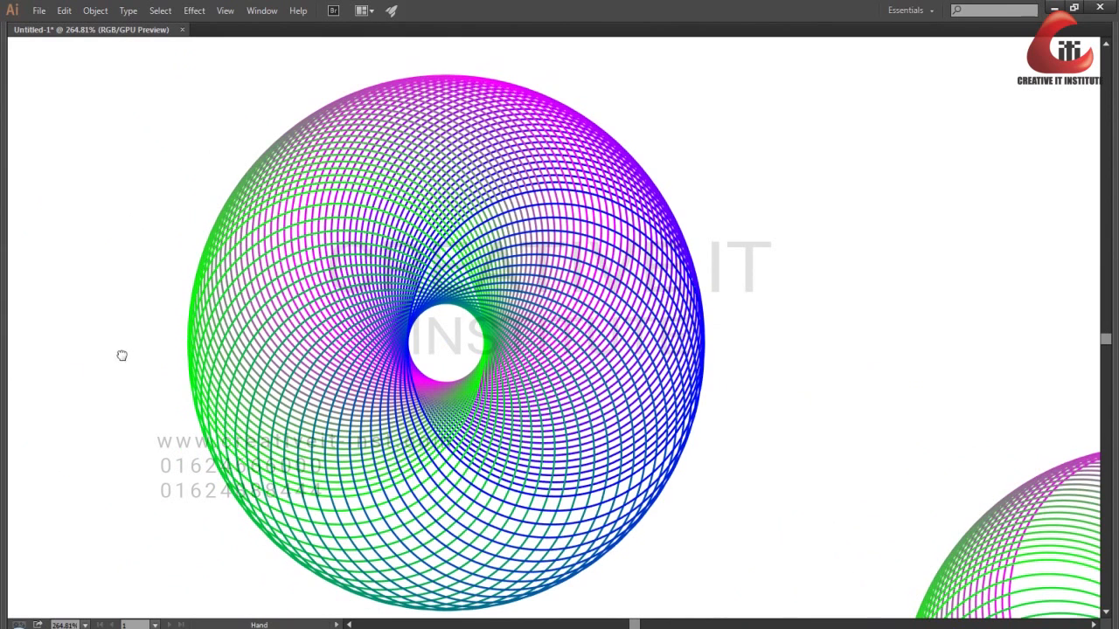
drag(121, 355, 123, 353)
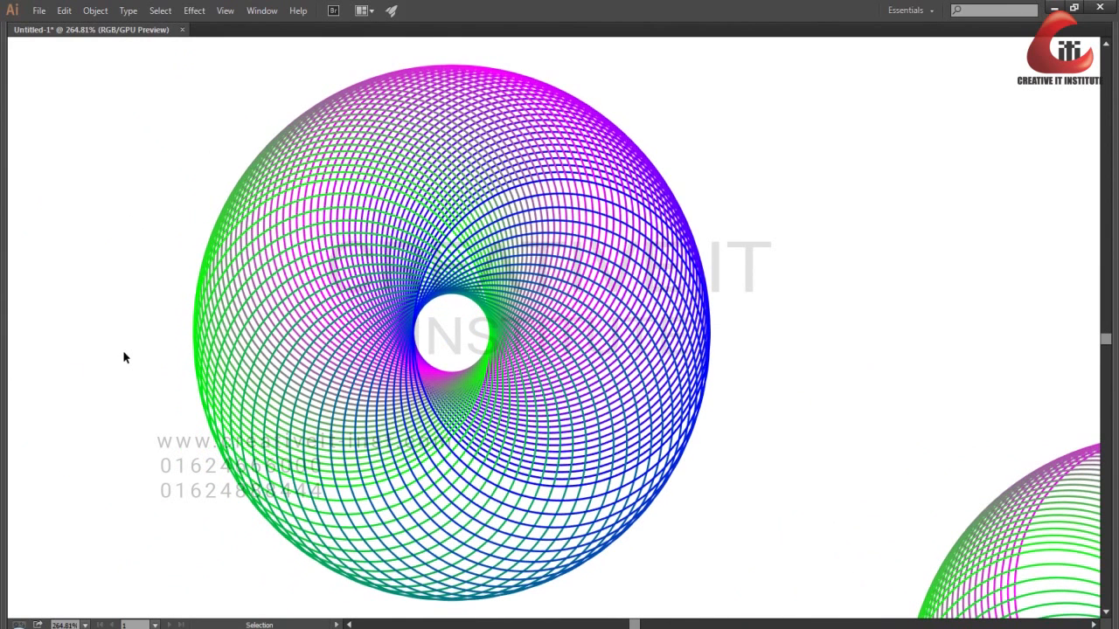
key(z)
alt+click(354, 302)
alt+click(553, 383)
key(space)
drag(606, 366, 223, 238)
Select the duplicate ring, show the panels again, and cut its circular spine at the upper right with the Scissors tool
click(528, 454)
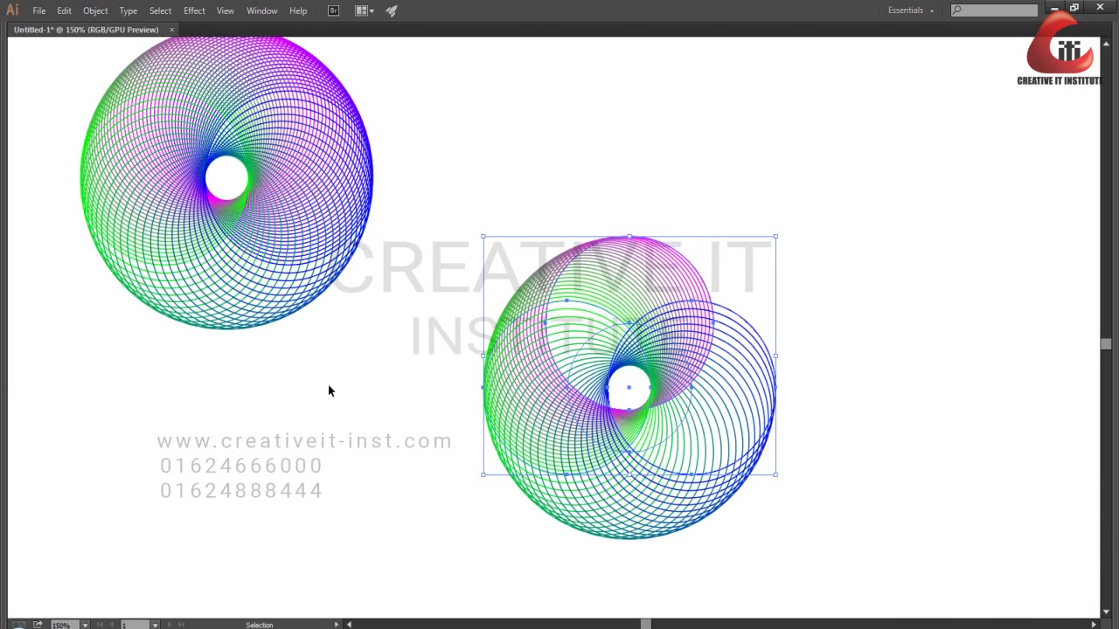
key(Tab)
drag(380, 482, 225, 482)
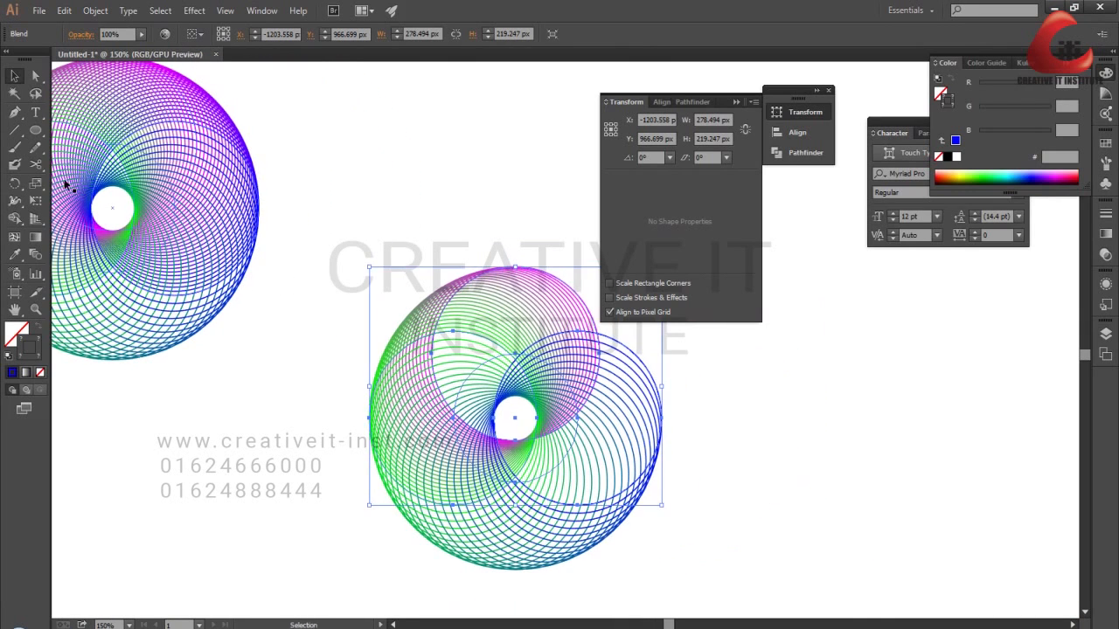
click(42, 164)
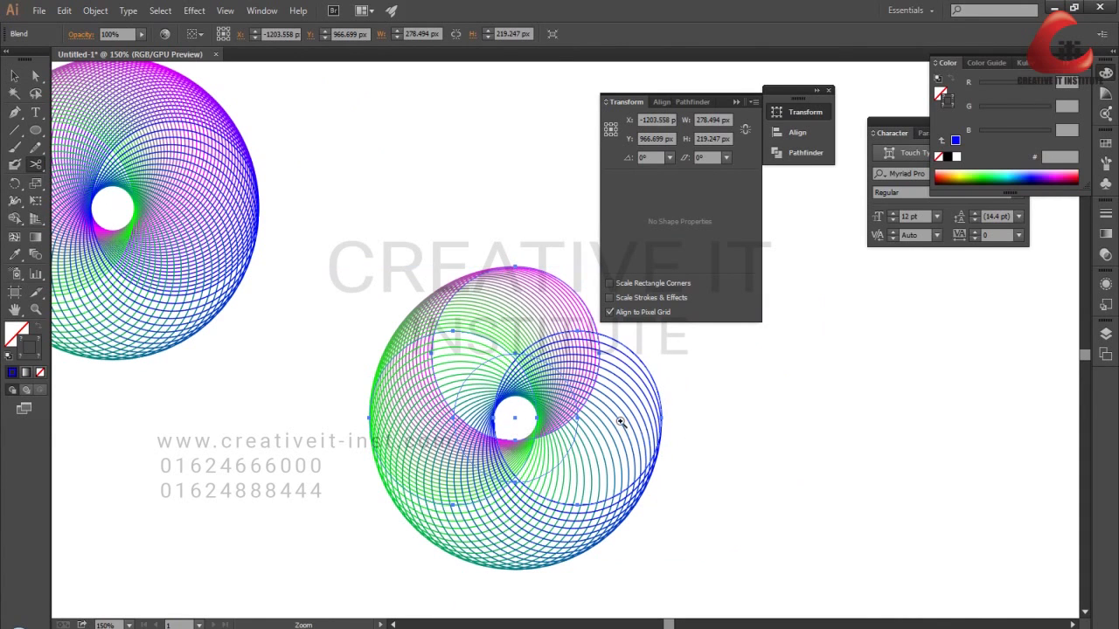
ctrl+click(590, 416)
ctrl+click(588, 417)
ctrl+click(585, 408)
scroll(385, 393, up, 6)
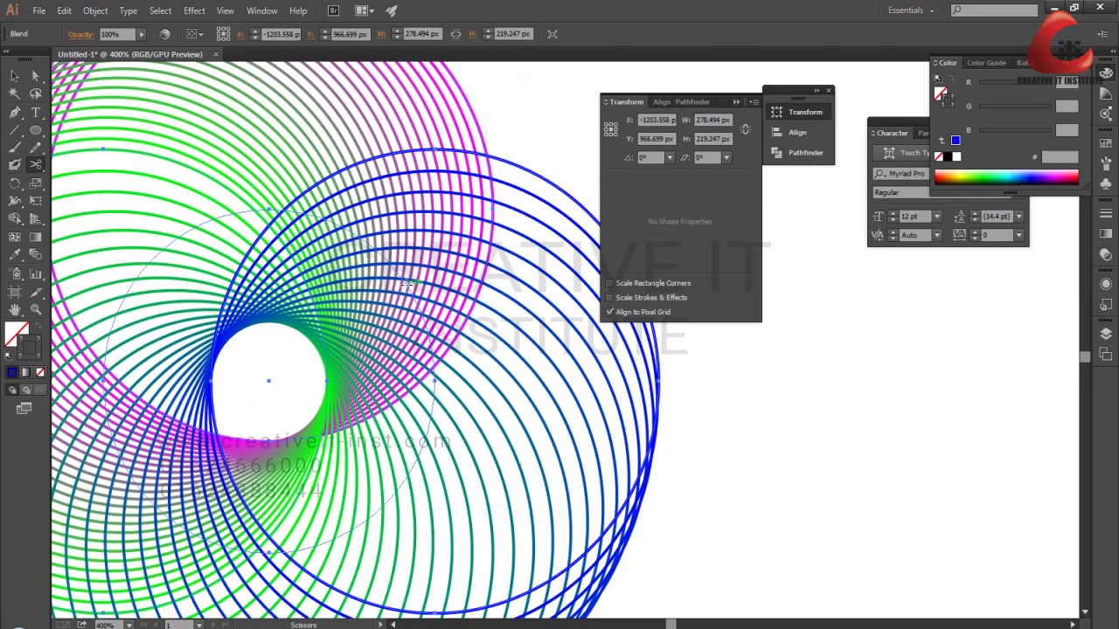
click(408, 284)
Compare the cut duplicate with the original ring side by side, and clear the anchor point selection
ctrl+alt+click(333, 369)
ctrl+alt+click(333, 369)
ctrl+alt+click(510, 379)
ctrl+alt+click(548, 374)
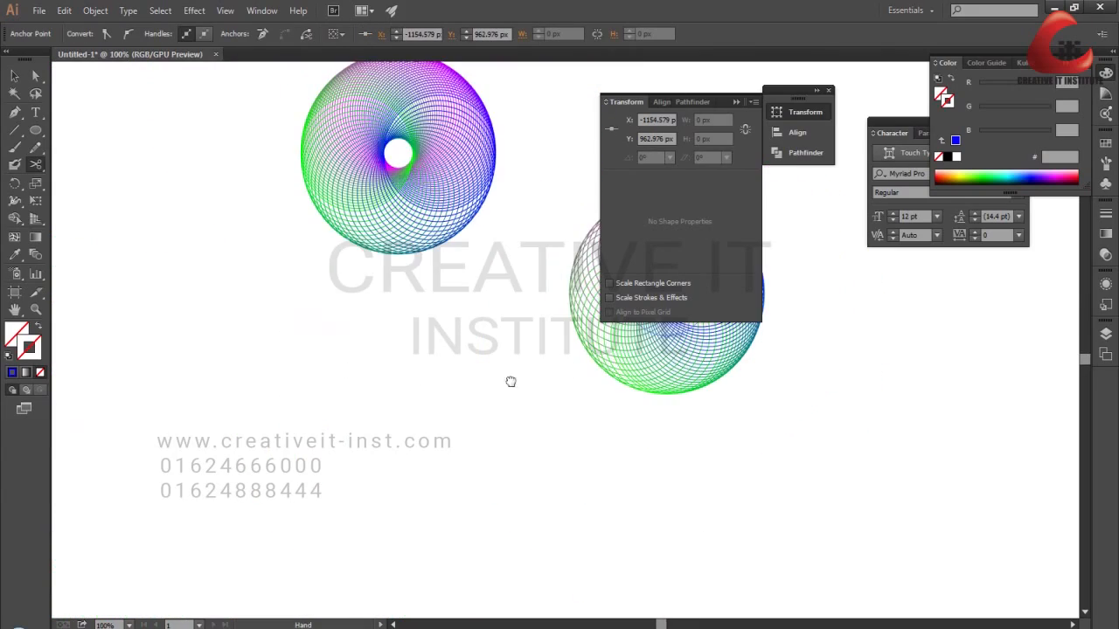
drag(510, 382, 268, 438)
click(15, 76)
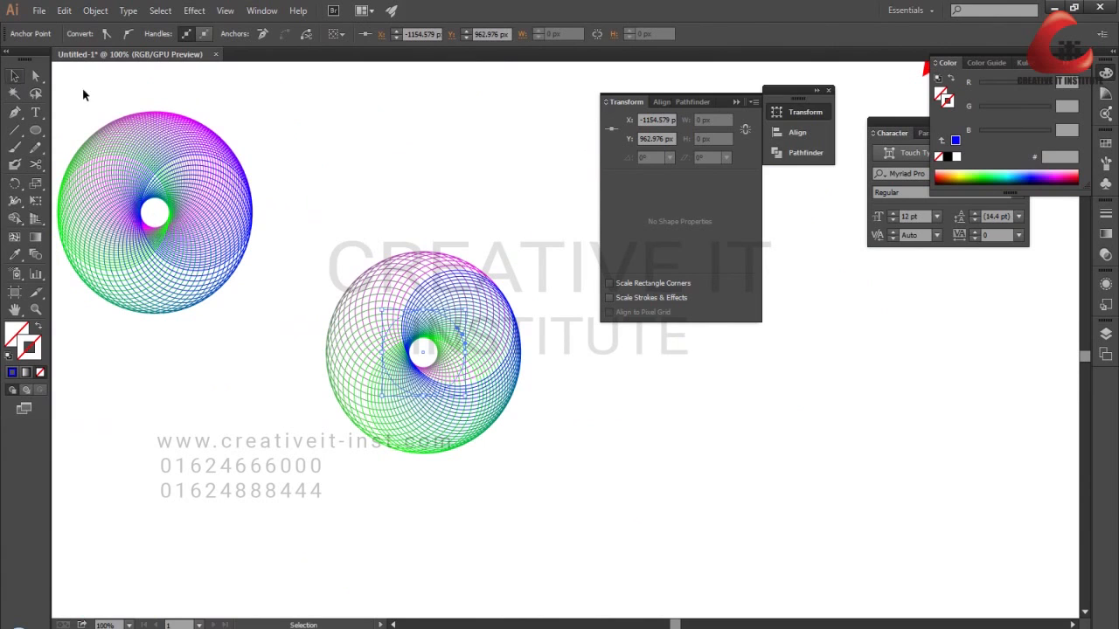
click(374, 149)
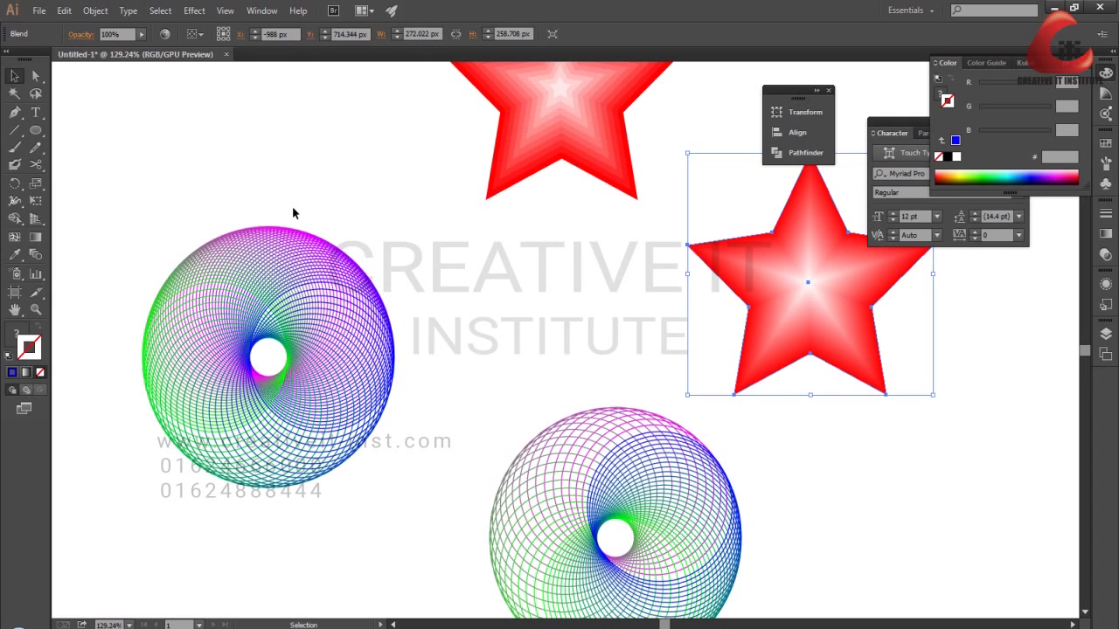
Switch to the web browser showing the Creative IT Institute of Bangladesh YouTube channel
click(374, 627)
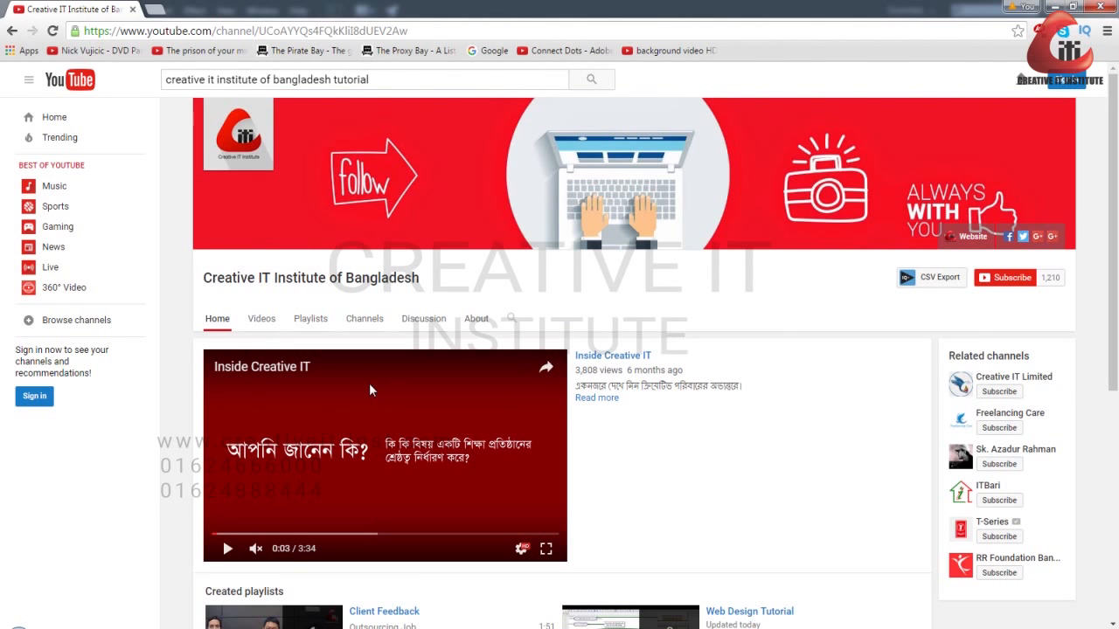